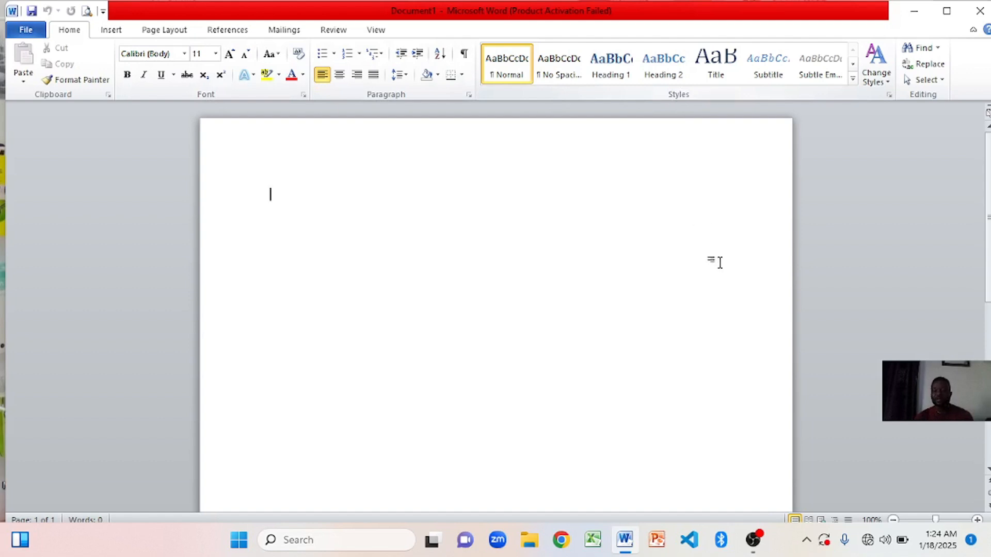
Step: Maximize the blank document's window so that it fills the screen
scroll(918, 437, "down", 1)
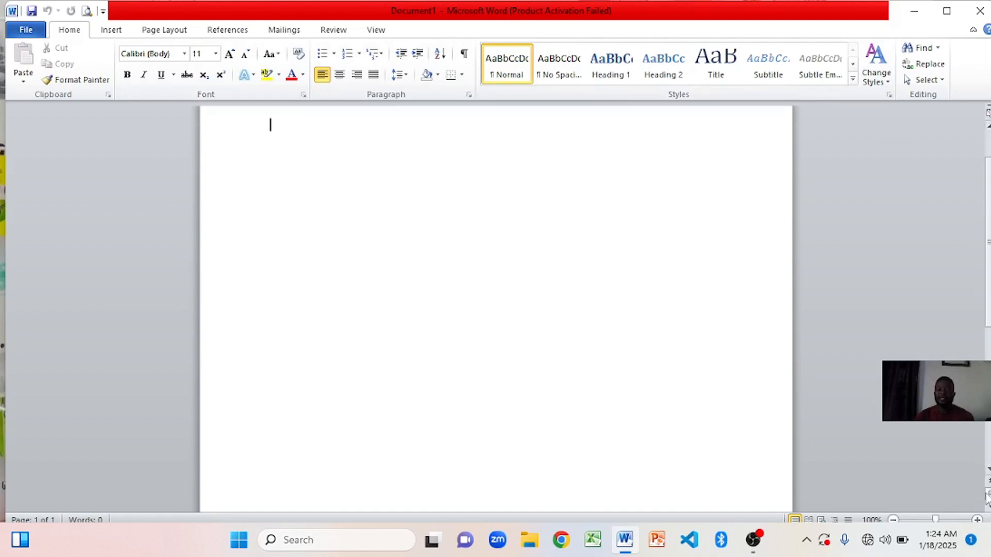
left_click(987, 470)
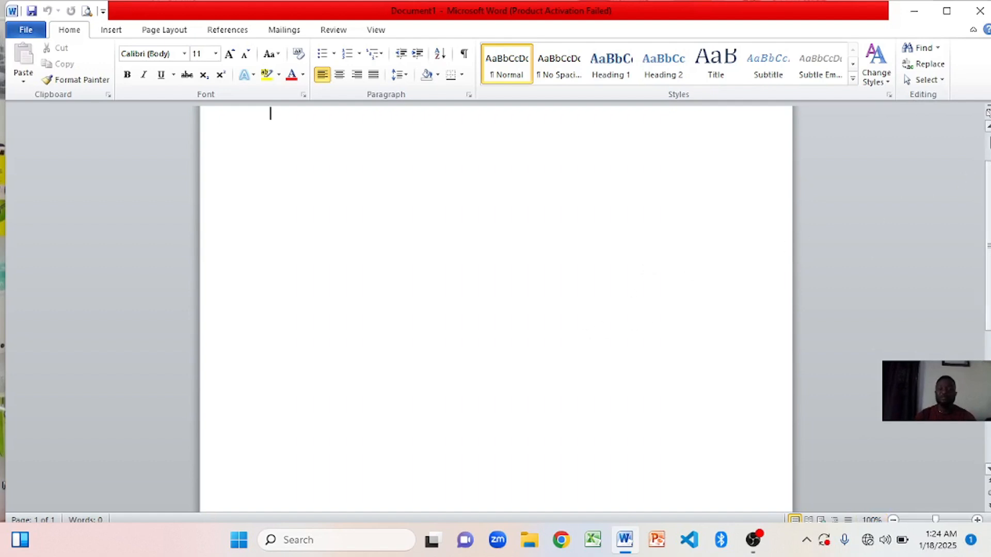
scroll(874, 133, "up", 1)
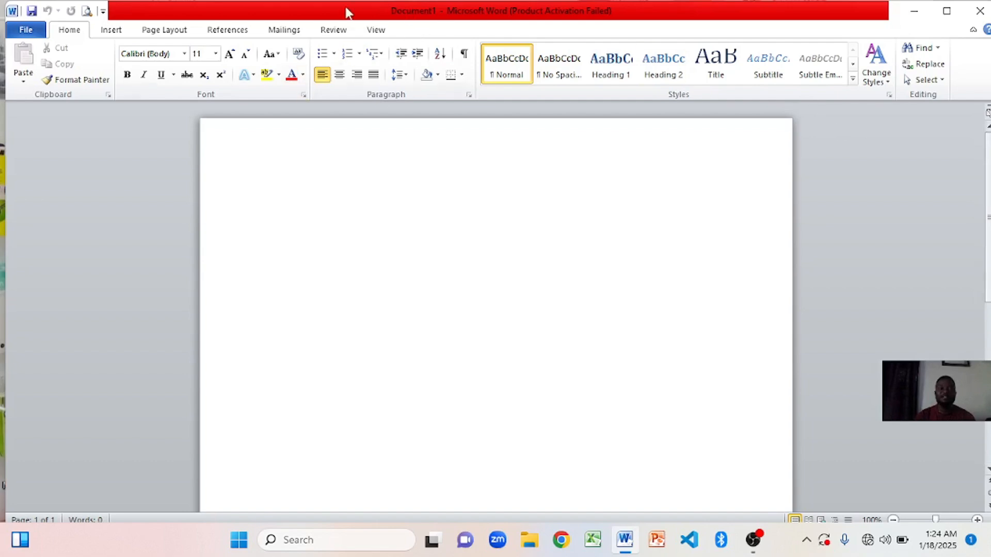
mouse_move(346, 12)
left_mouse_down()
mouse_move(299, 17)
mouse_move(342, 11)
mouse_move(342, 1)
left_mouse_up()
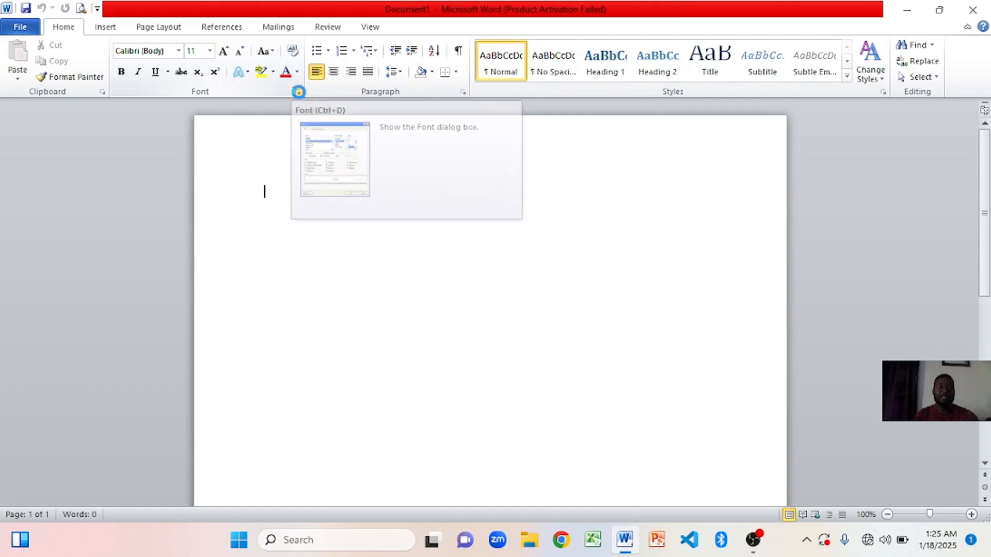
Step: Examine the detailed font settings and the paragraph indentation and spacing settings, keeping the defaults
left_click(298, 93)
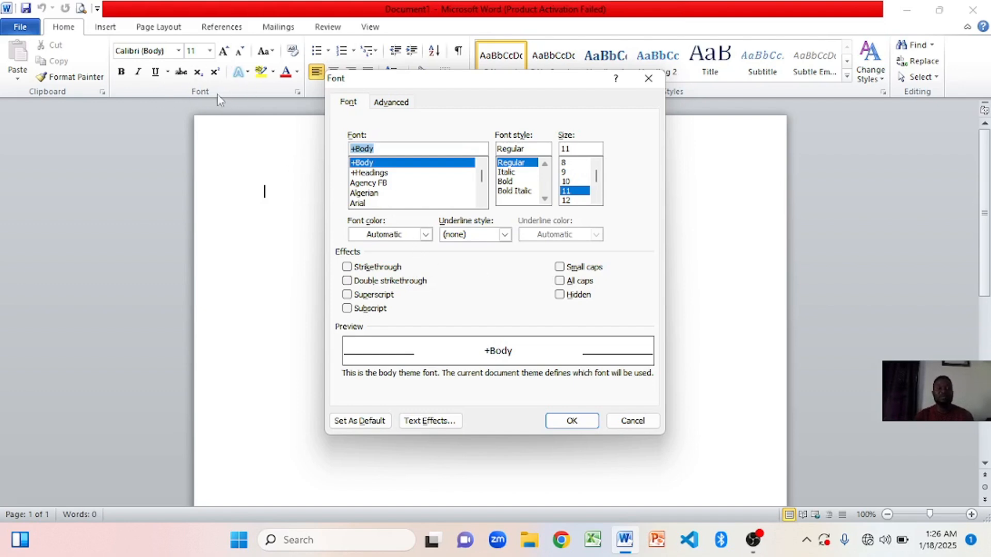
left_click(572, 420)
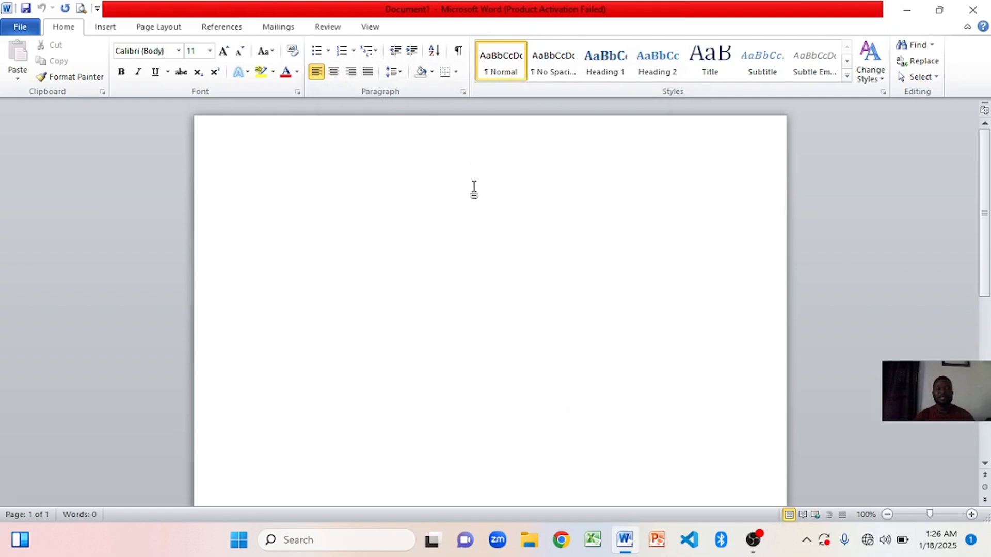
left_click(464, 92)
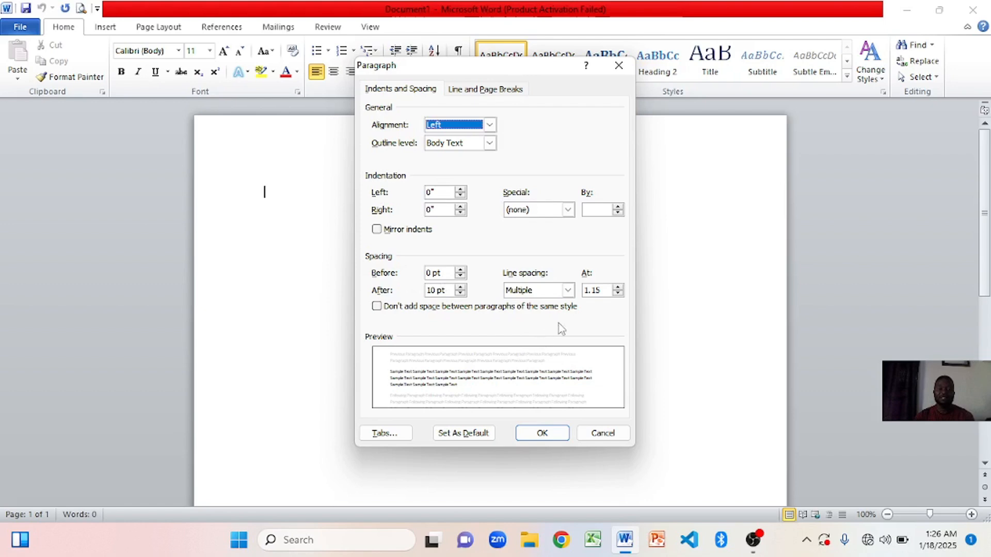
left_click(543, 432)
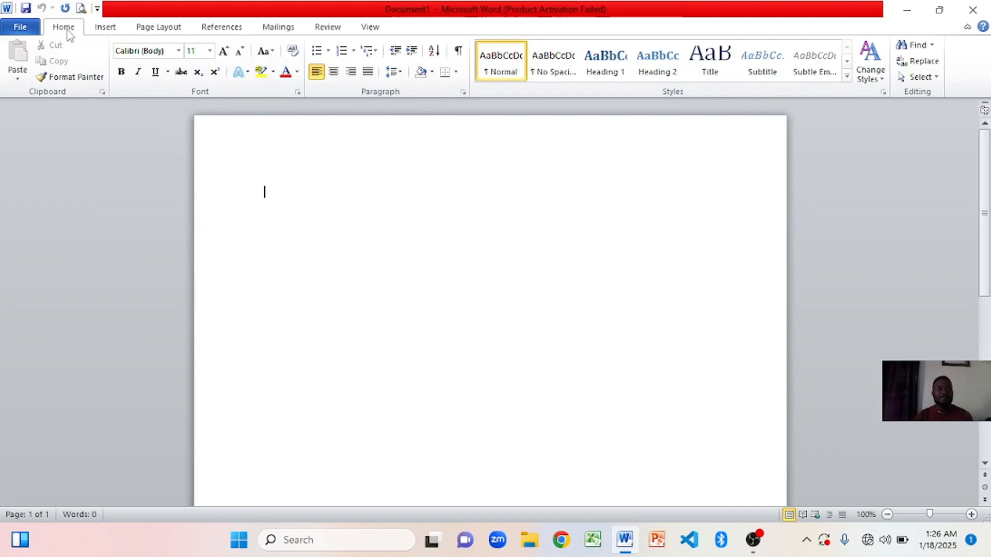
Step: Look through the insert, page layout, references, review and view commands, and return to the basic formatting commands
left_click(103, 32)
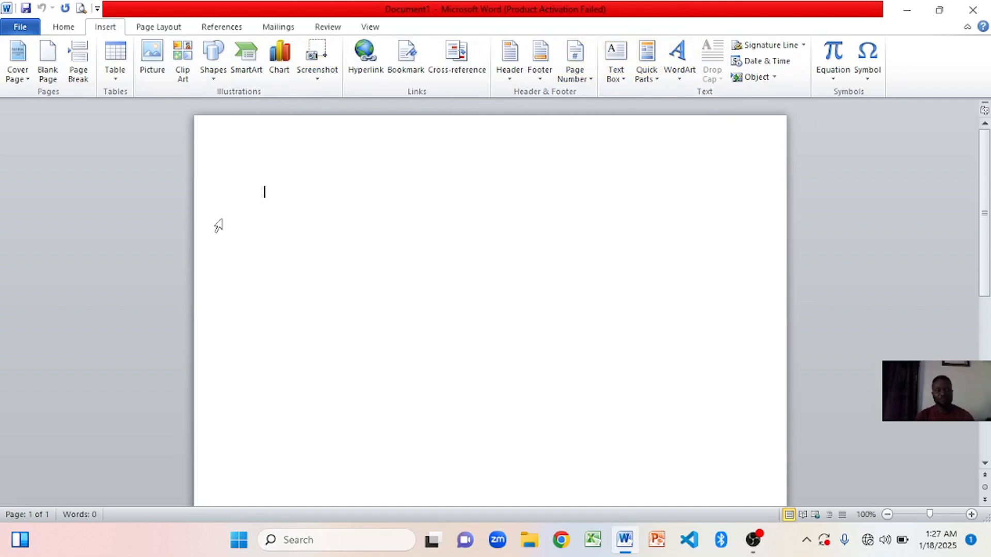
left_click(165, 30)
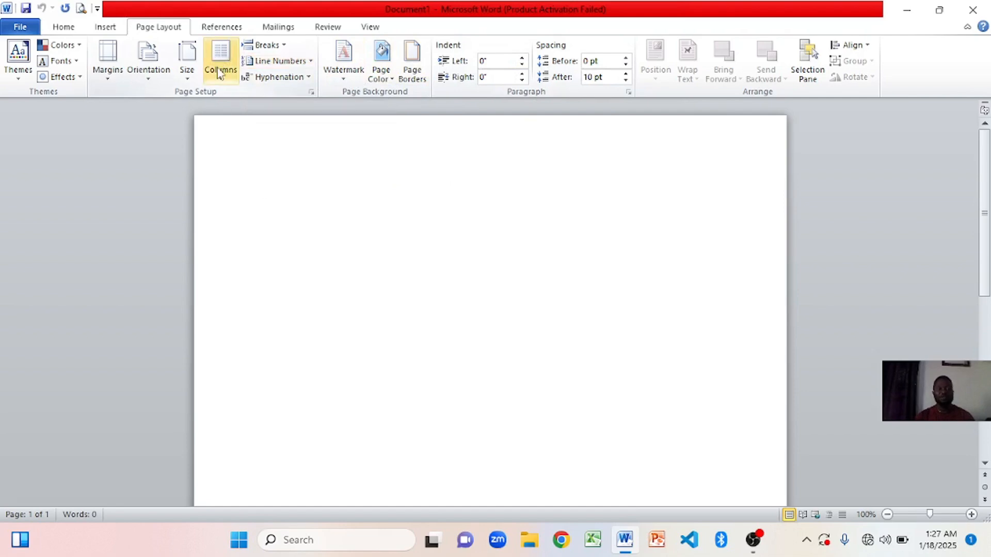
left_click(222, 28)
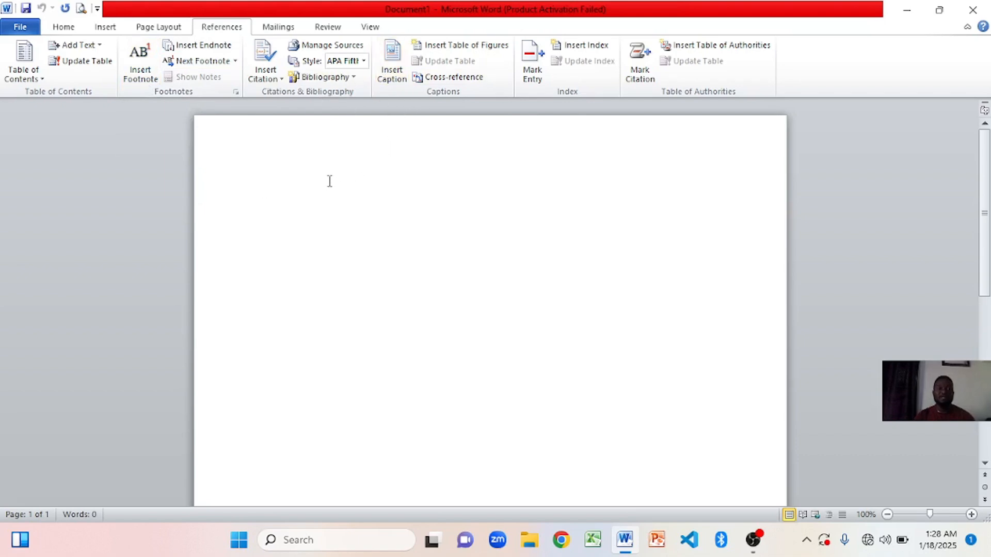
left_click(334, 30)
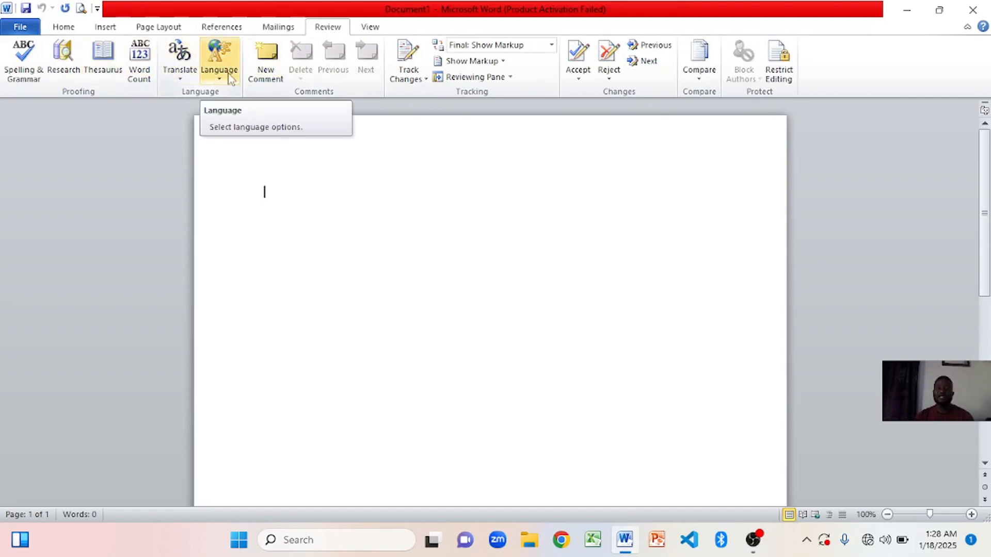
left_click(359, 31)
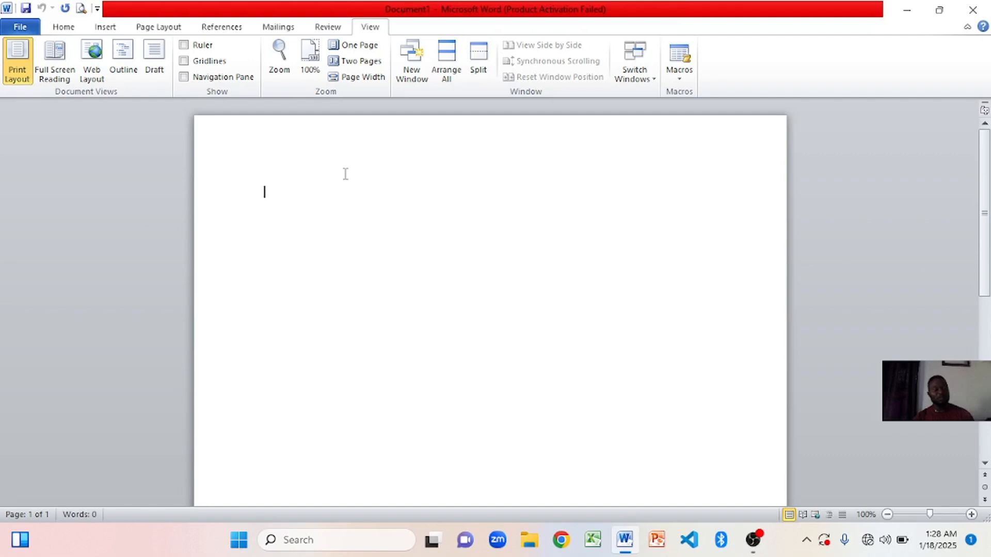
left_click(53, 31)
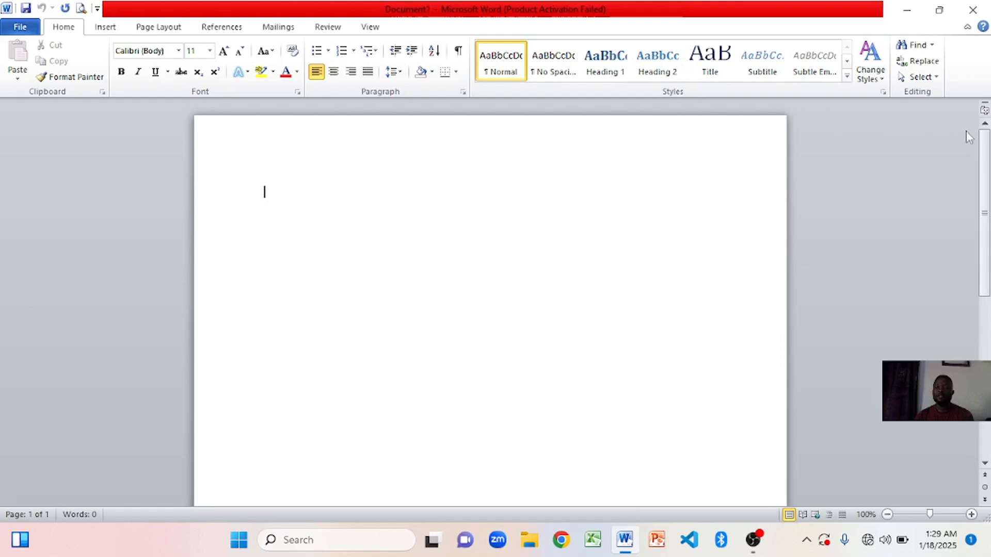
scroll(929, 459, "down", 3)
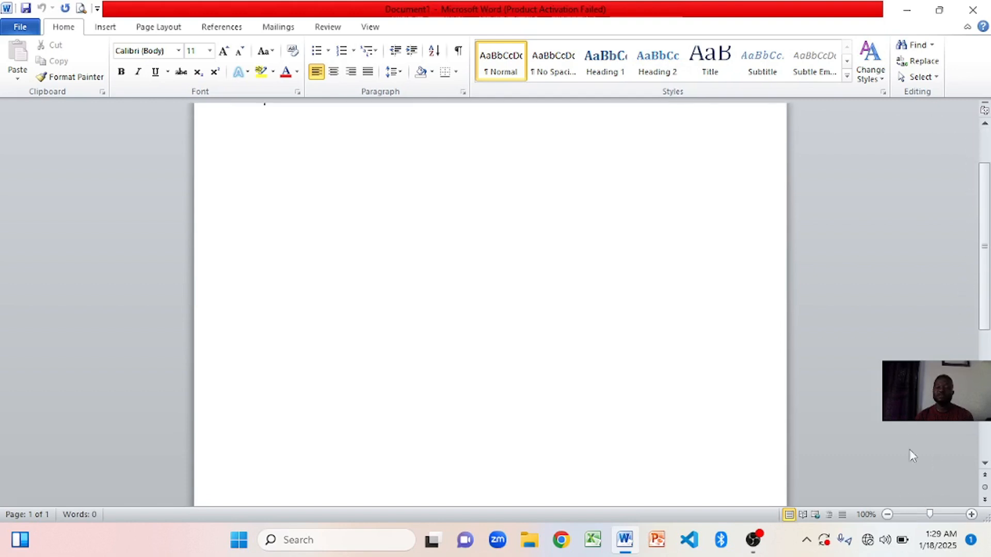
scroll(812, 211, "up", 3)
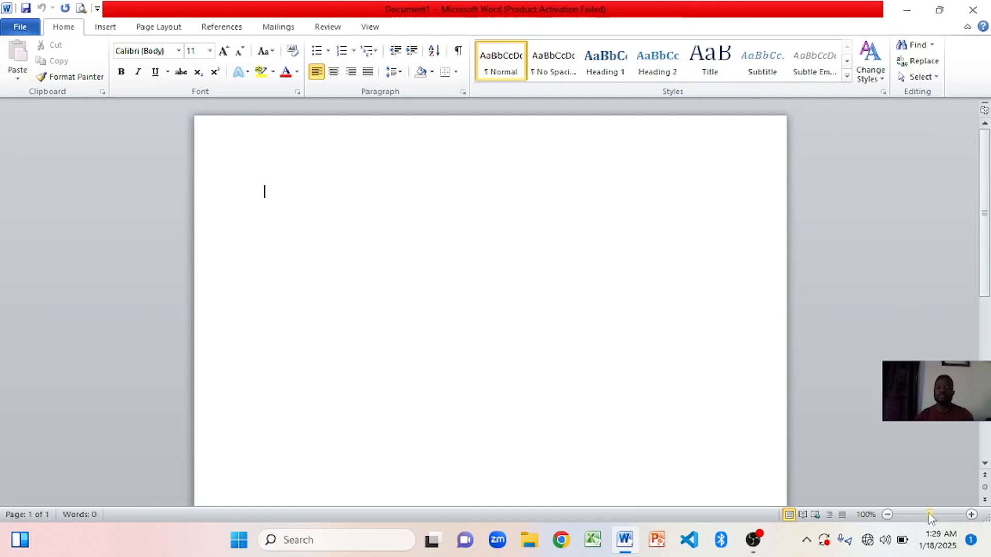
Step: Zoom the page in to 130% and back out to 100%
left_click(971, 515)
left_click(970, 515)
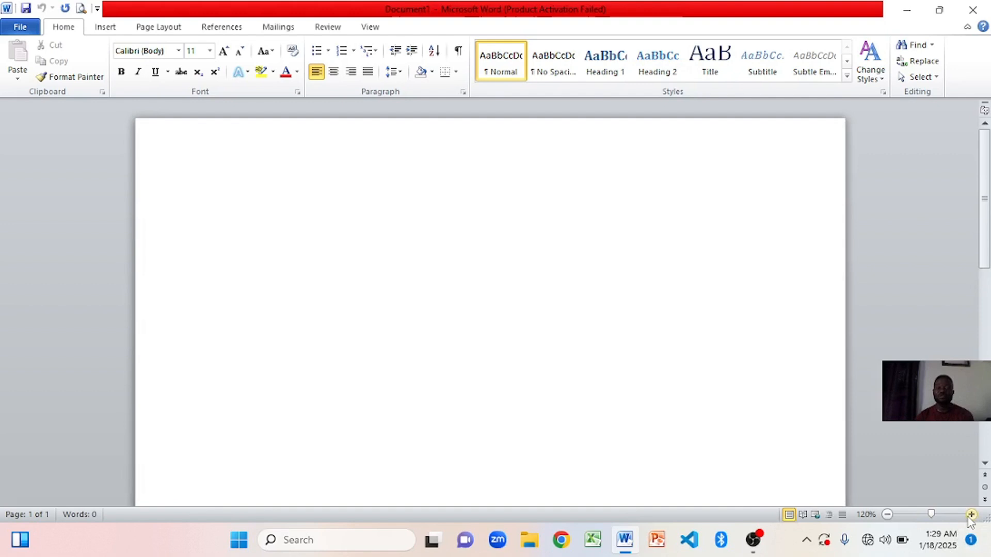
left_click(970, 515)
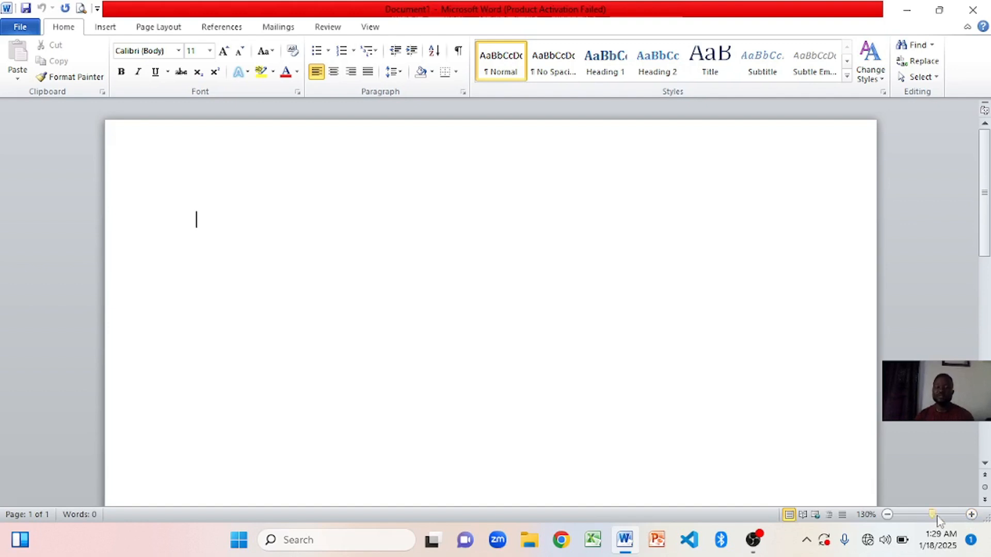
left_click(887, 515)
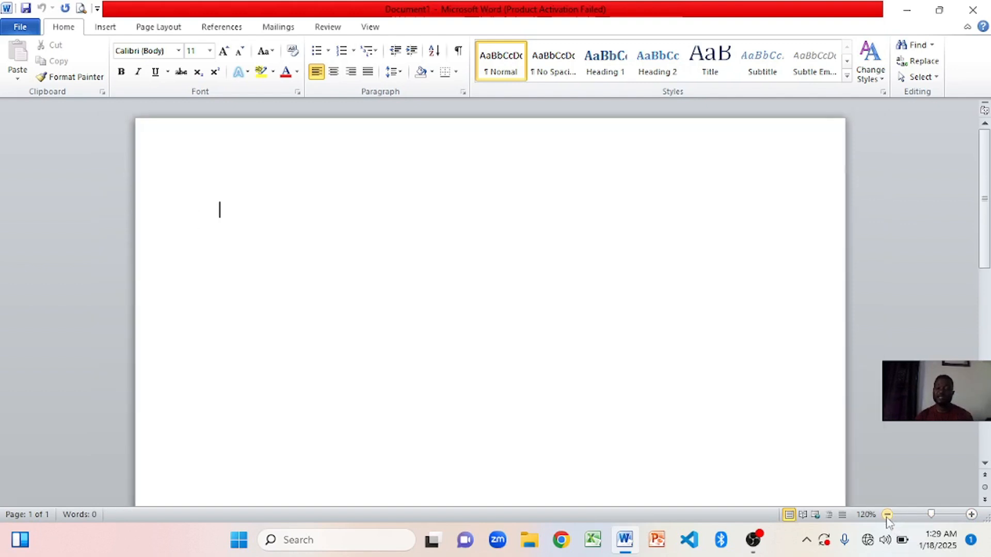
left_click(887, 515)
left_click(887, 515)
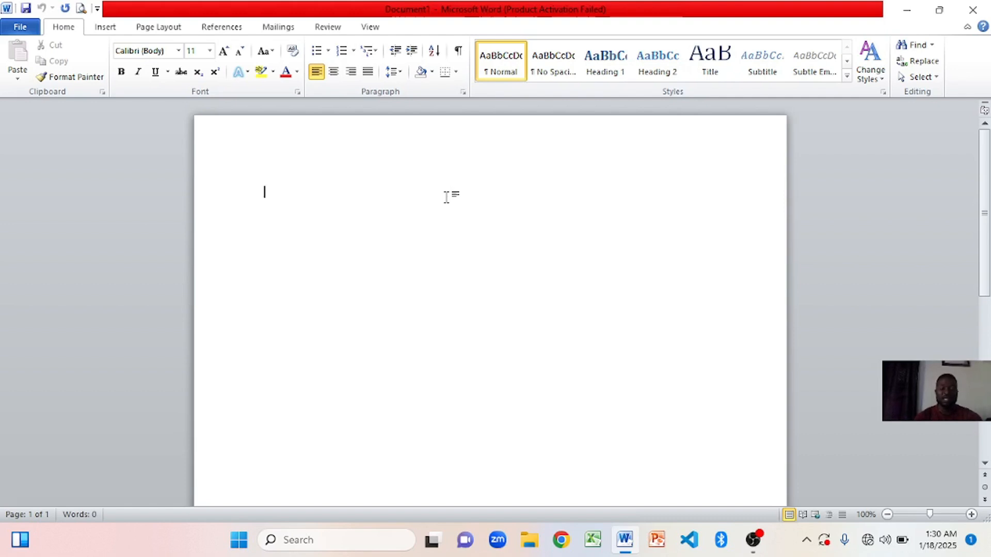
Step: Enter LESSON TWO as the first line, apply the Heading 1 style and start a new line below it
type("LESSON")
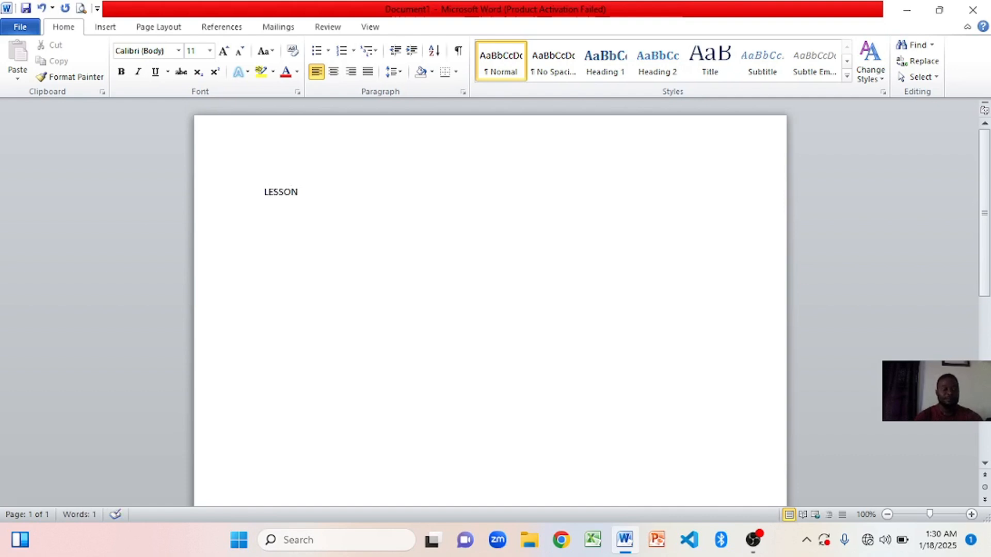
type(" TWO")
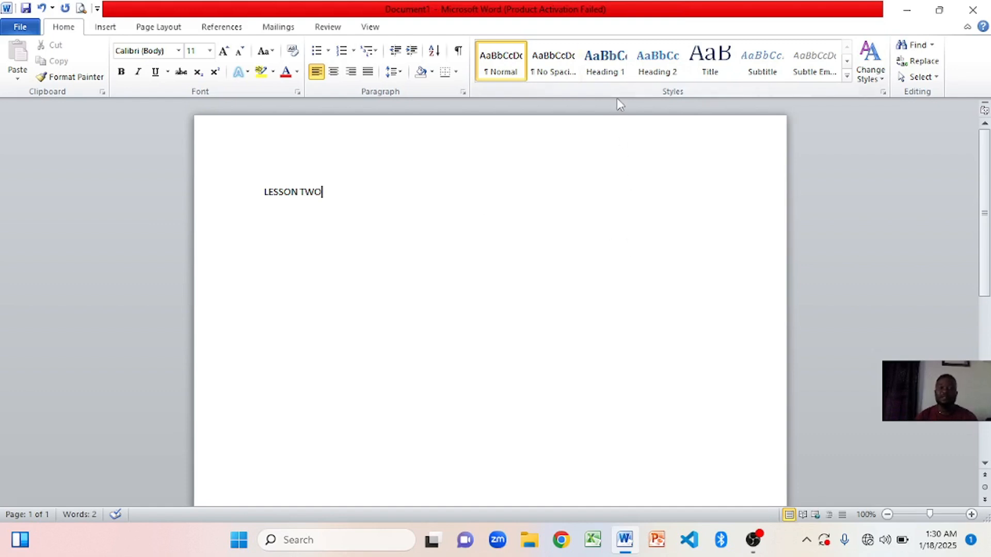
left_click(597, 62)
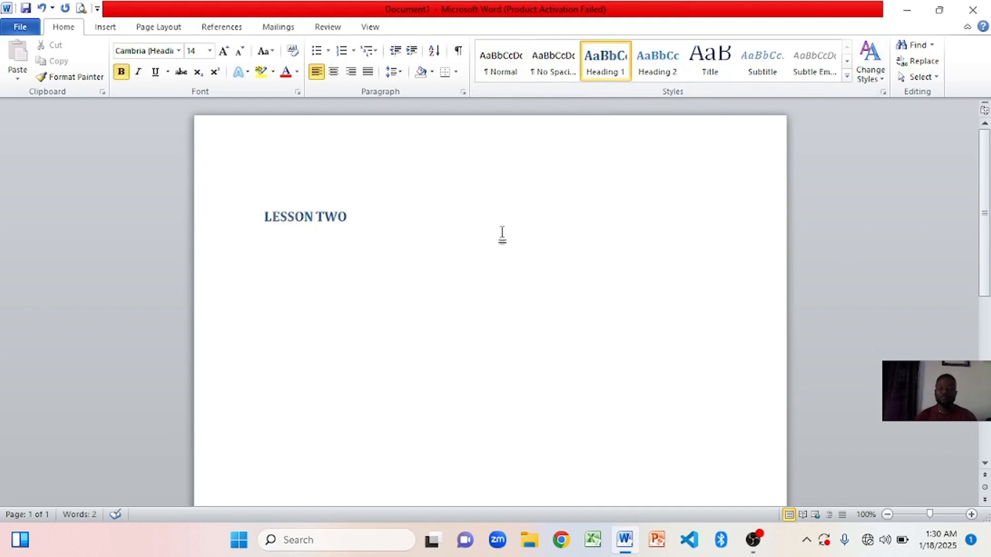
key("Return")
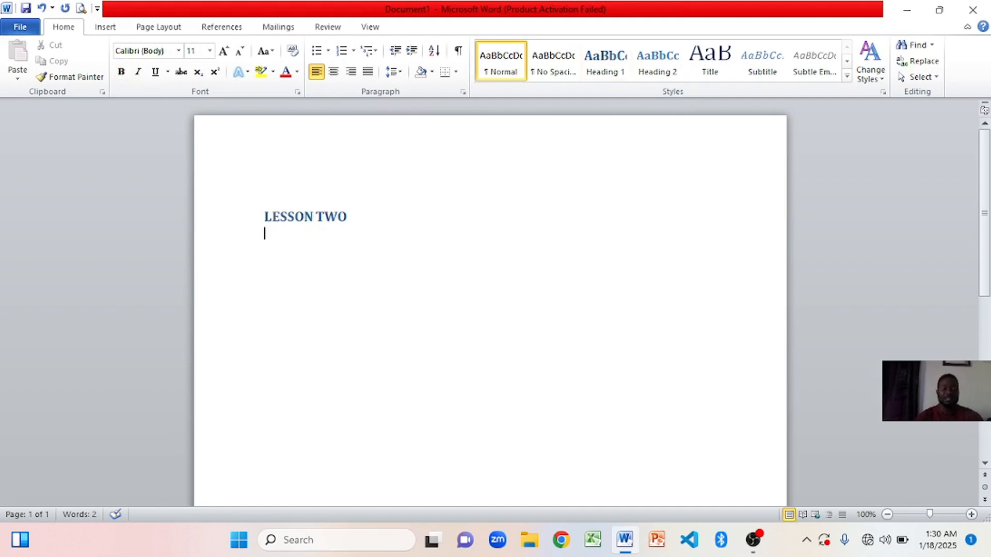
Step: Write ADDING AND FORMATTING TEXT as a line beneath the heading and start a new paragraph
type("ADDING")
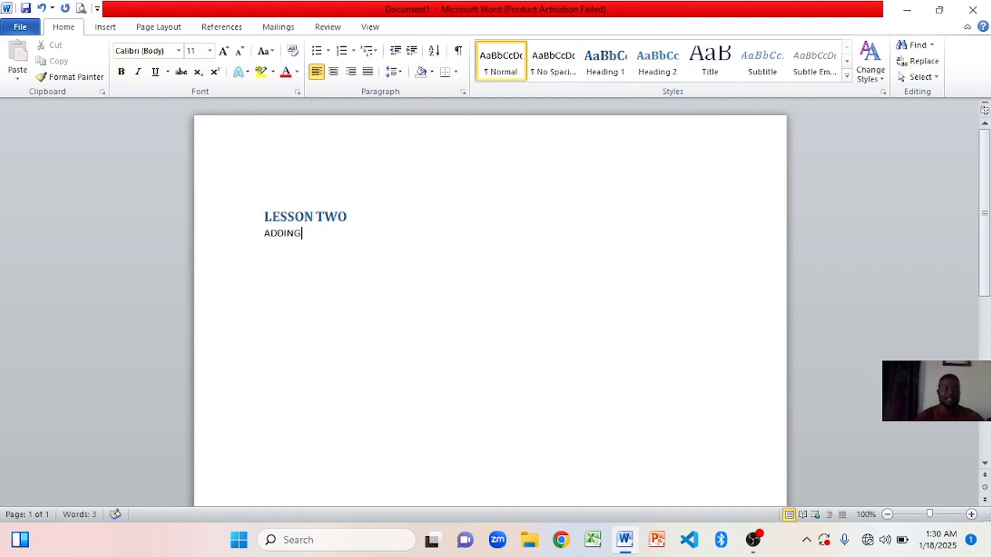
type(" AND FORMATT")
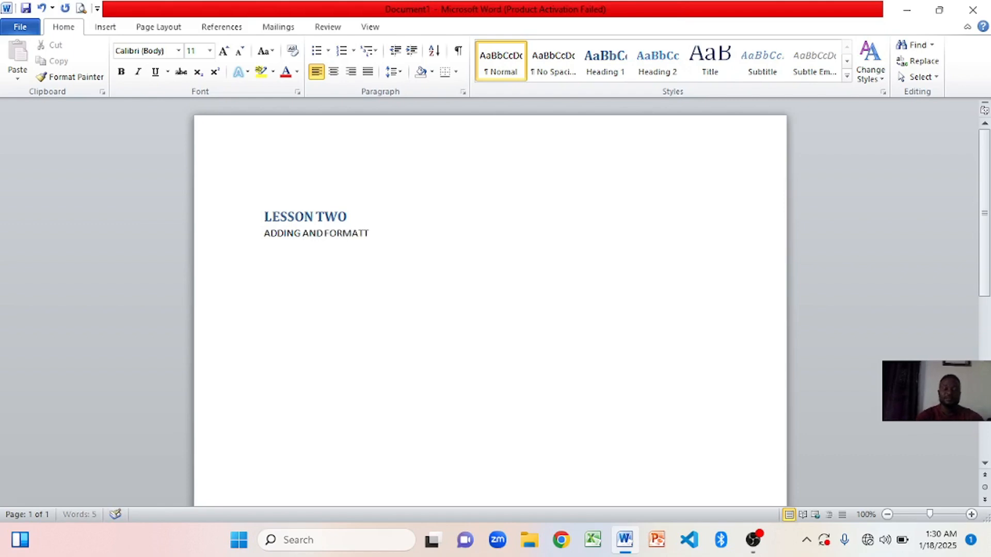
type("ING")
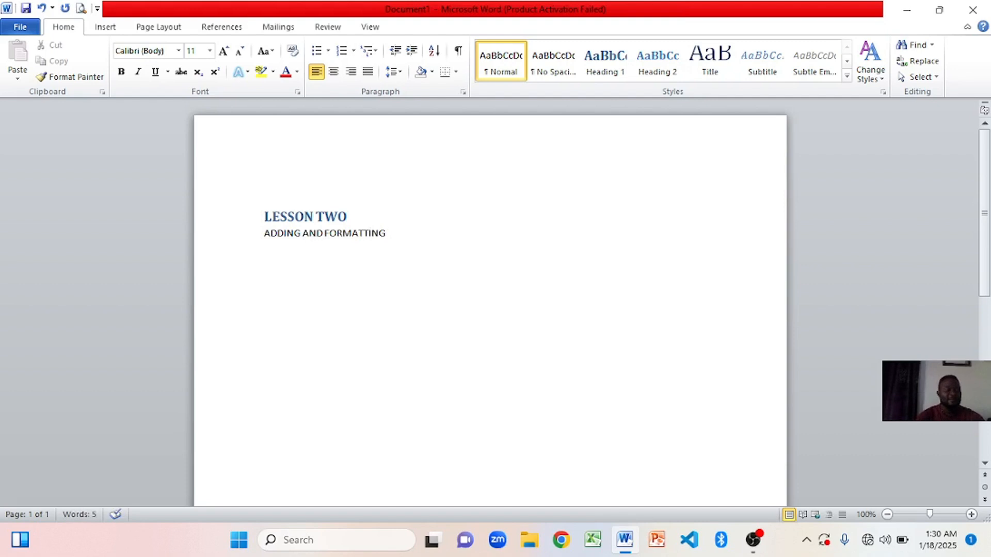
type(" TEXT")
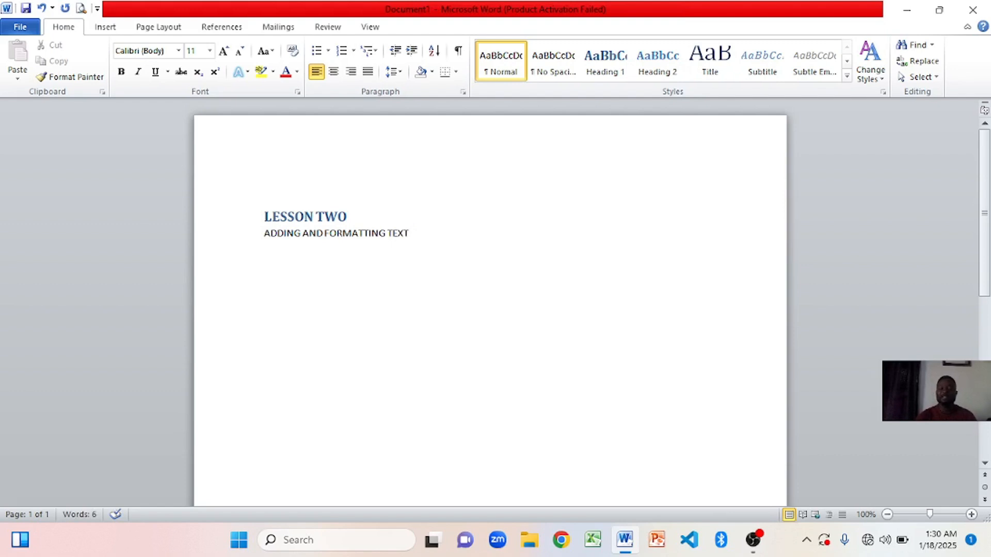
key("Return")
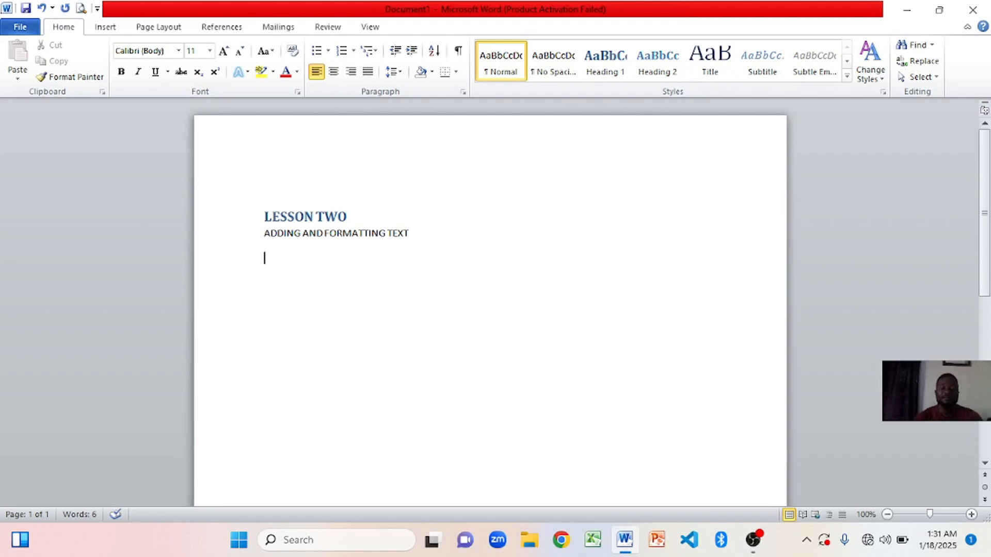
type("GHANA")
key("BackSpace")
key("BackSpace")
key("BackSpace")
key("BackSpace")
key("BackSpace")
Step: Generate two sample paragraphs of three sentences each below the subtitle with =rand(2,3)
type("=")
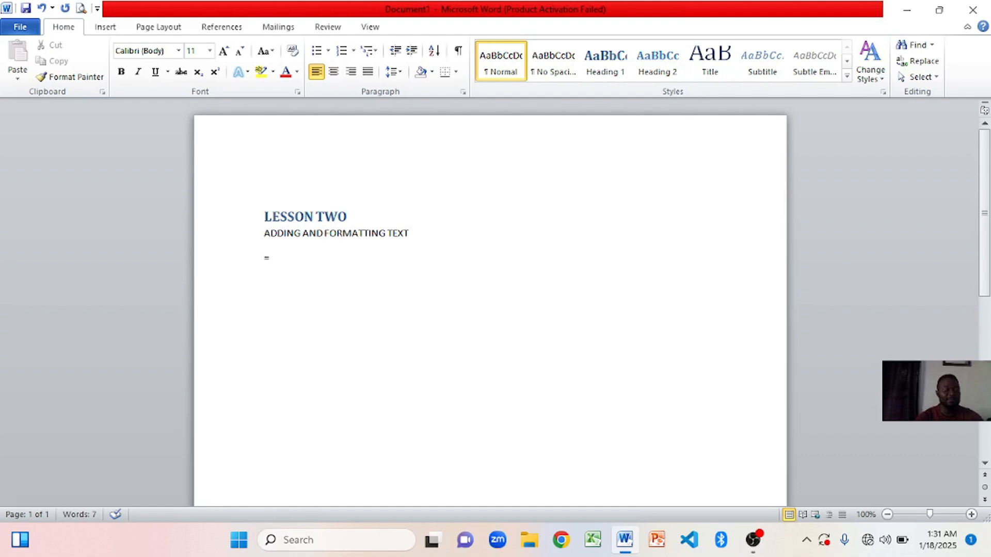
type("rand(")
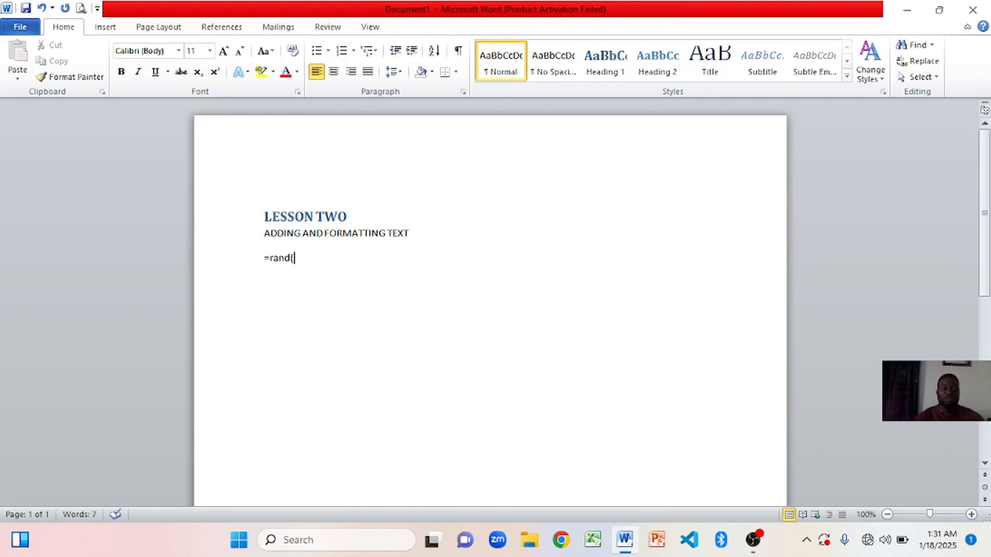
type("2,3)")
key("Return")
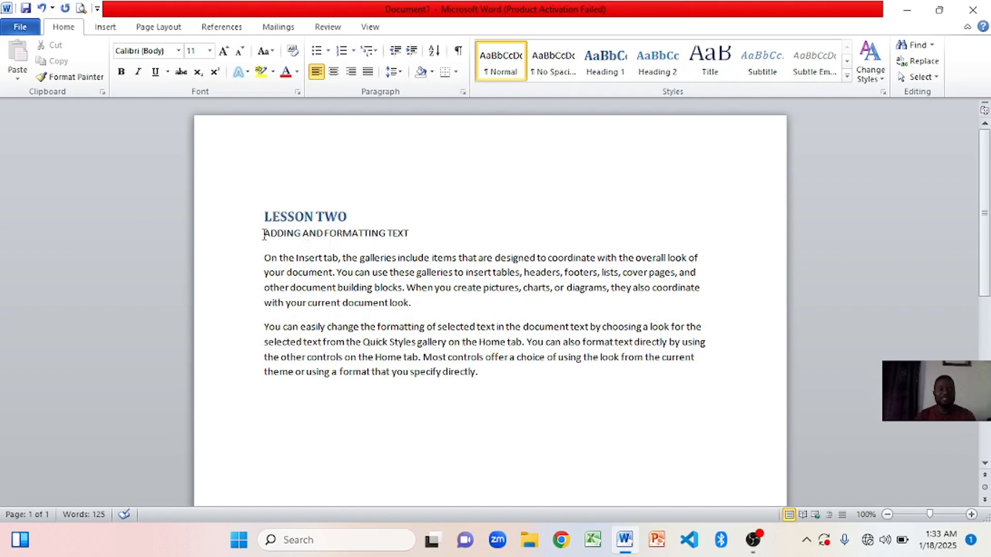
Step: Change the font of the line ADDING AND FORMATTING TEXT to Arial Black
left_click_drag(264, 233, 409, 247)
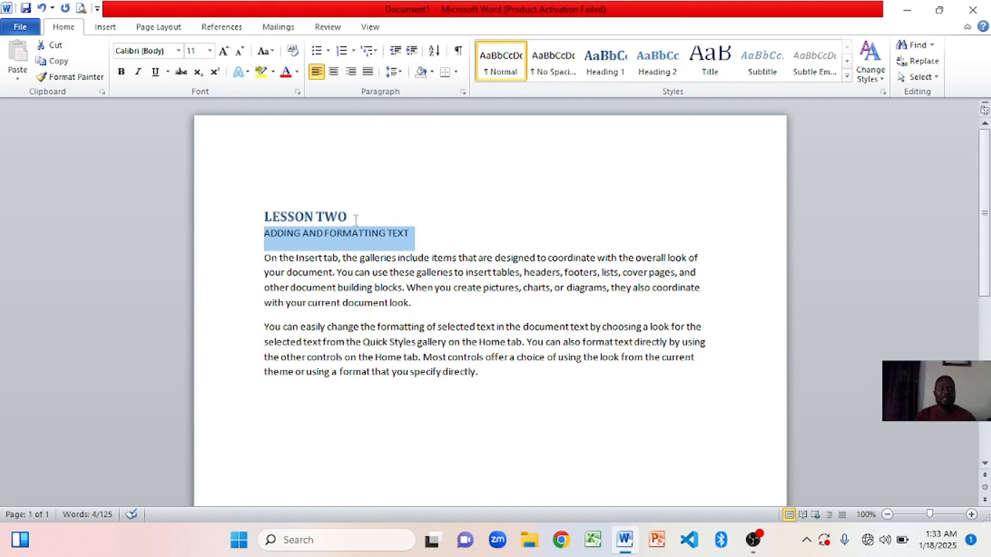
left_click(178, 51)
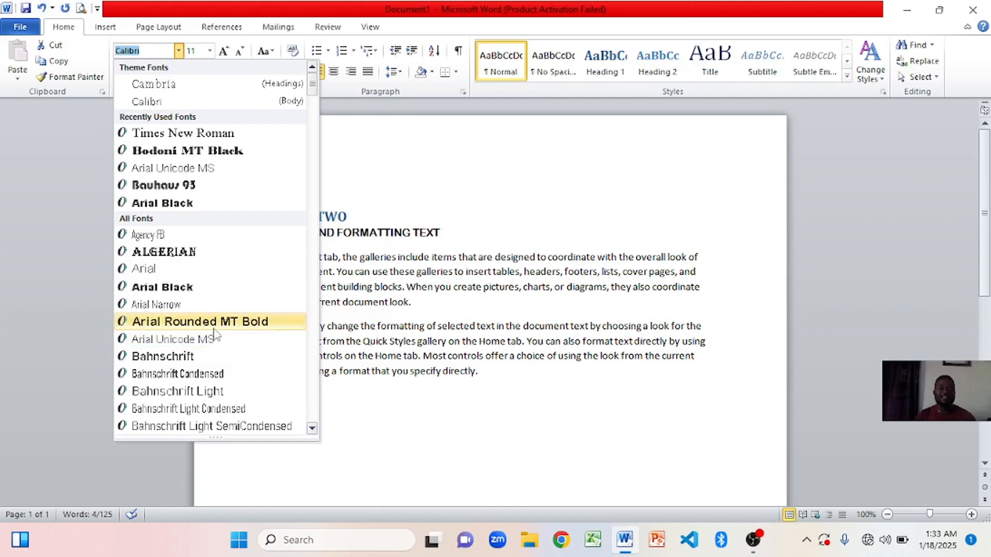
left_click(202, 290)
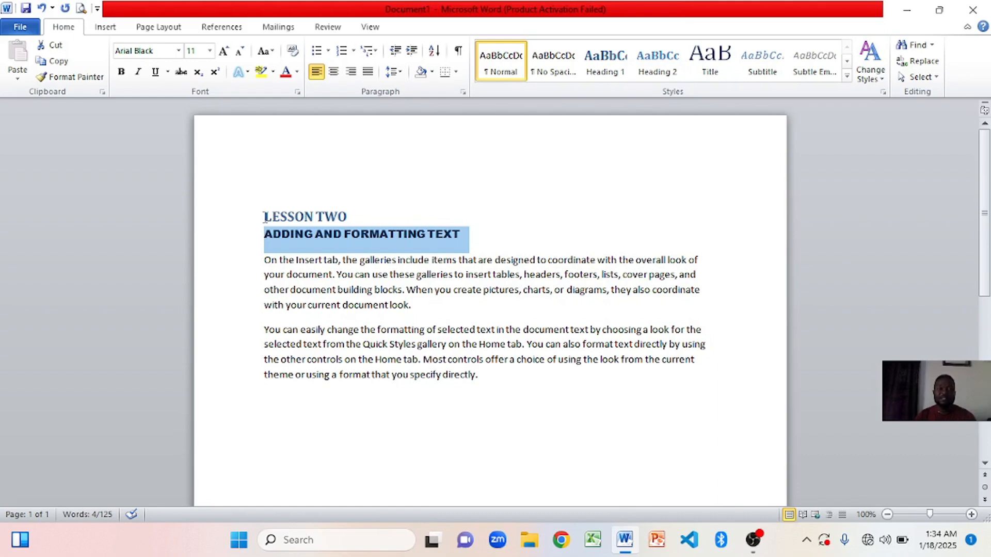
Step: Set the font size of the line ADDING AND FORMATTING TEXT to 16 and clear the selection
left_click(211, 52)
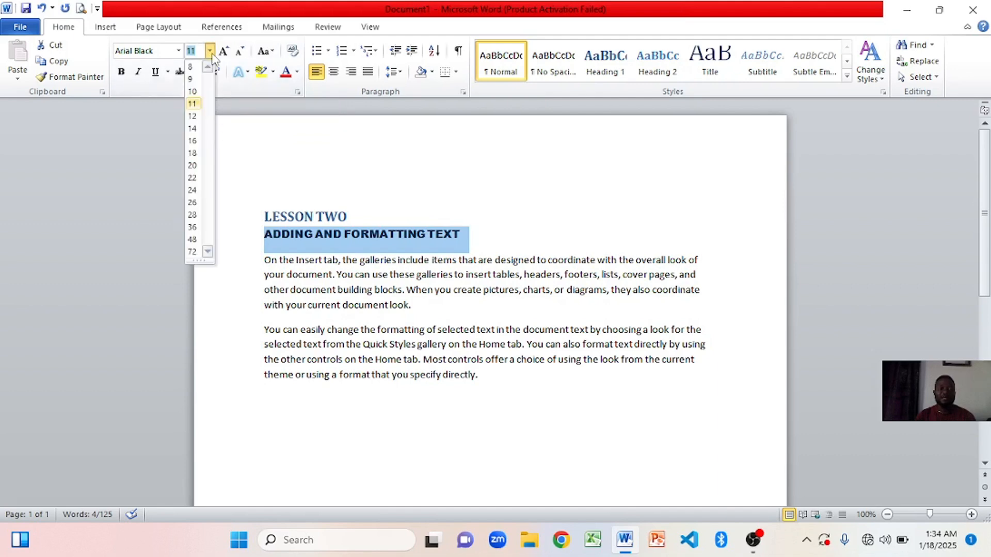
left_click(193, 140)
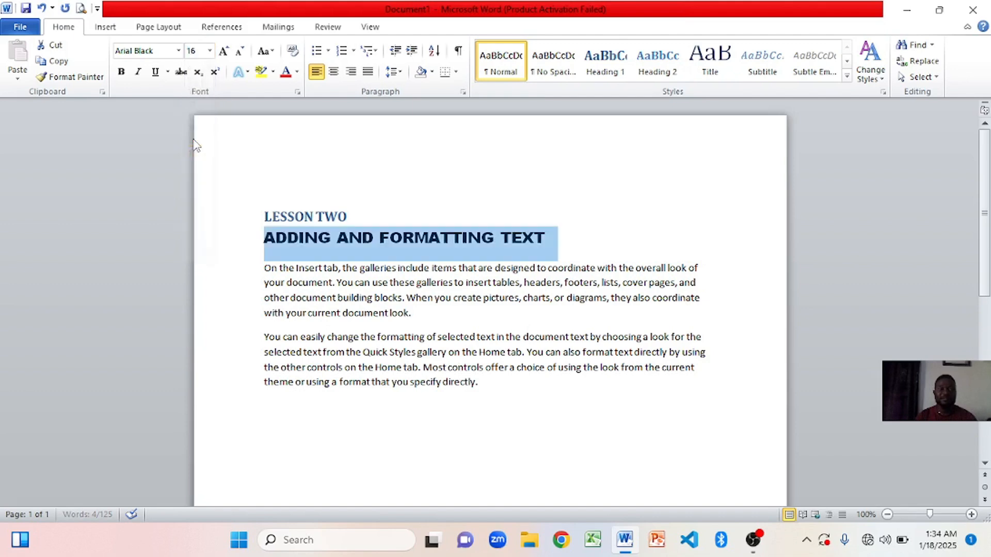
left_click(391, 211)
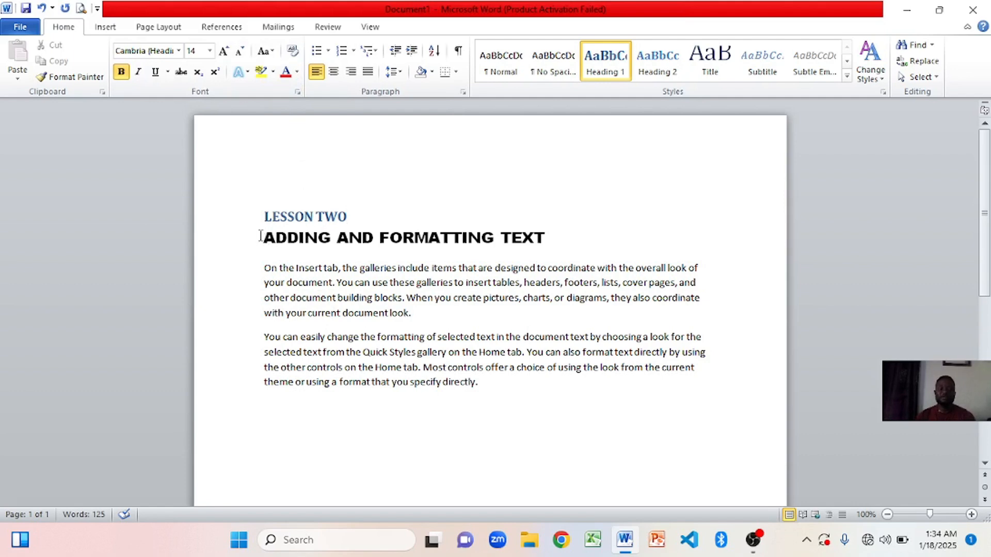
Step: Color the line ADDING AND FORMATTING TEXT with the standard green and underline it
left_click_drag(258, 236, 542, 266)
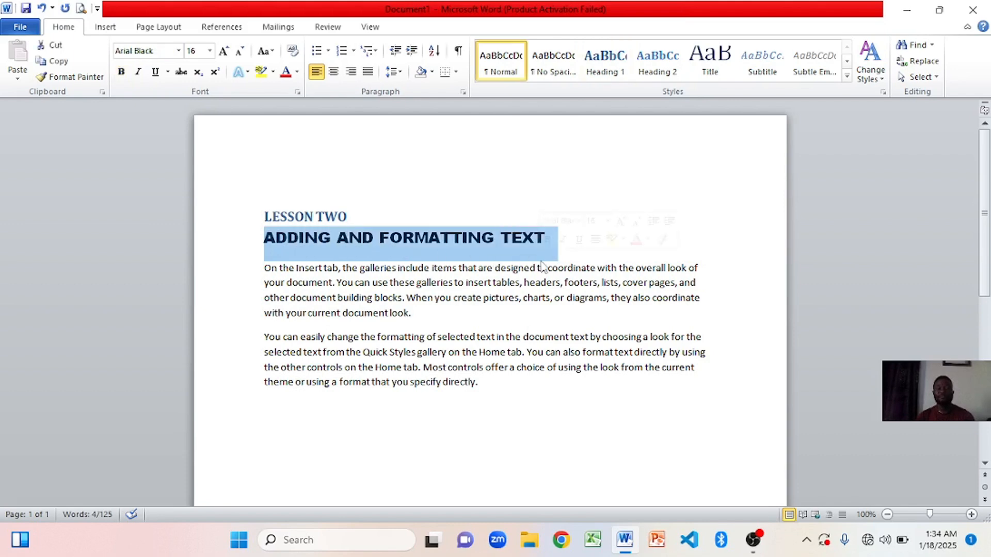
left_click(298, 80)
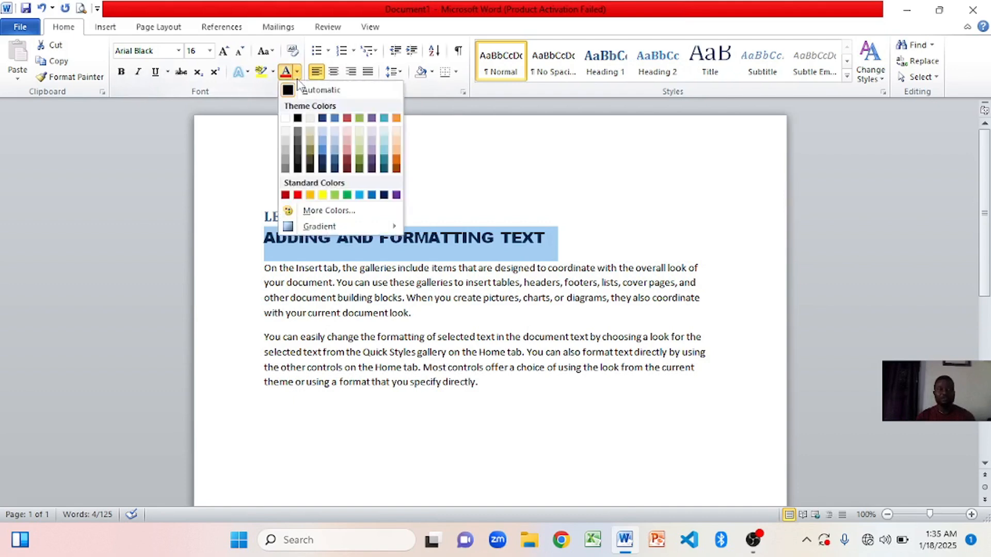
left_click(347, 195)
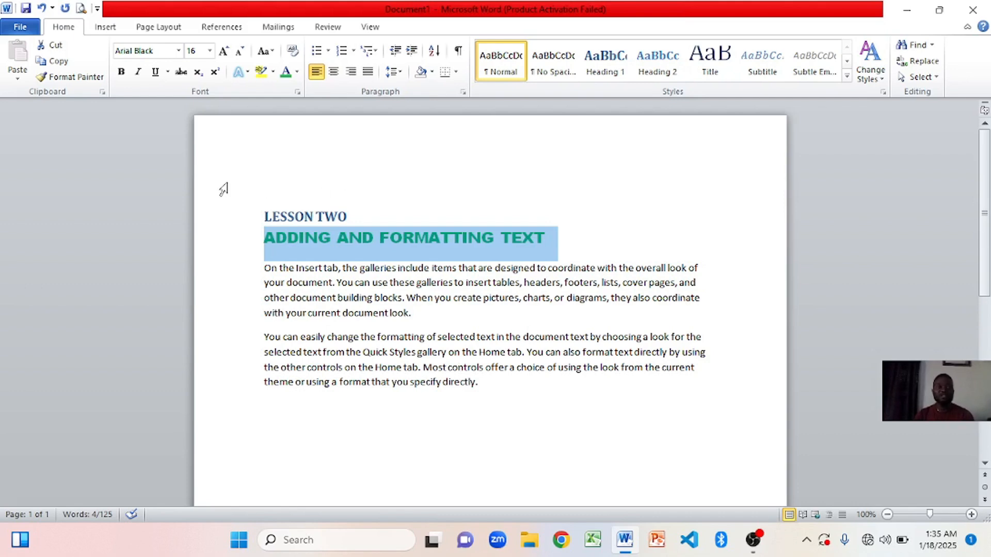
left_click(158, 78)
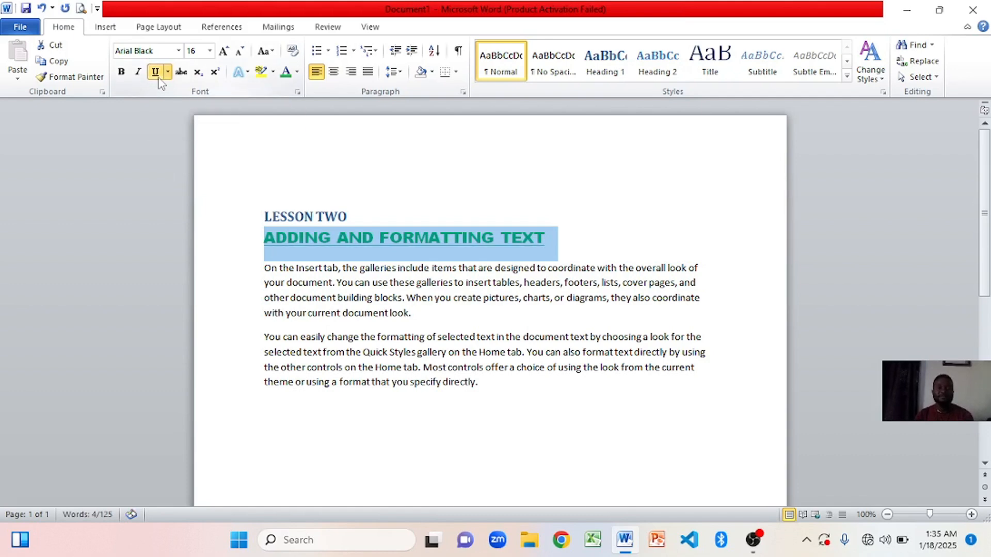
left_click(548, 422)
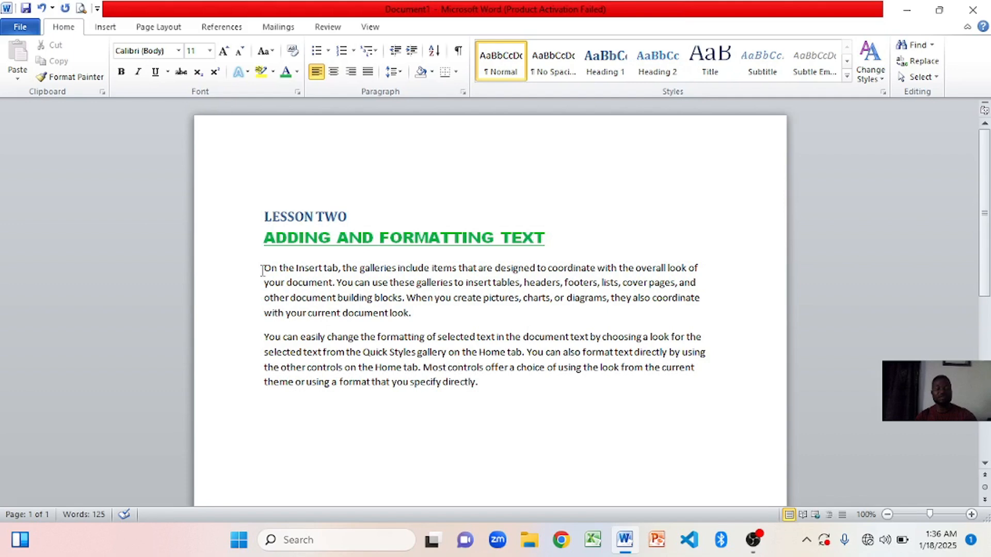
Step: Practise selecting the whole document and then only the LESSON TWO heading, clearing each selection
key("ctrl+a")
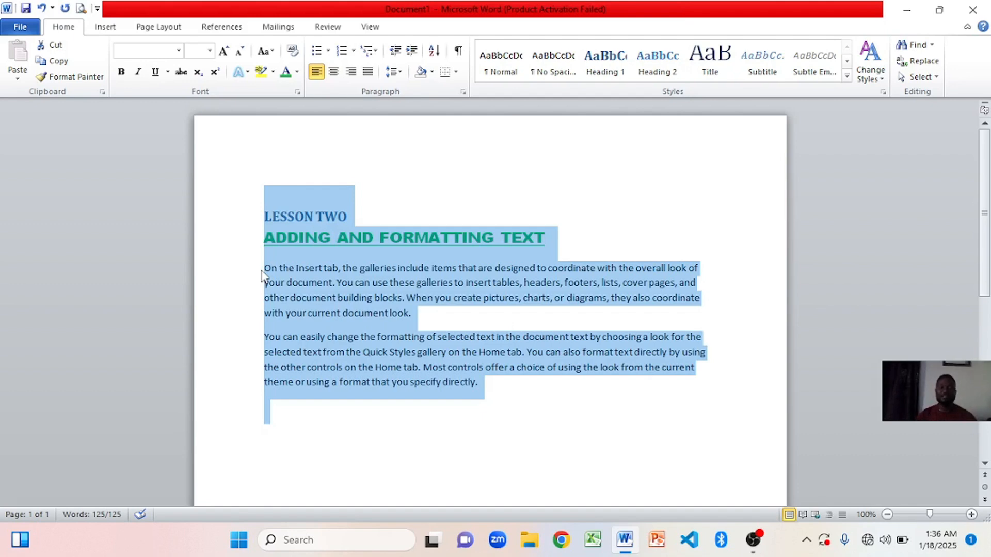
left_click(619, 442)
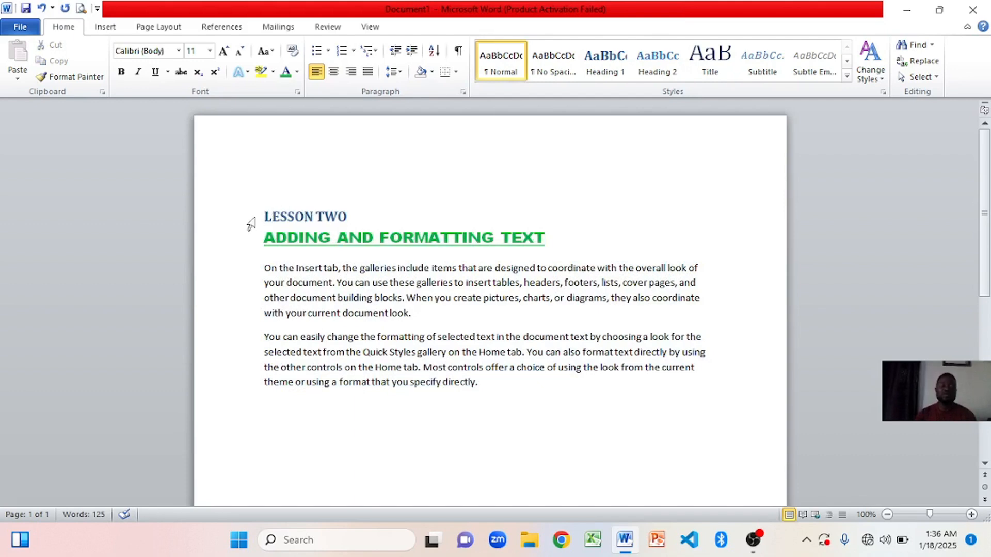
double_click(309, 215)
left_click_drag(308, 215, 320, 226)
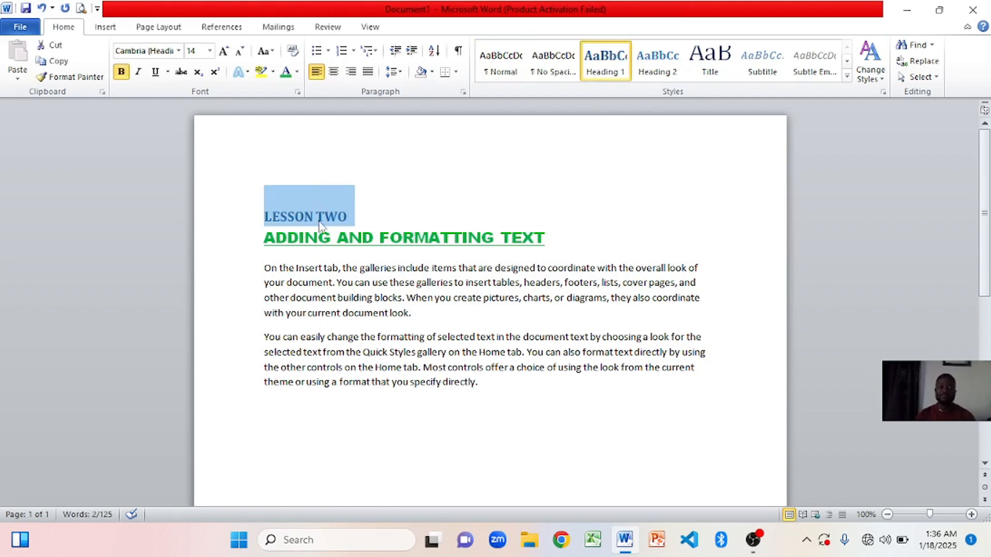
left_click(507, 411)
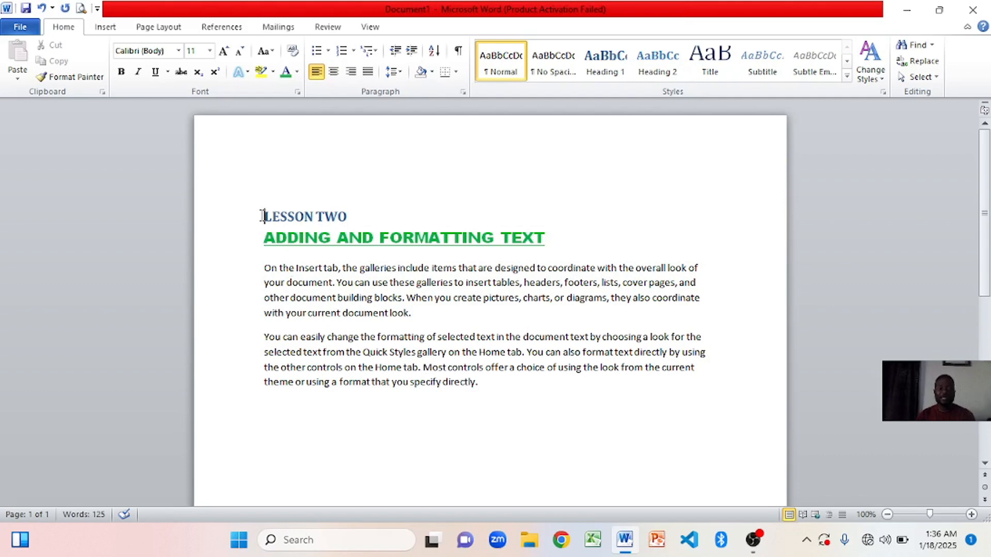
left_click_drag(262, 216, 370, 219)
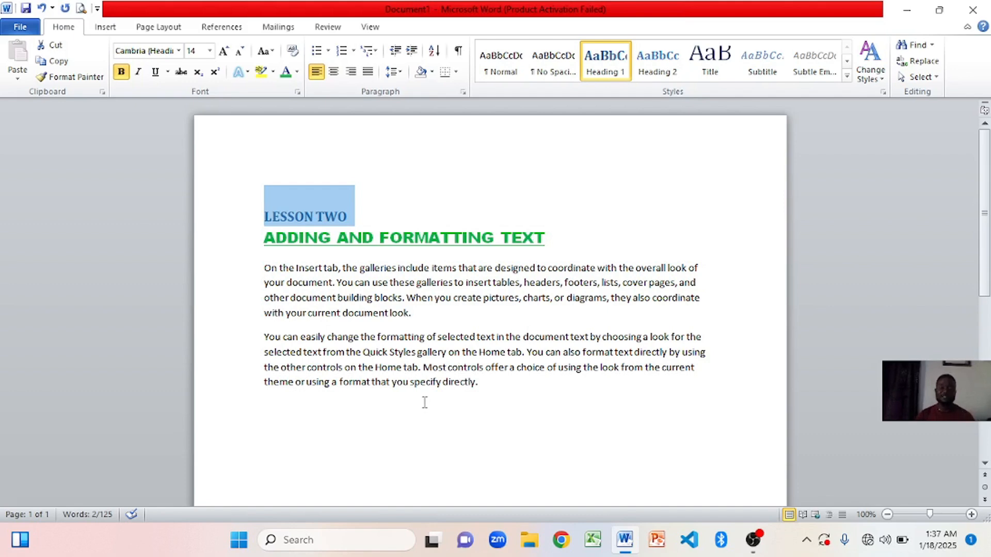
left_click(407, 404)
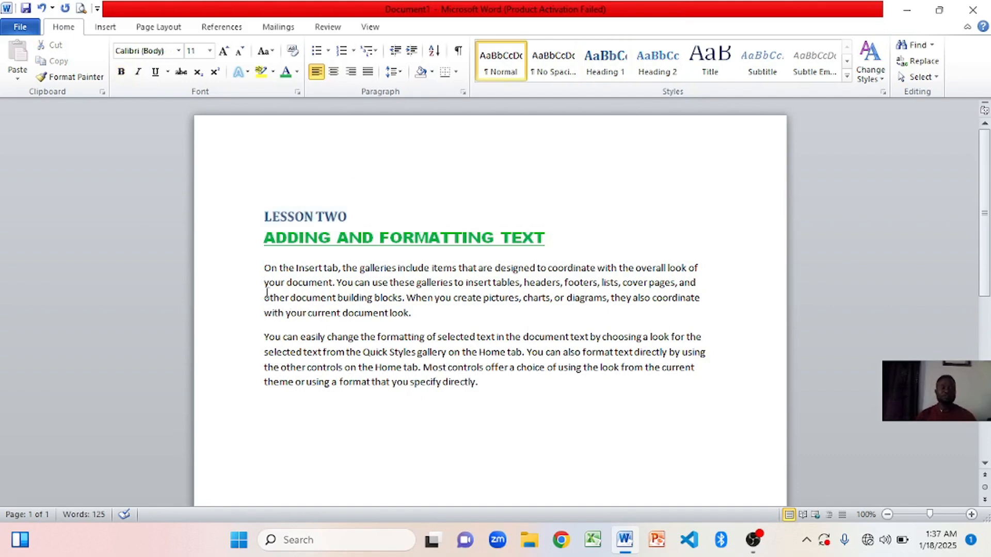
Step: Underline the entire first sample paragraph below the subtitle
left_click(263, 270)
left_click_drag(275, 288, 416, 324)
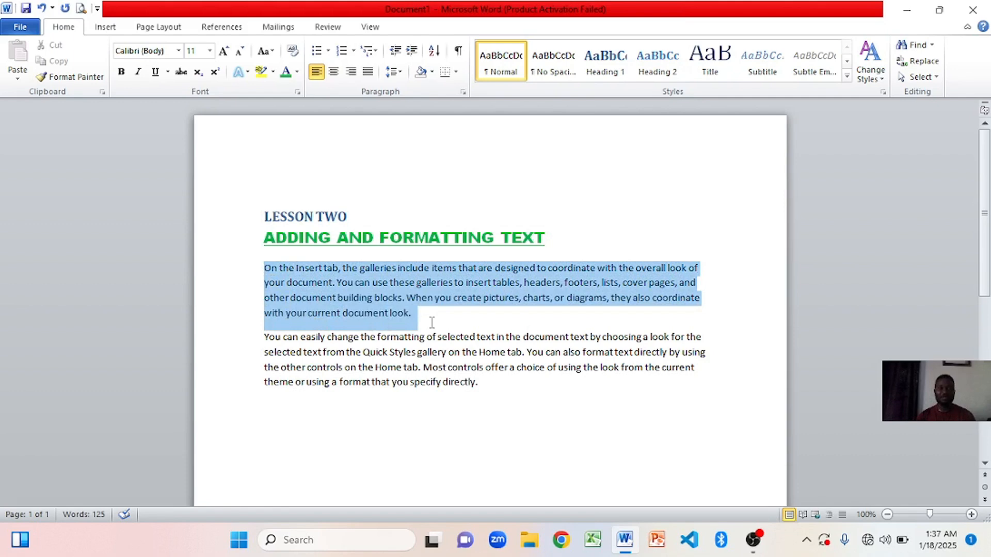
left_click_drag(431, 322, 431, 325)
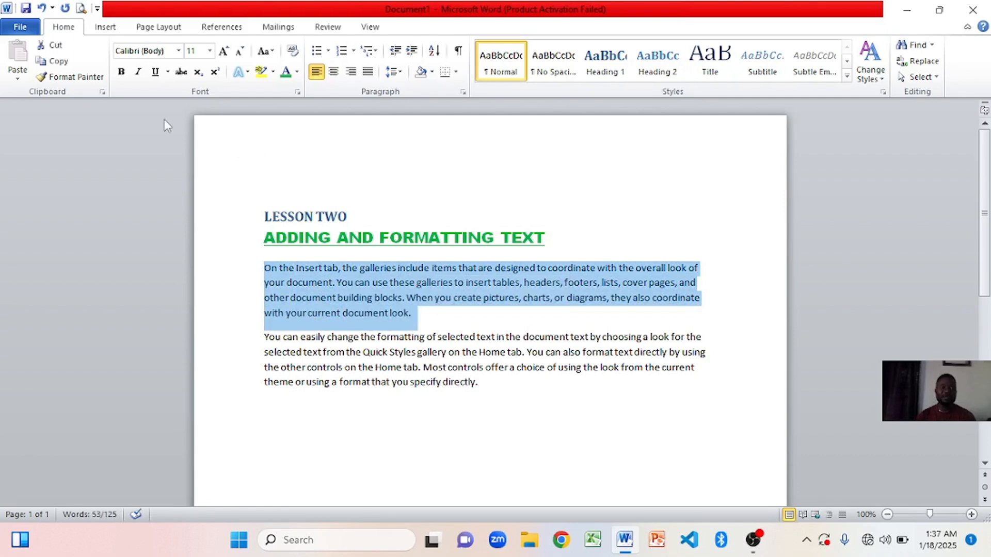
left_click(156, 77)
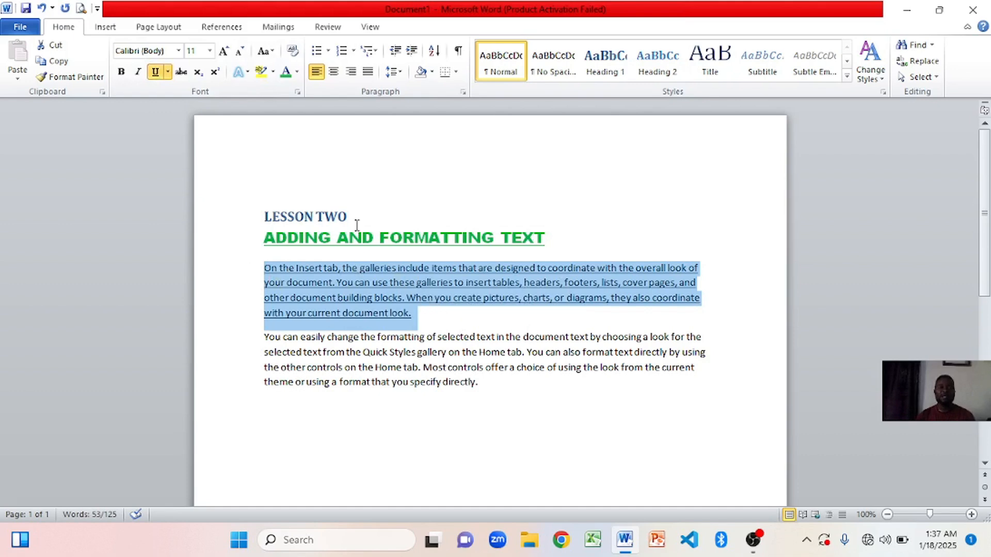
Step: Change the case of the underlined paragraph to UPPERCASE, lowercase and finally Sentence case
left_click(274, 56)
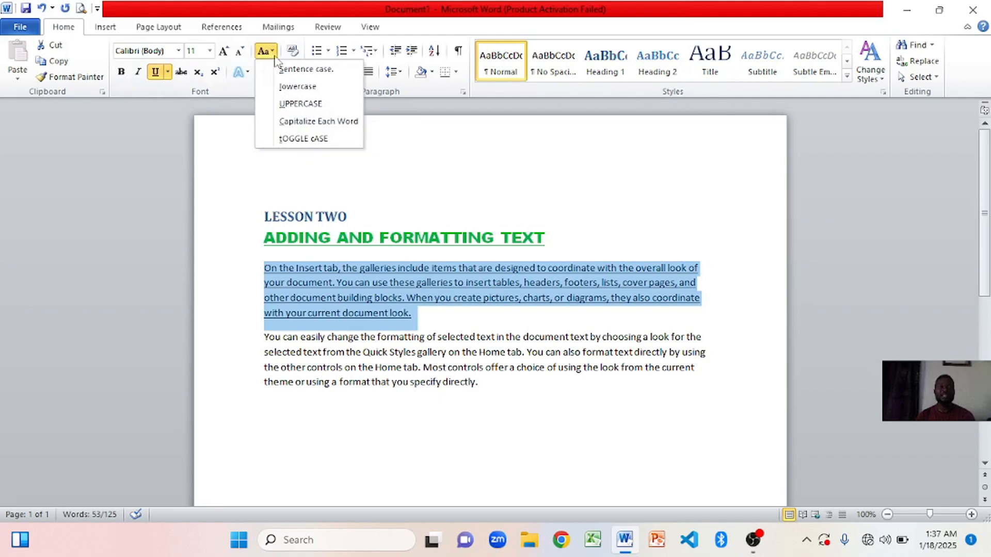
left_click(299, 104)
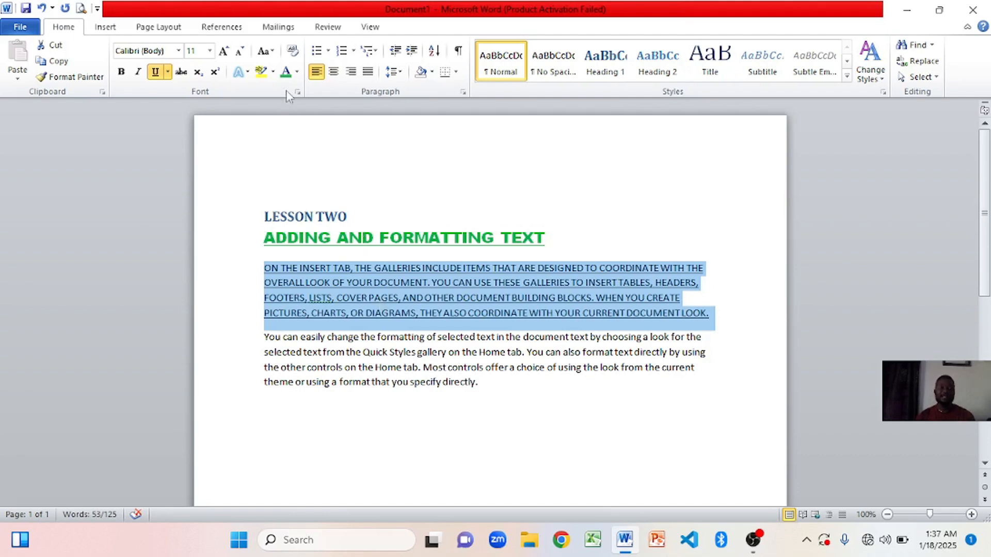
left_click(273, 54)
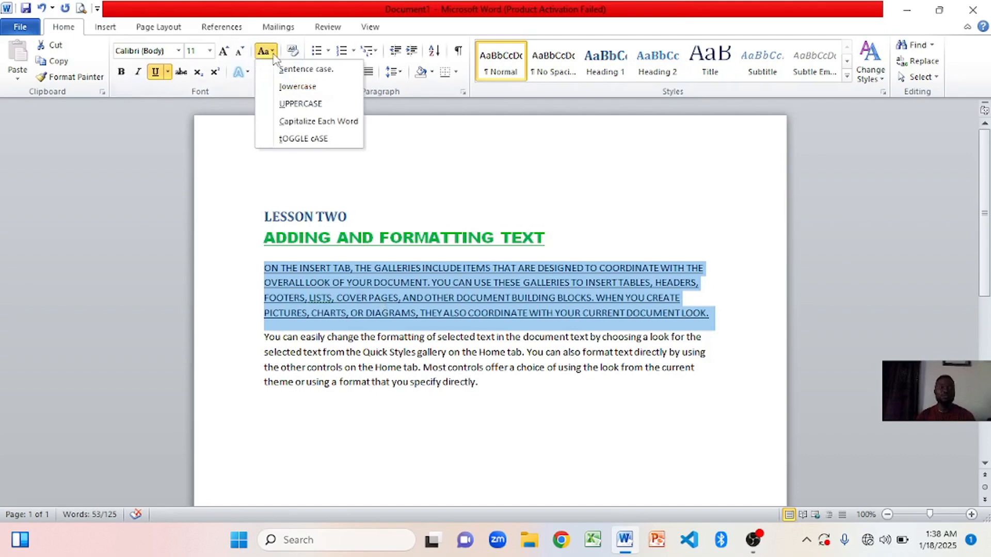
left_click(297, 86)
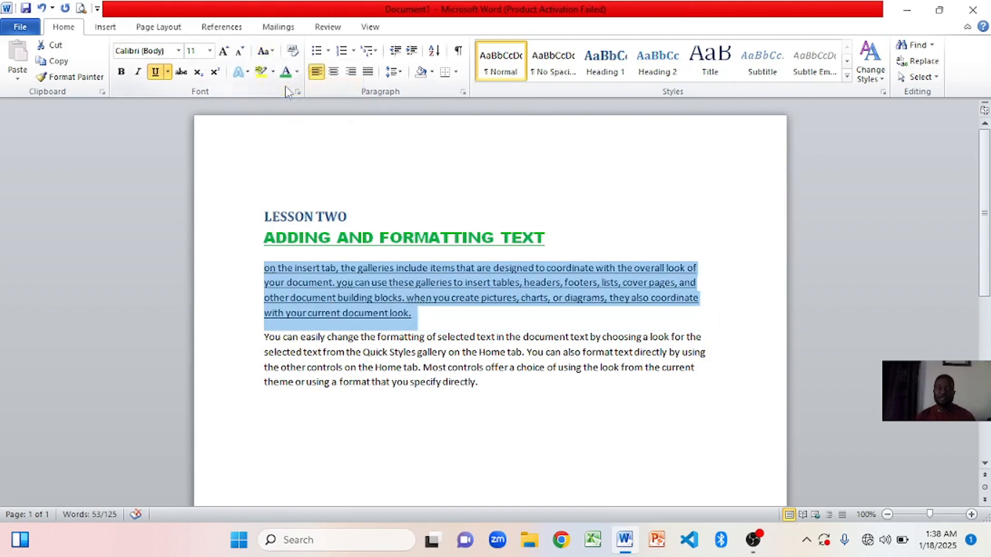
left_click(272, 51)
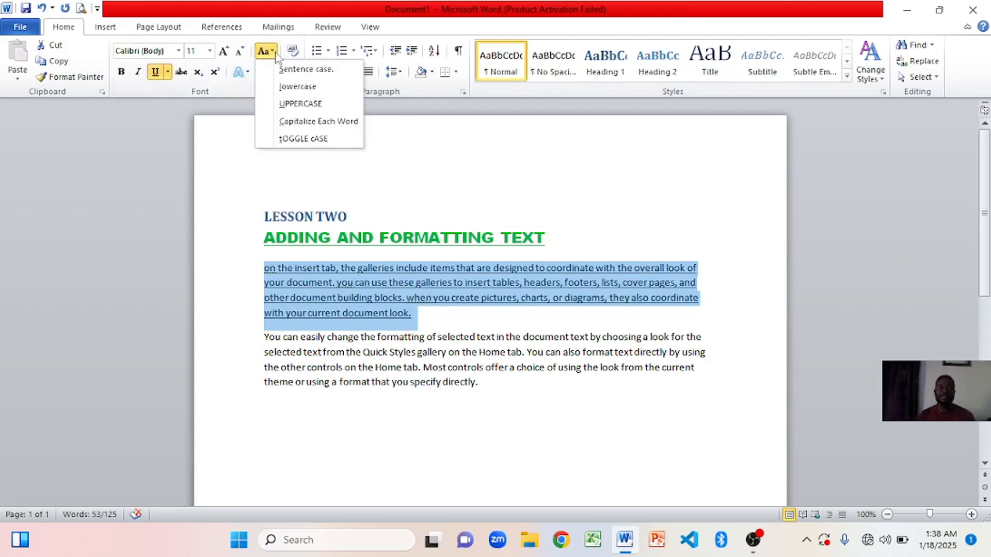
left_click(289, 68)
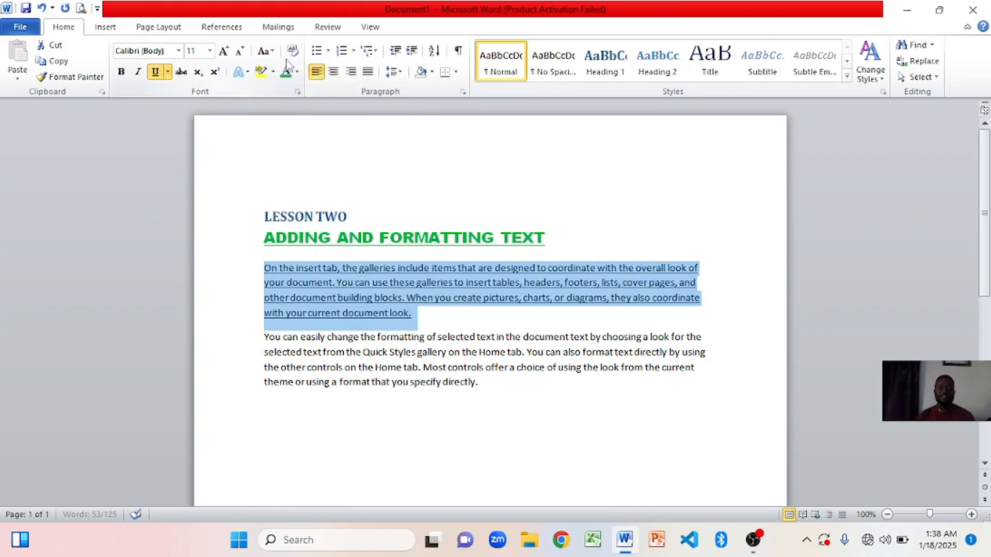
Step: Change the first sample paragraph to UPPERCASE and try right, then left alignment on it
left_click(271, 51)
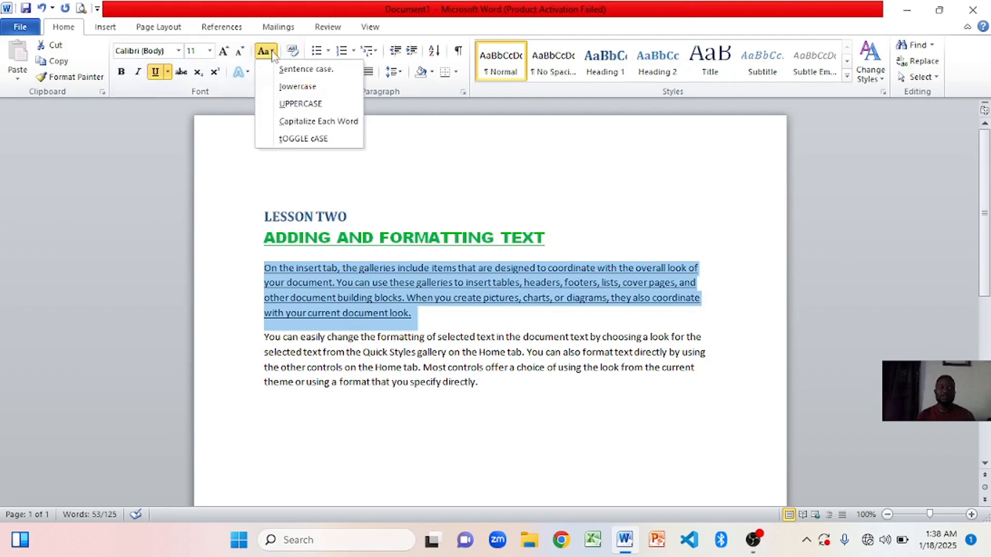
left_click(302, 105)
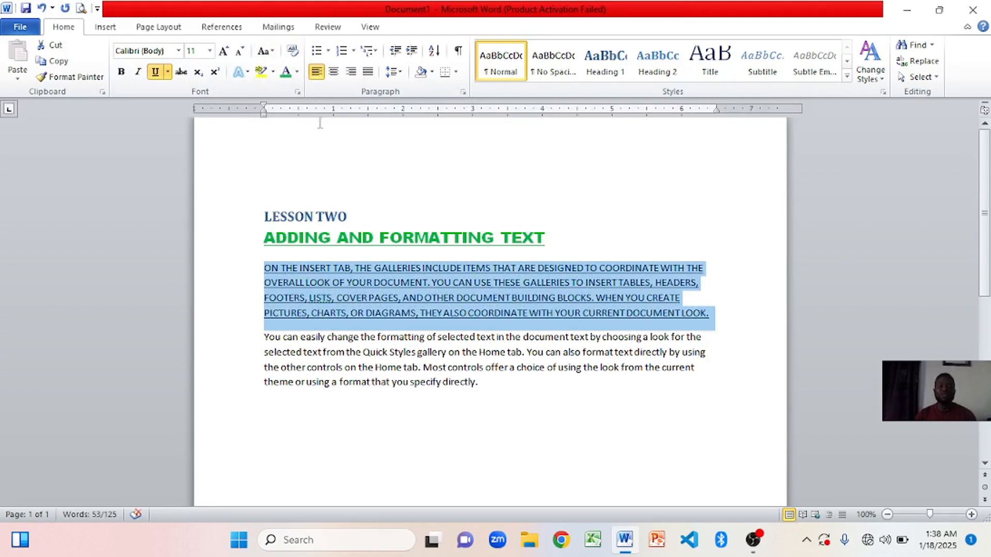
left_click(357, 77)
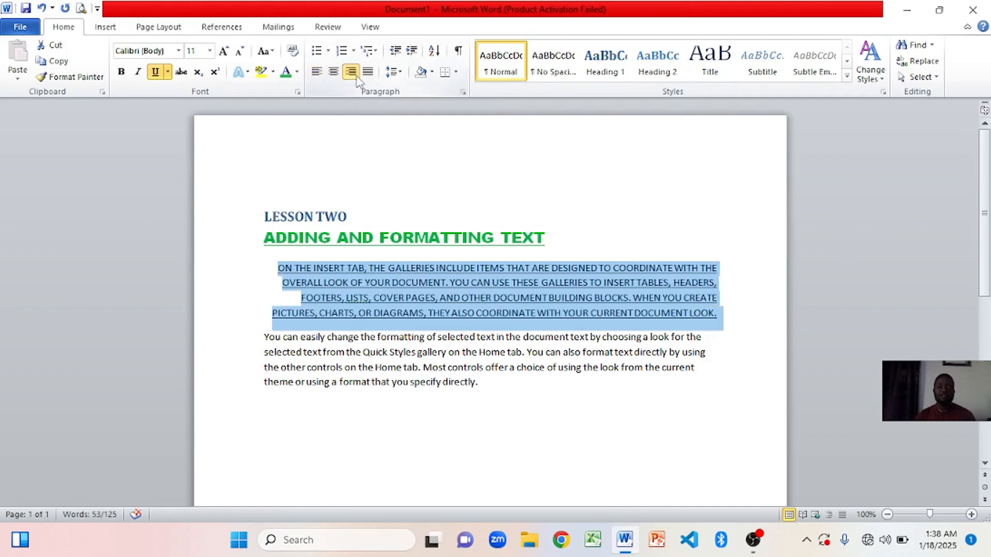
left_click(321, 79)
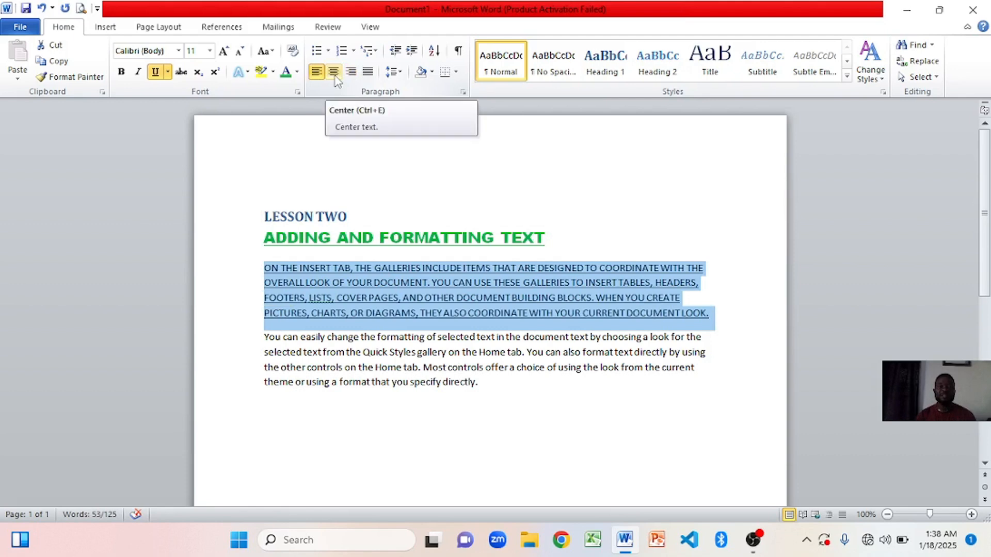
Step: Center the first sample paragraph, italicize it and clear the selection
left_click(334, 77)
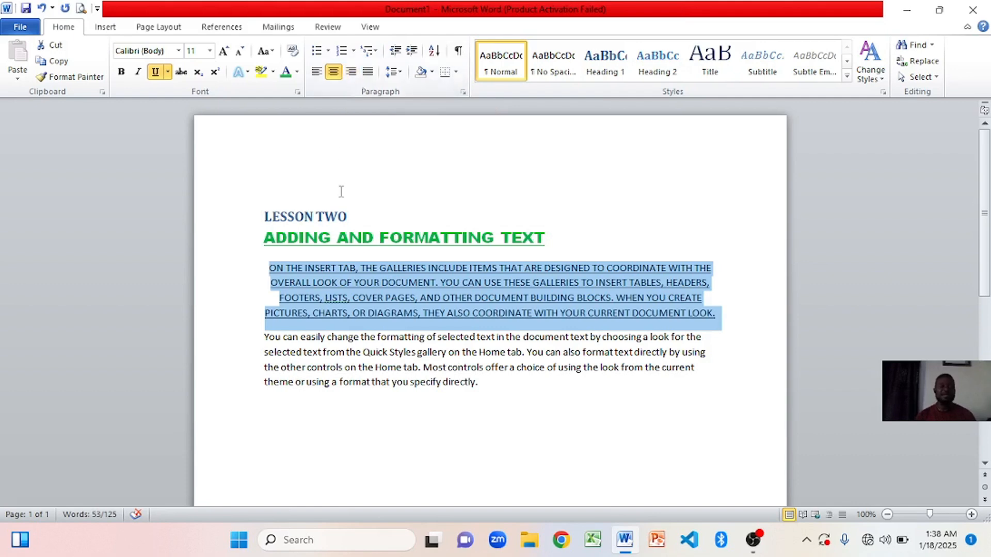
left_click(139, 72)
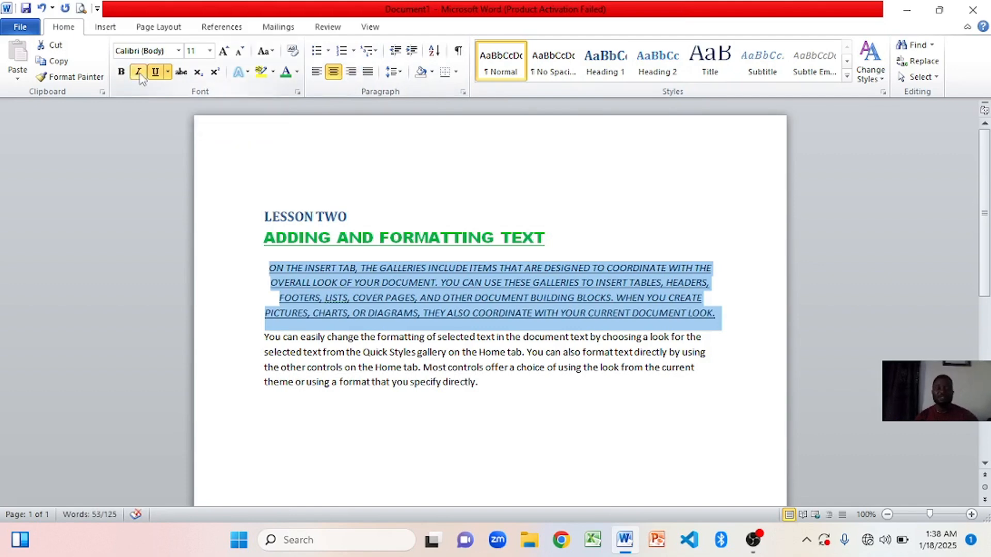
left_click(447, 425)
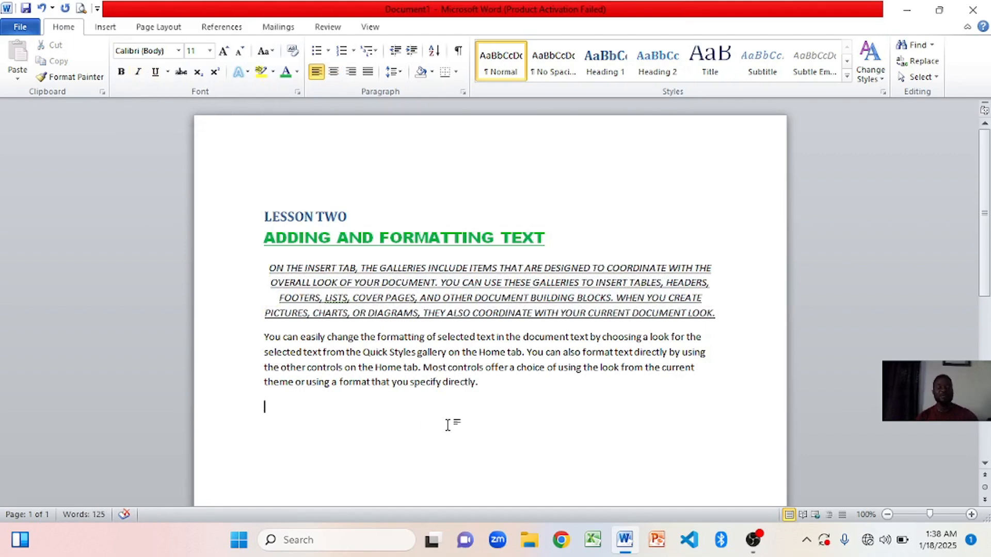
Step: Undo the italics, the alignment changes and the last UPPERCASE change on the first sample paragraph
key("ctrl+z")
key("ctrl+z")
key("ctrl+z")
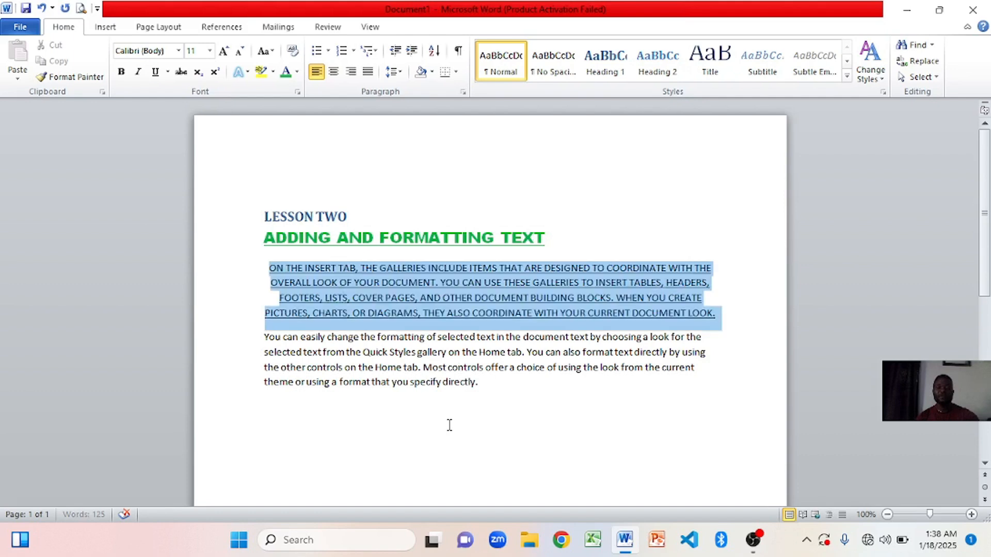
key("ctrl+y")
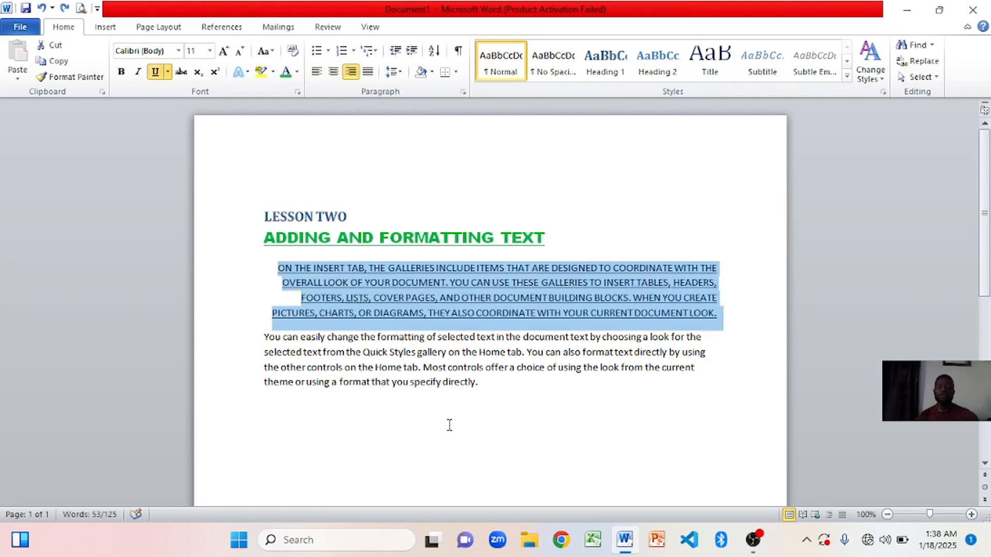
key("ctrl+z")
key("ctrl+z")
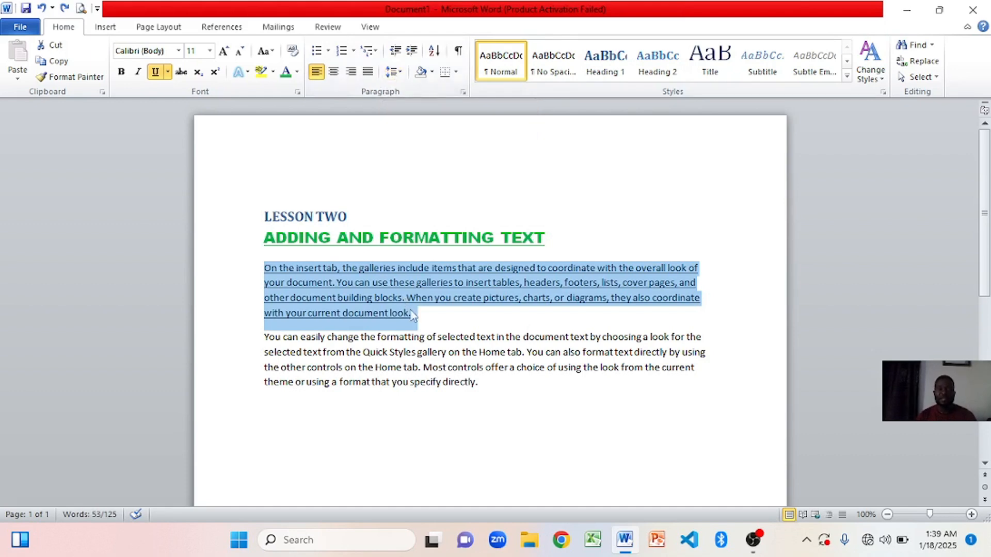
Step: Set the line spacing of both sample paragraphs to 1.15 and clear the selection
left_click(448, 325)
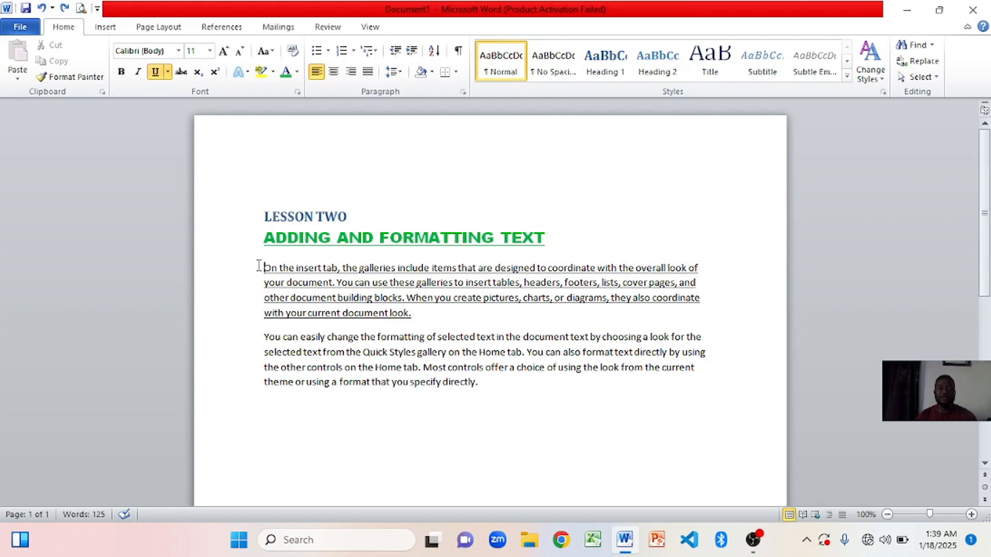
left_click_drag(259, 266, 493, 418)
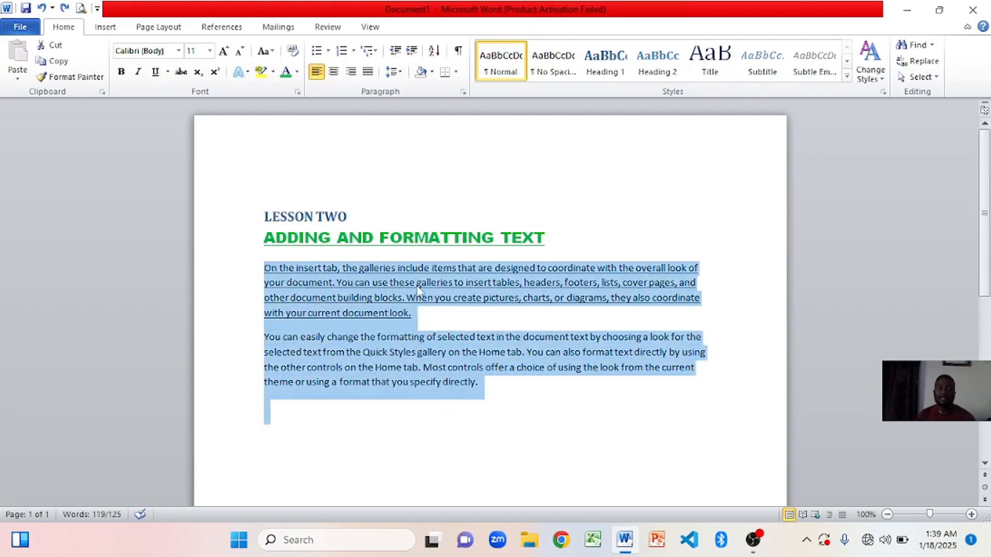
left_click(400, 73)
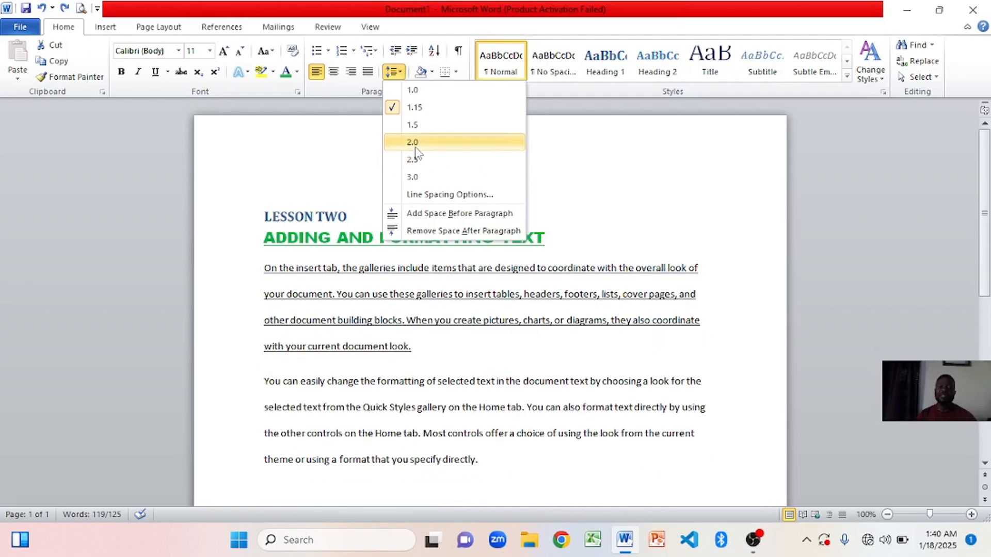
left_click(420, 111)
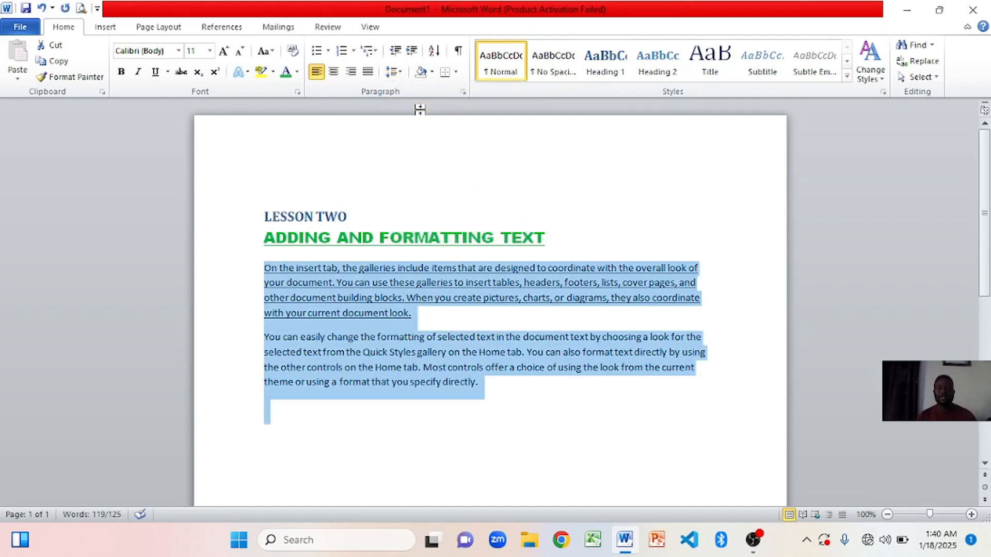
left_click(530, 441)
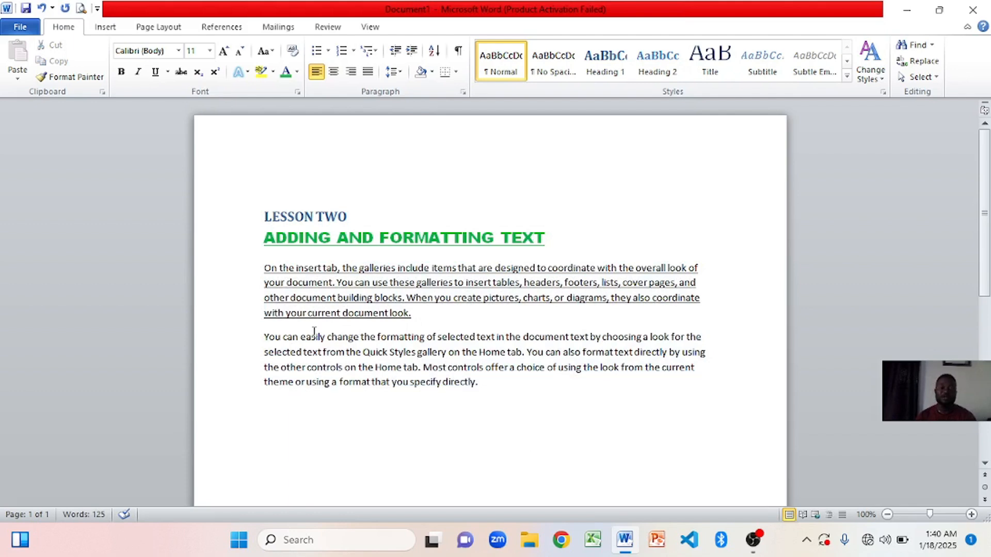
Step: Remove the space after both sample paragraphs and clear the selection
left_click_drag(259, 271, 497, 422)
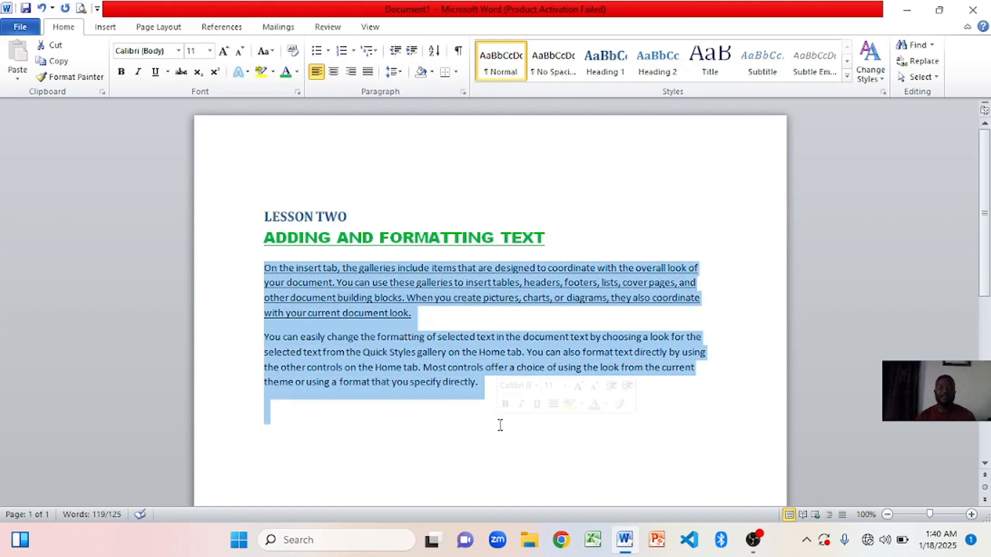
left_click(400, 71)
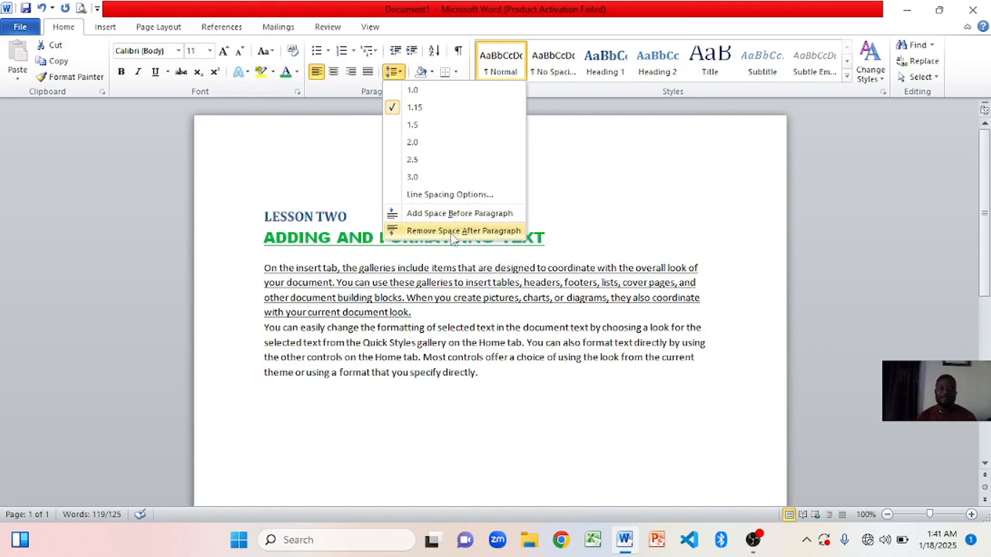
left_click(452, 232)
left_click(537, 439)
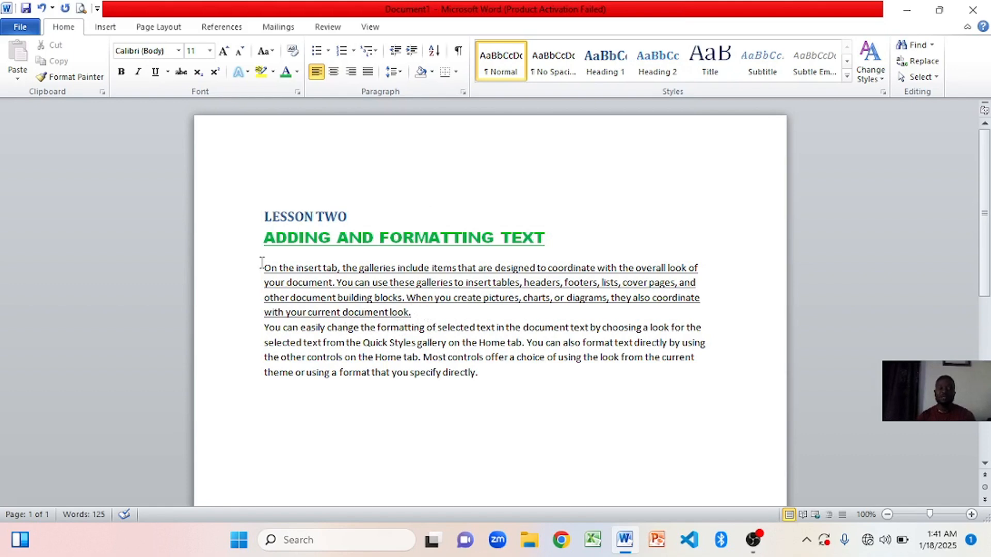
Step: Add space after both sample paragraphs again and clear the selection
left_click_drag(263, 268, 444, 401)
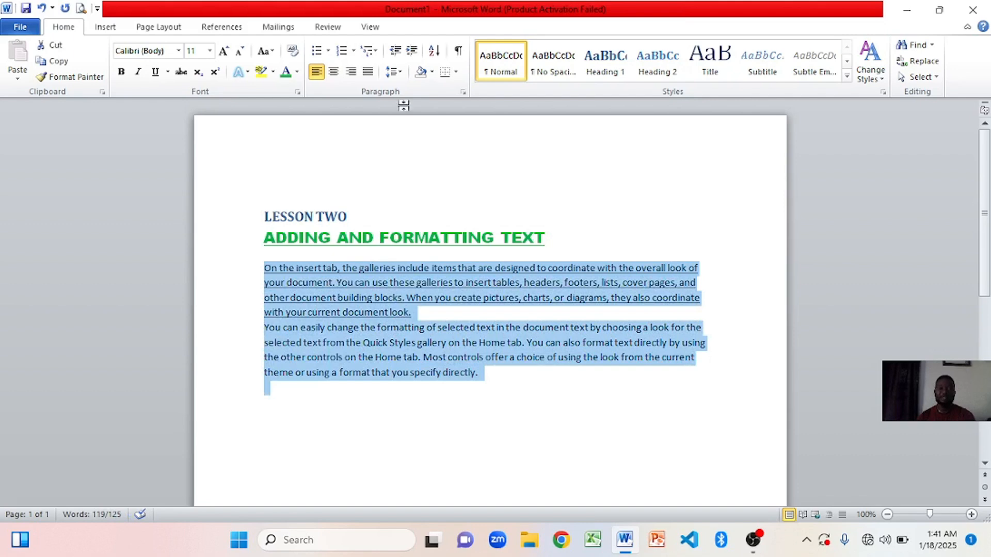
left_click(400, 72)
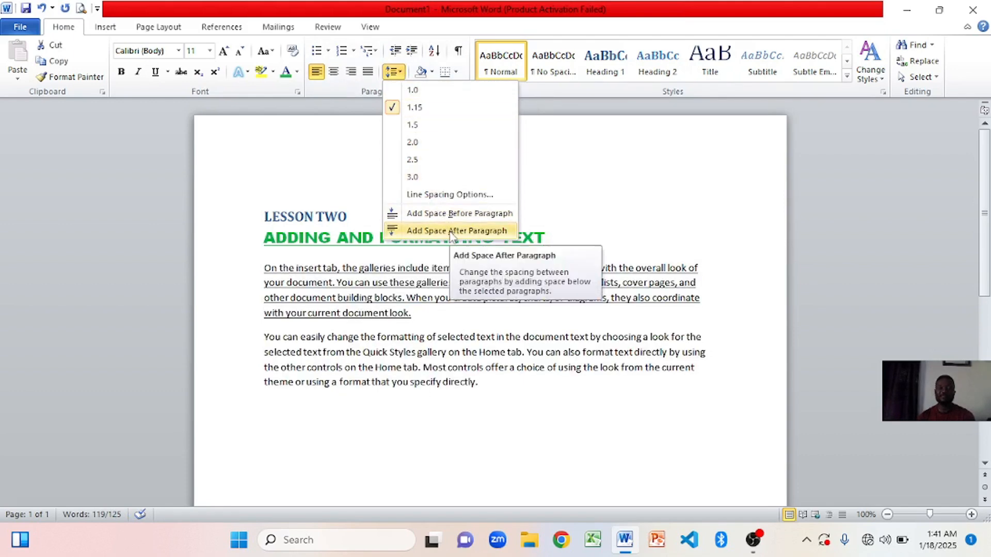
left_click(452, 237)
left_click(508, 410)
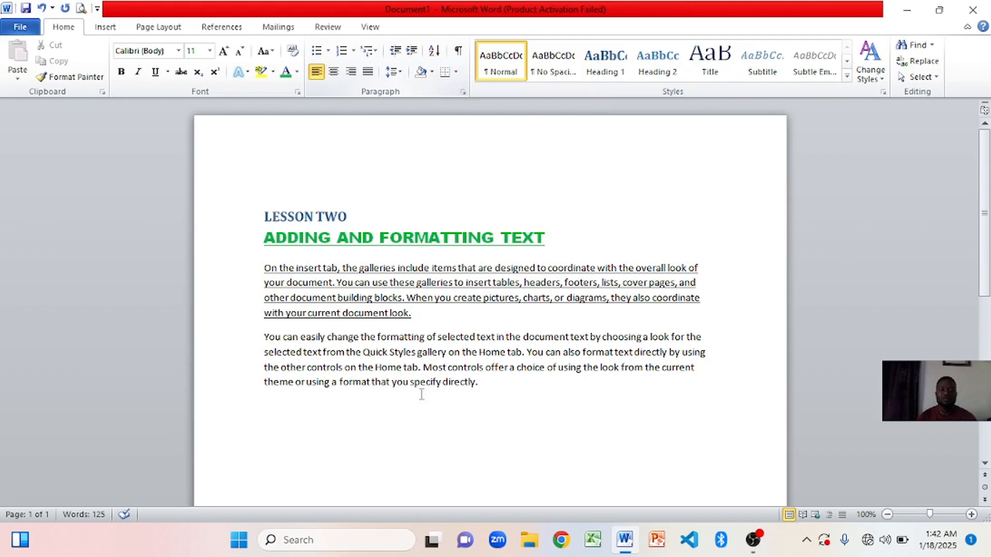
Step: Apply red paragraph shading to the LESSON TWO heading
left_click(264, 216)
left_click_drag(263, 217, 365, 230)
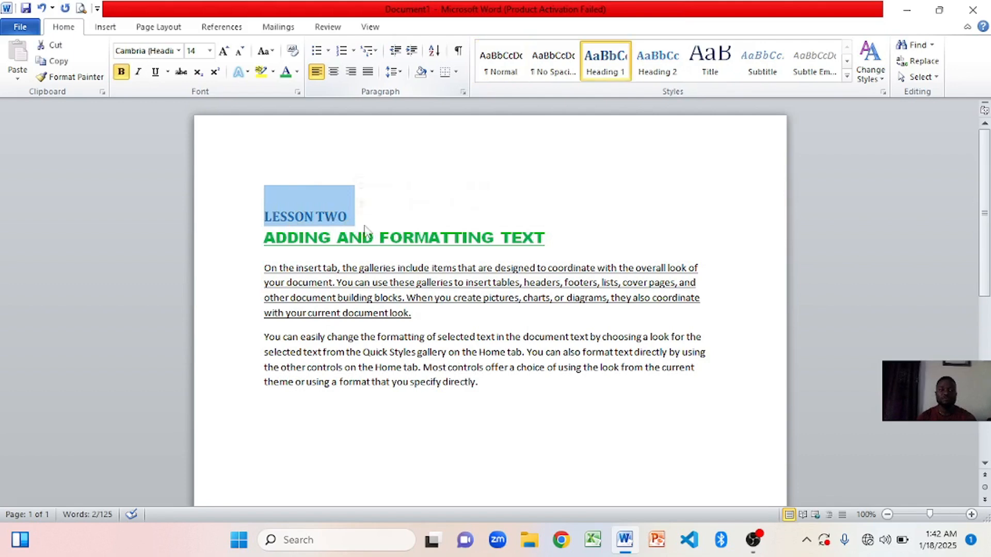
left_click(435, 77)
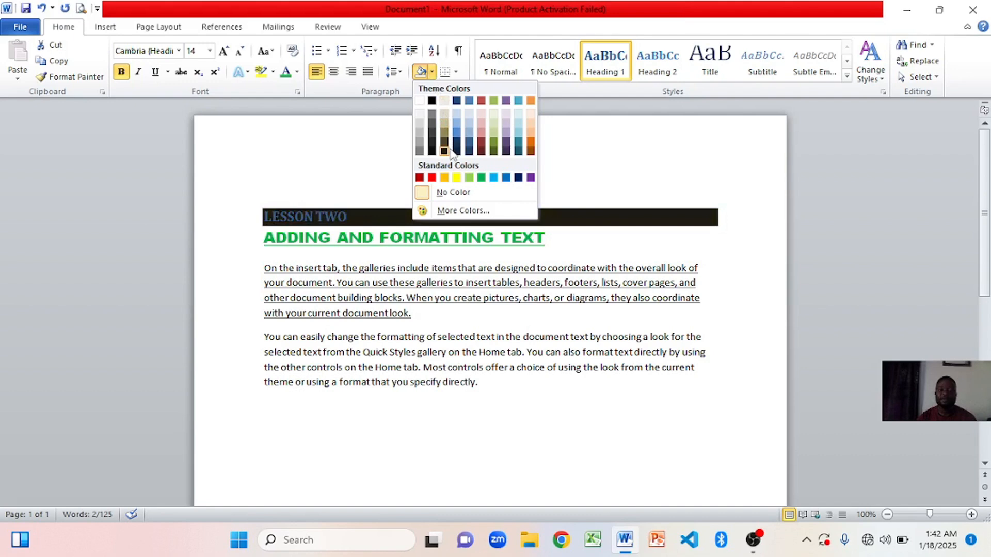
left_click(435, 179)
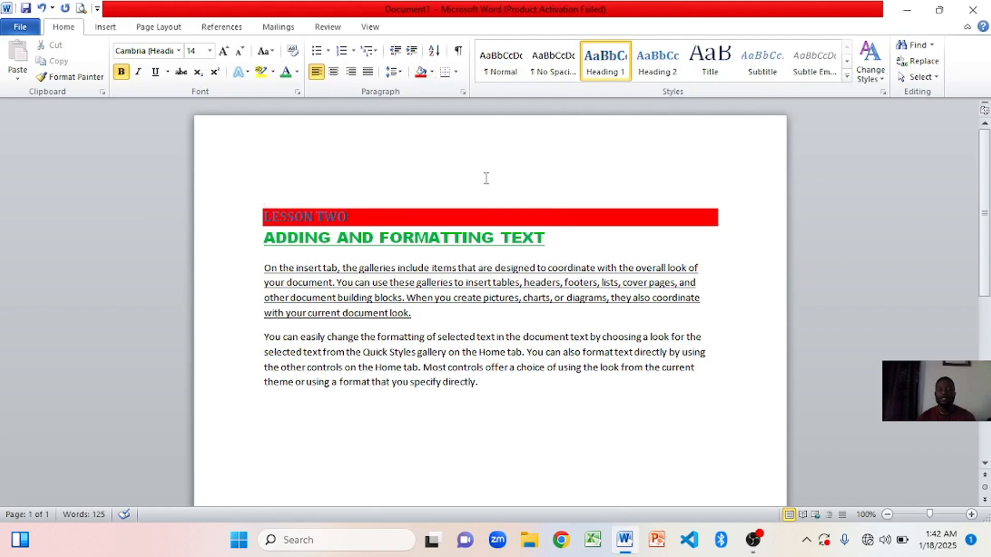
Step: Insert a blank line below and another above the ADDING AND FORMATTING TEXT heading
left_click(547, 236)
key("Return")
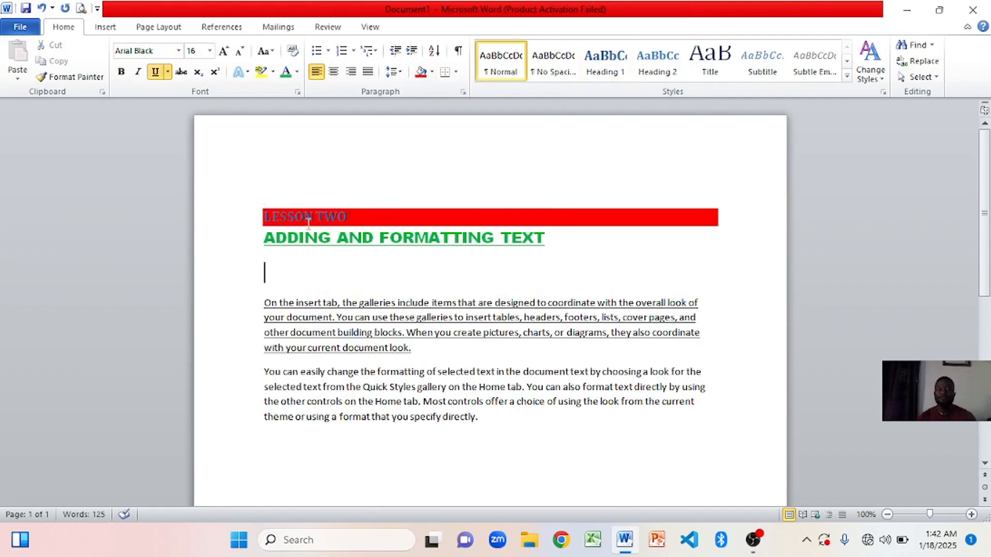
left_click(265, 236)
key("Return")
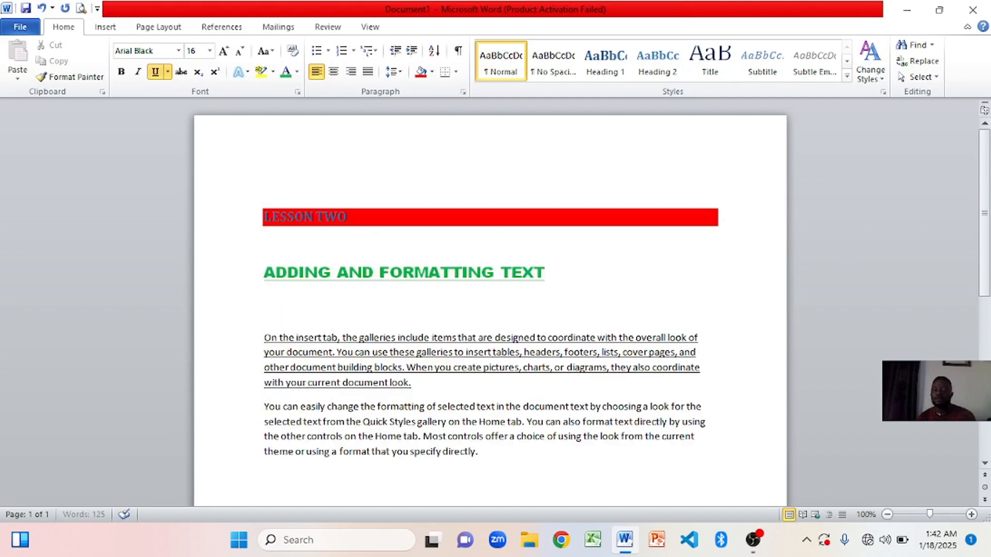
Step: Try All Borders on the LESSON TWO heading and the blank line below it, and remove the borders with No Border
left_click(338, 218)
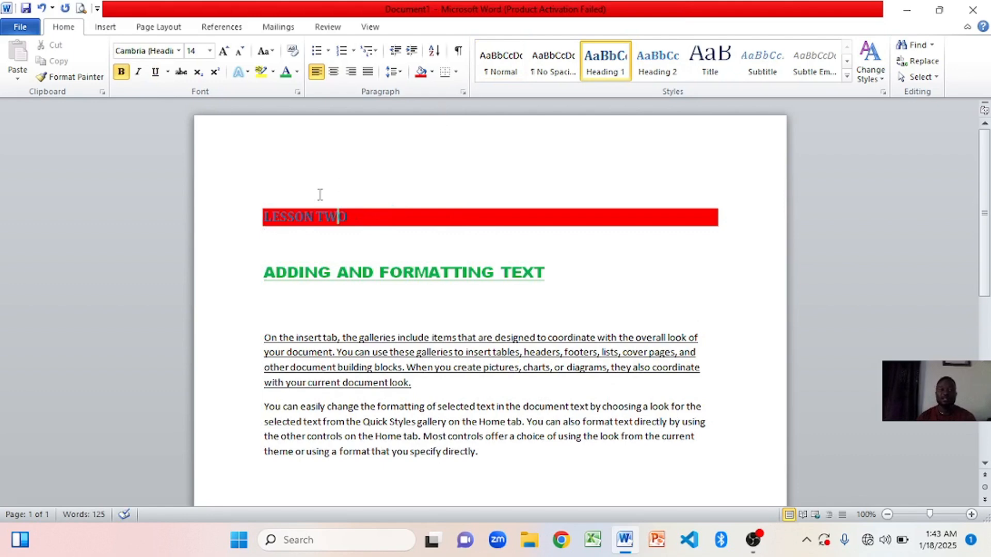
left_click_drag(260, 215, 536, 233)
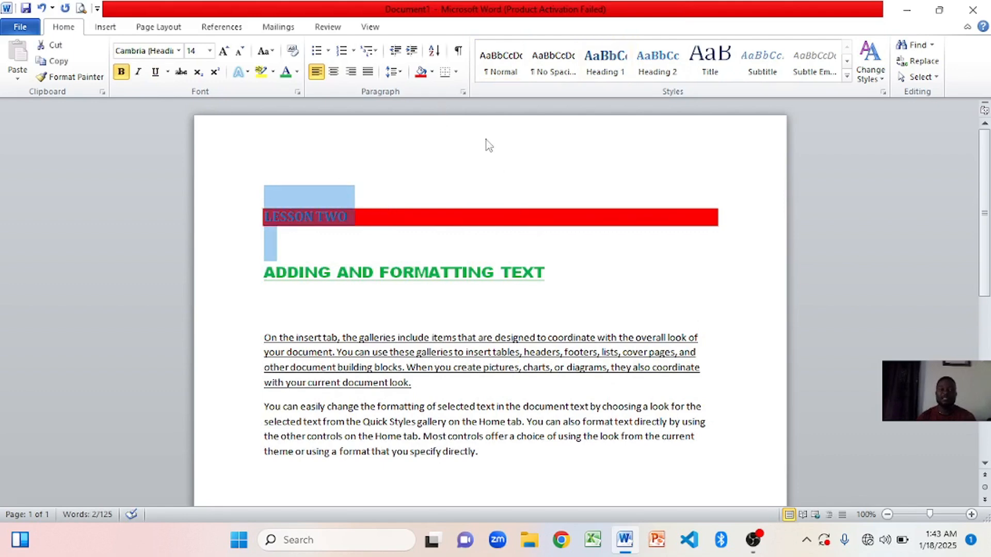
left_click(454, 78)
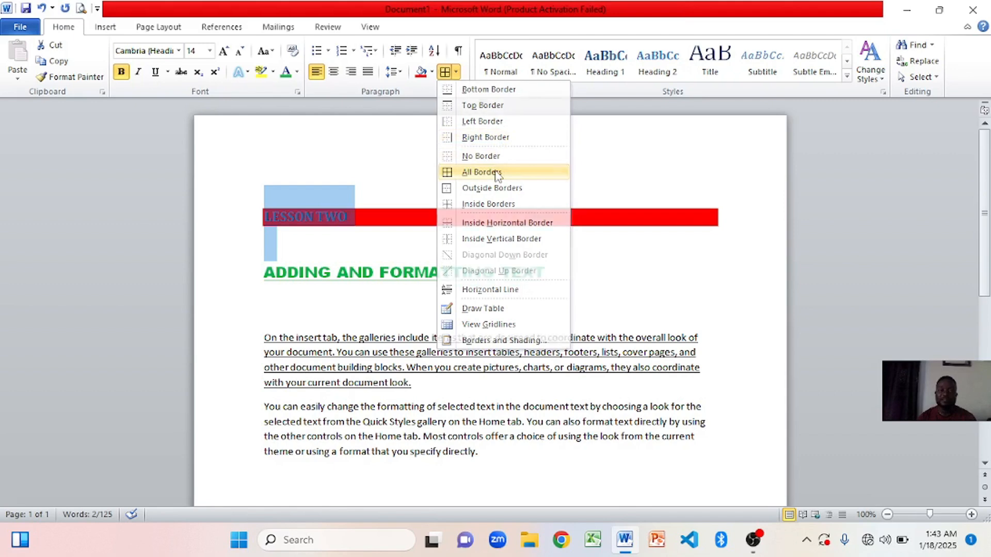
left_click(496, 173)
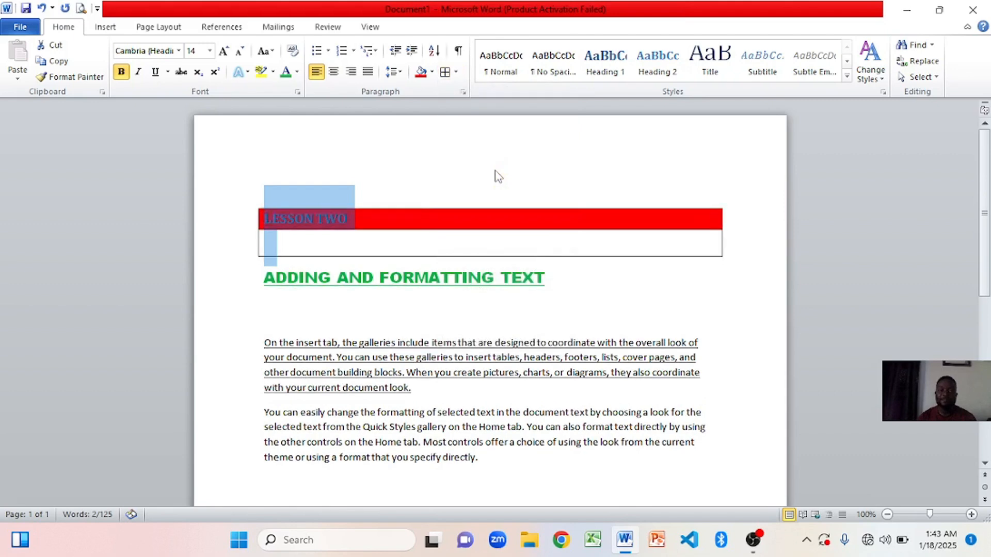
left_click(450, 180)
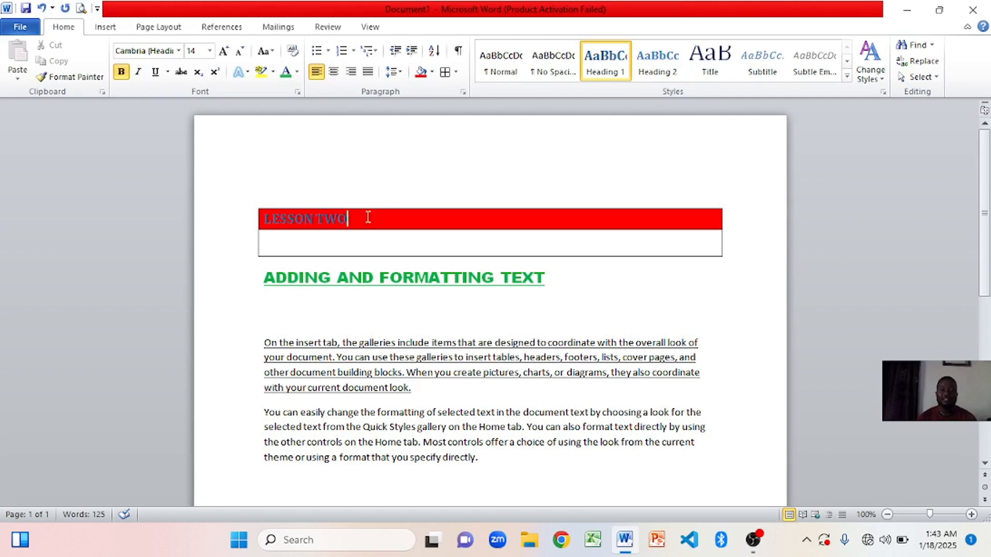
left_click(456, 73)
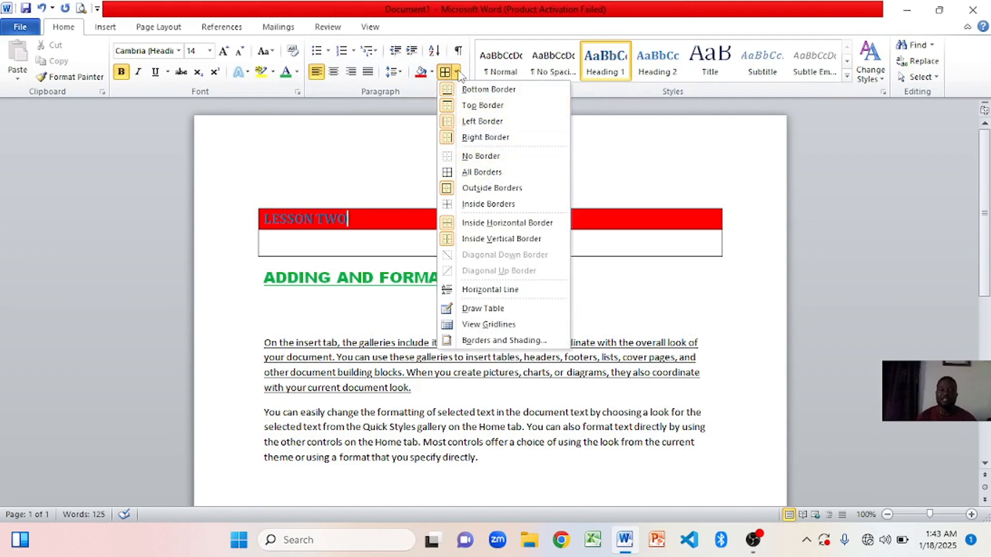
left_click(496, 159)
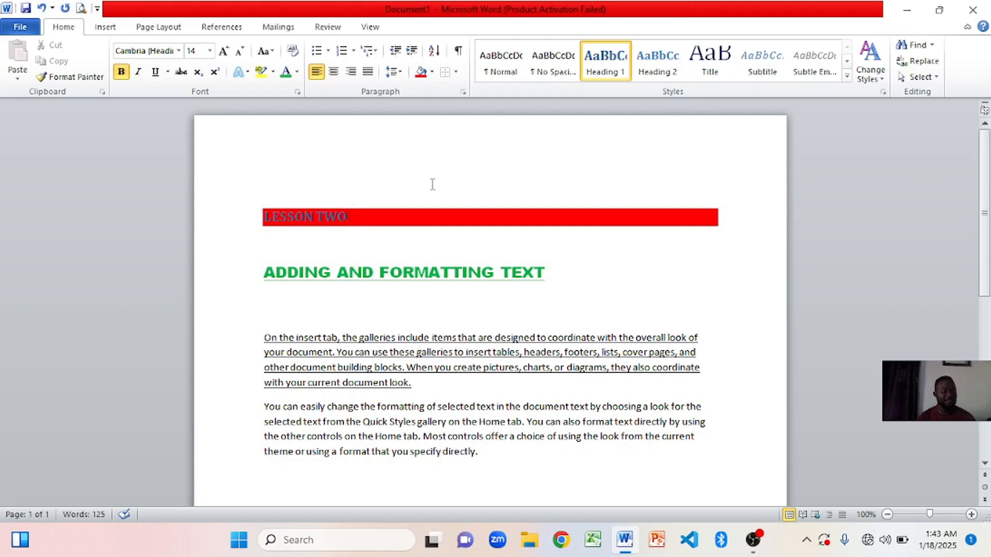
Step: Below the second sample paragraph, leave some blank space and enter the lines "LESSON TWO" and "CREATE AND"
scroll(510, 384, "down", 2)
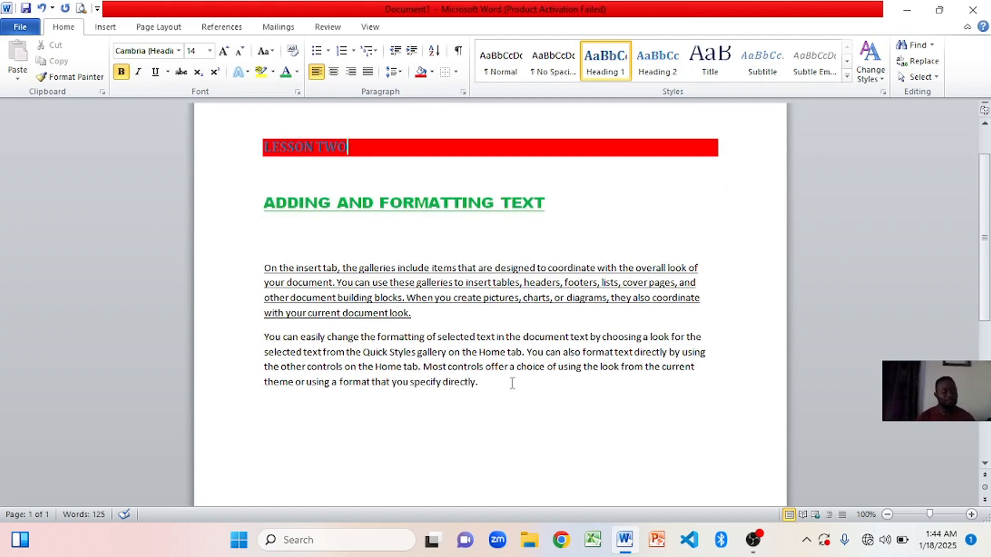
left_click(505, 390)
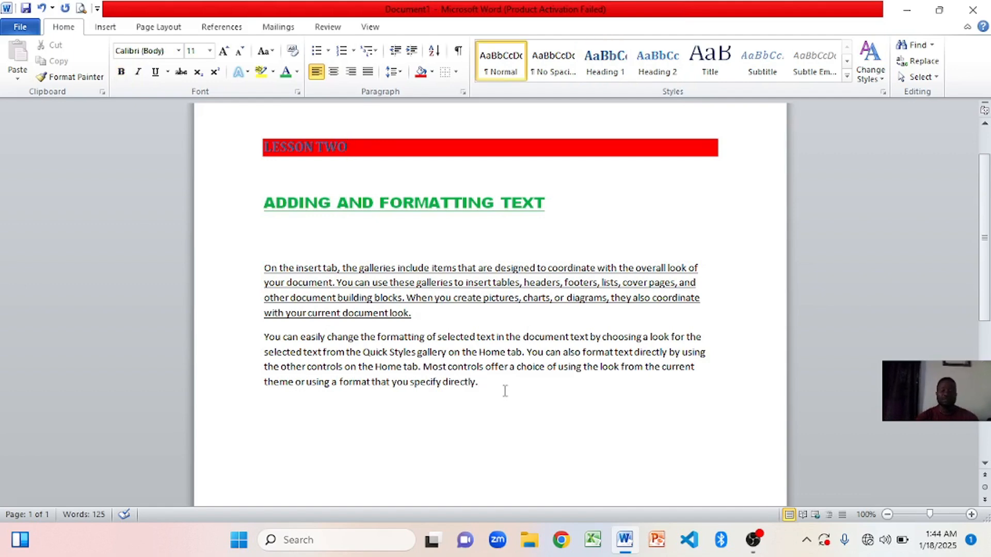
key("Return")
key("Return")
type("I ")
type("LESS")
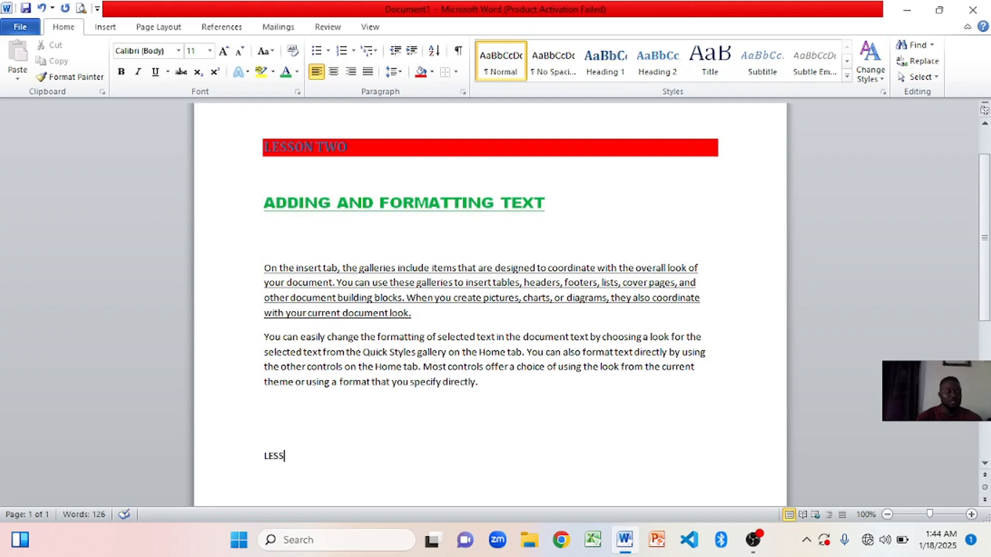
type("ON TWO")
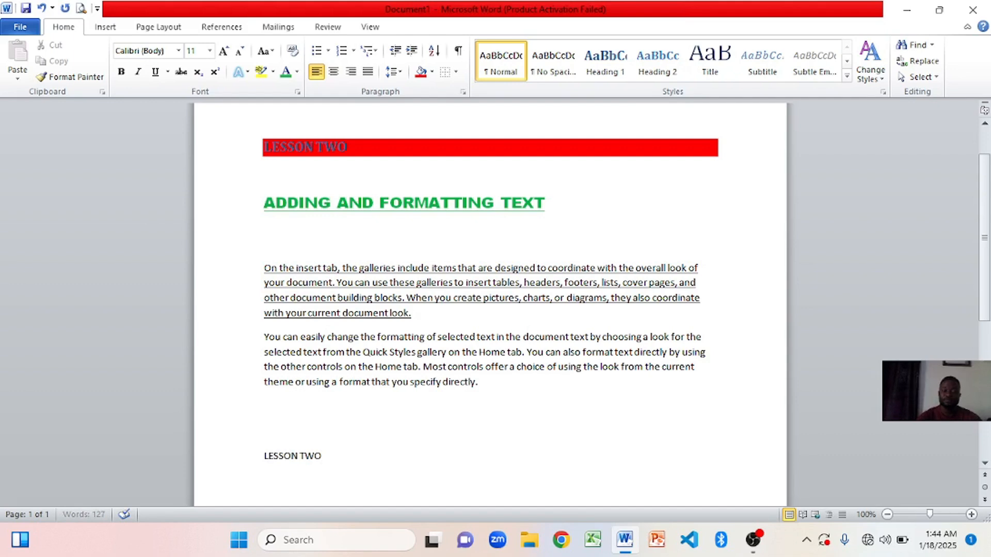
key("Return")
type("CRE")
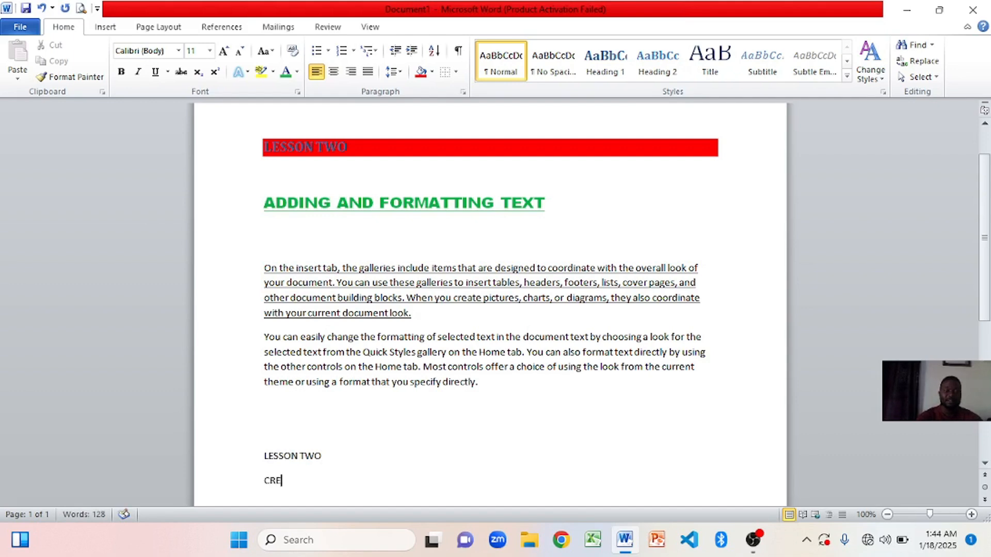
type("ATE")
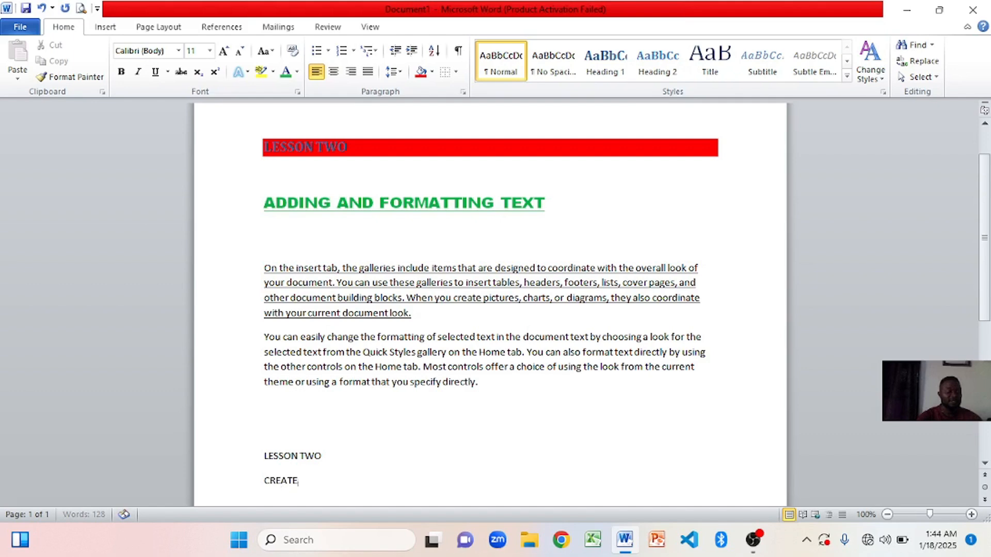
type(" AND")
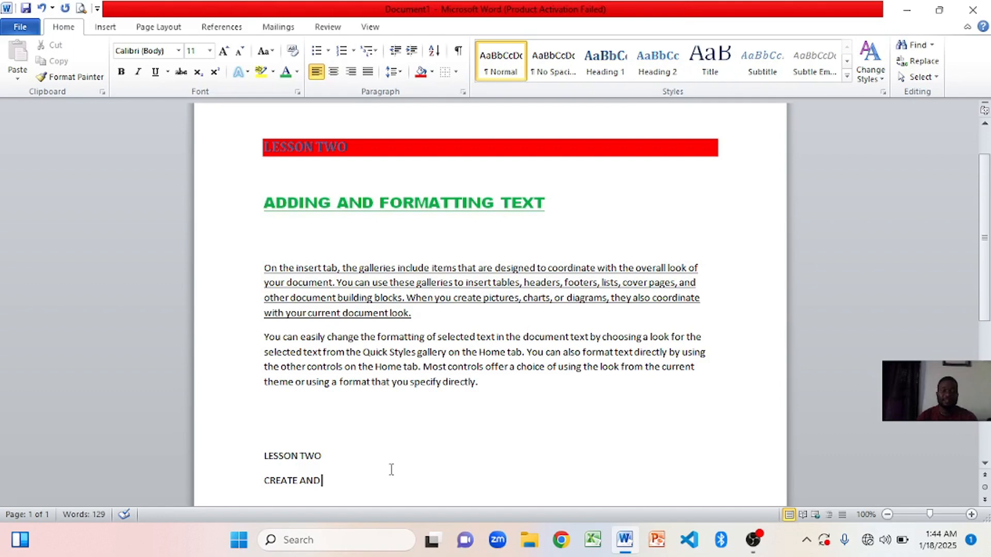
Step: Change the new LESSON TWO line below the sample paragraphs to "LESSON THREE"
left_click(325, 456)
key("BackSpace")
key("BackSpace")
key("BackSpace")
key("BackSpace")
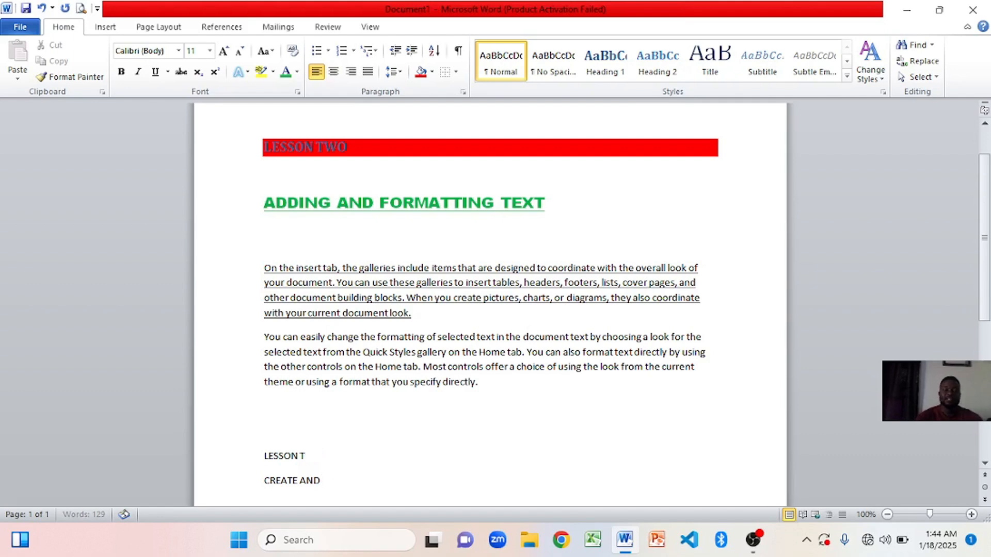
type("THREE")
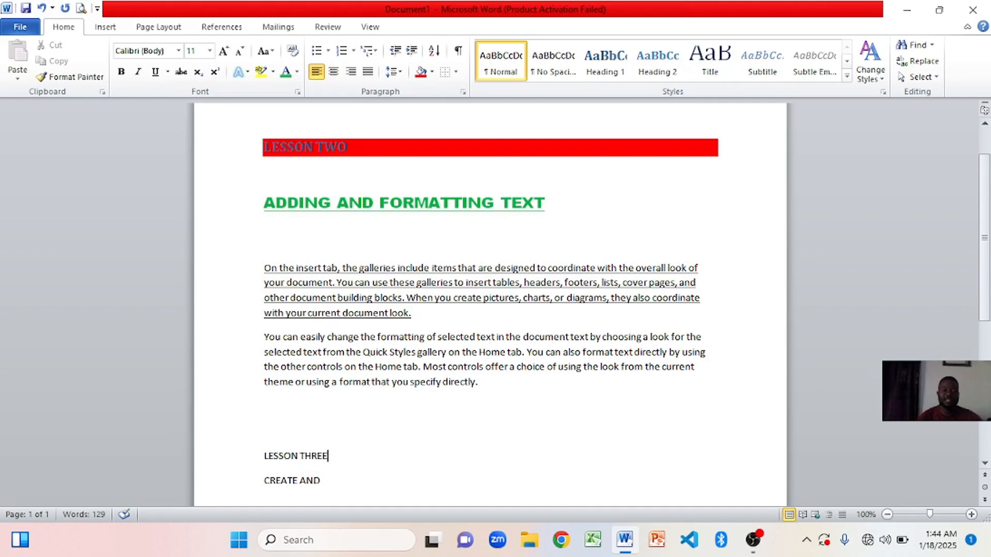
Step: Complete the line under LESSON THREE so that it reads "CREATE AND MANAGE LIST"
left_click(324, 480)
type("MANAGE")
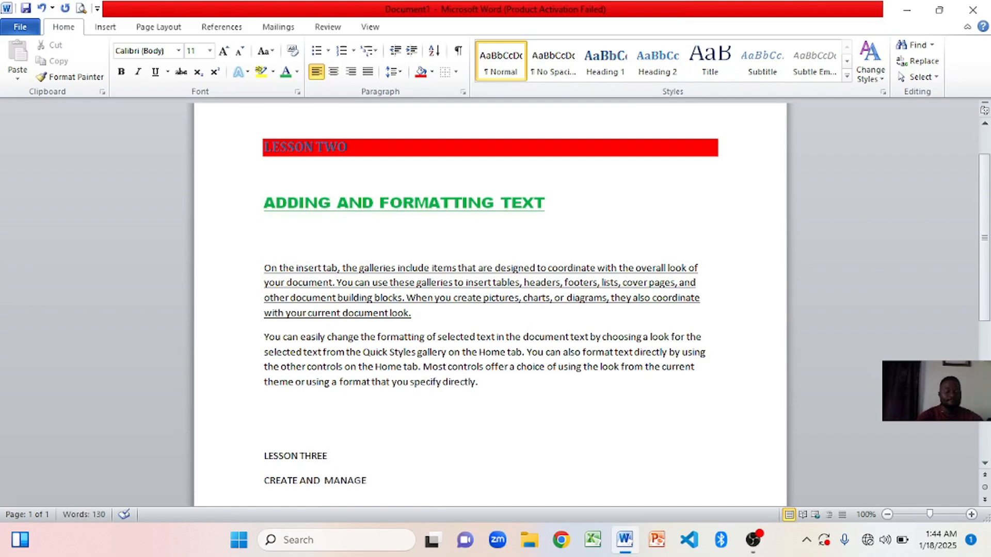
type(" LIST")
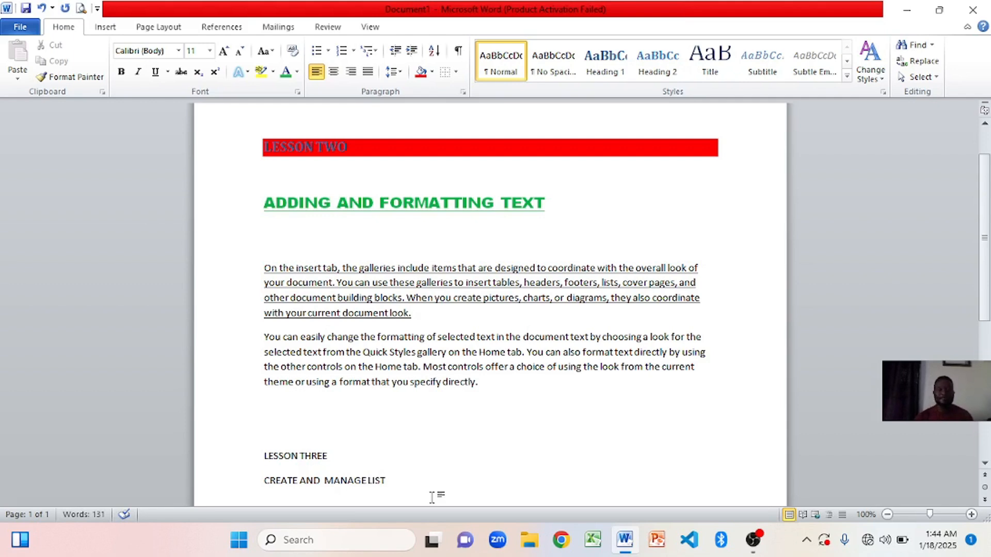
scroll(658, 439, "down", 3)
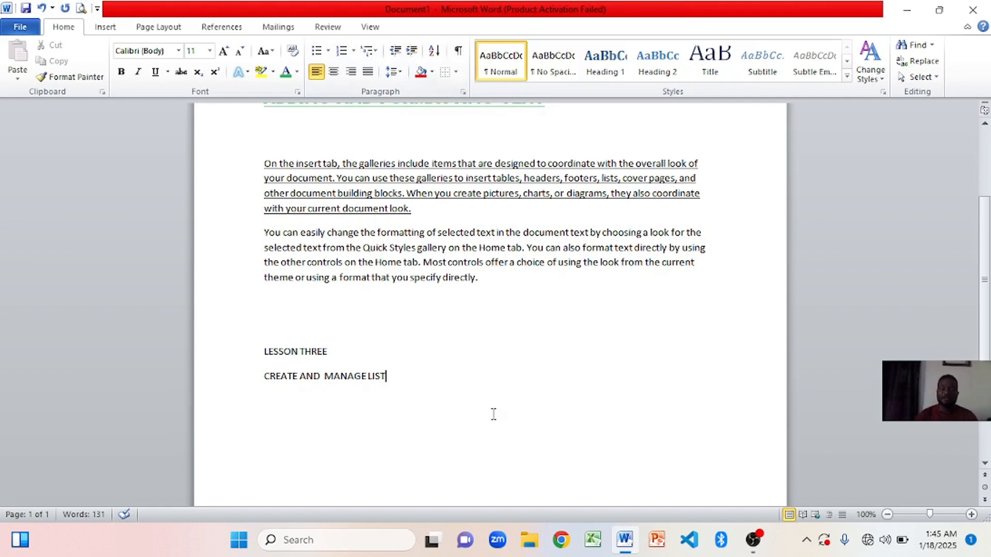
Step: Add the line "Adding the bullet before the text" beneath the CREATE AND MANAGE LIST line
key("Return")
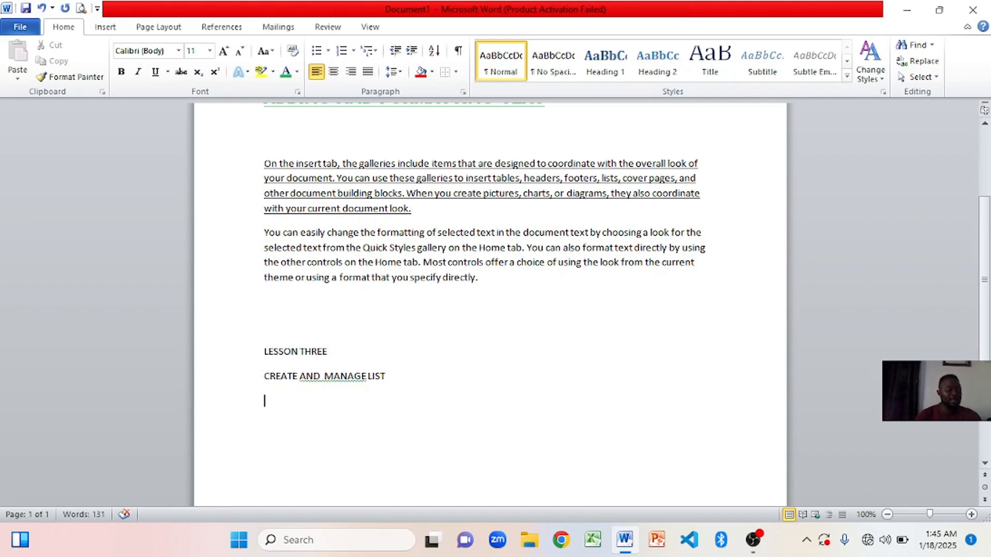
type("ad")
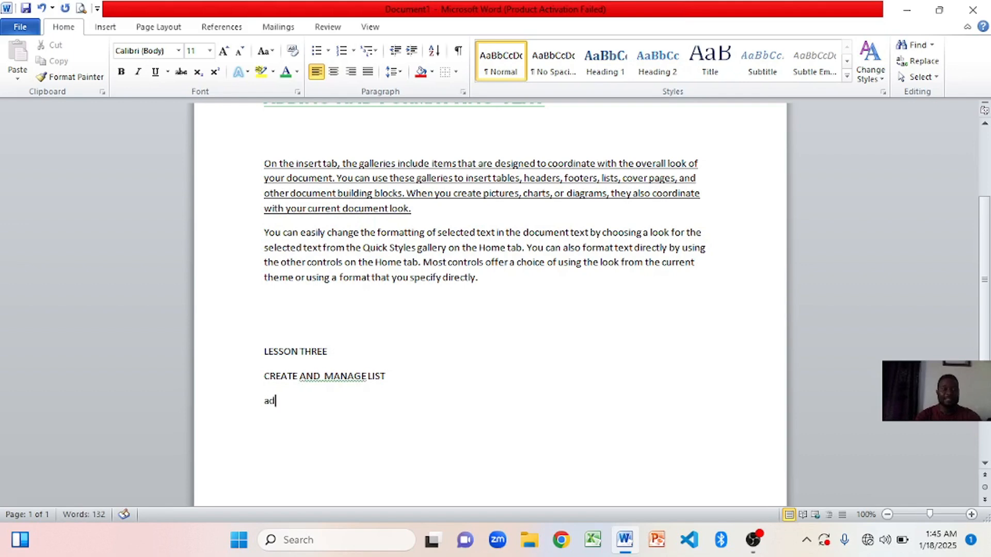
key("BackSpace")
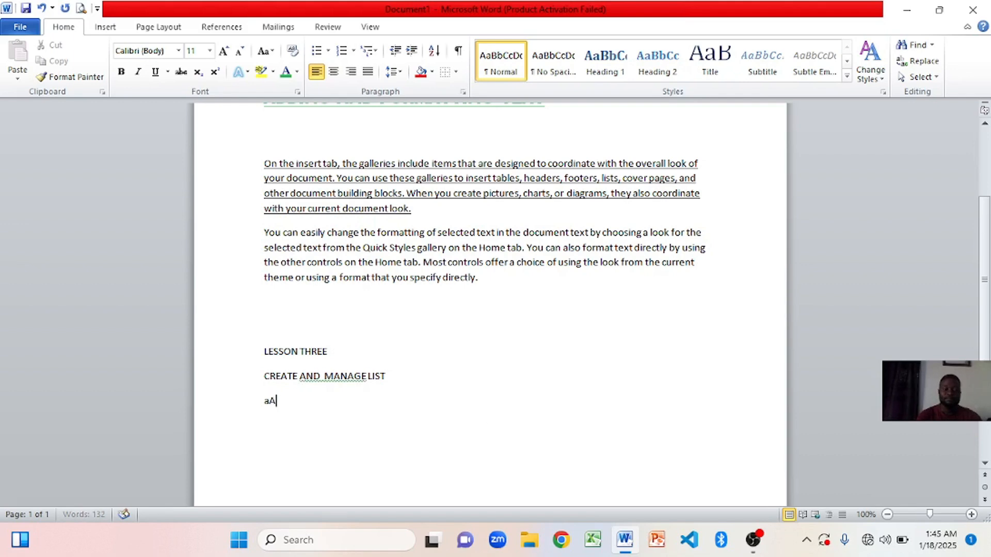
key("BackSpace")
type("Add")
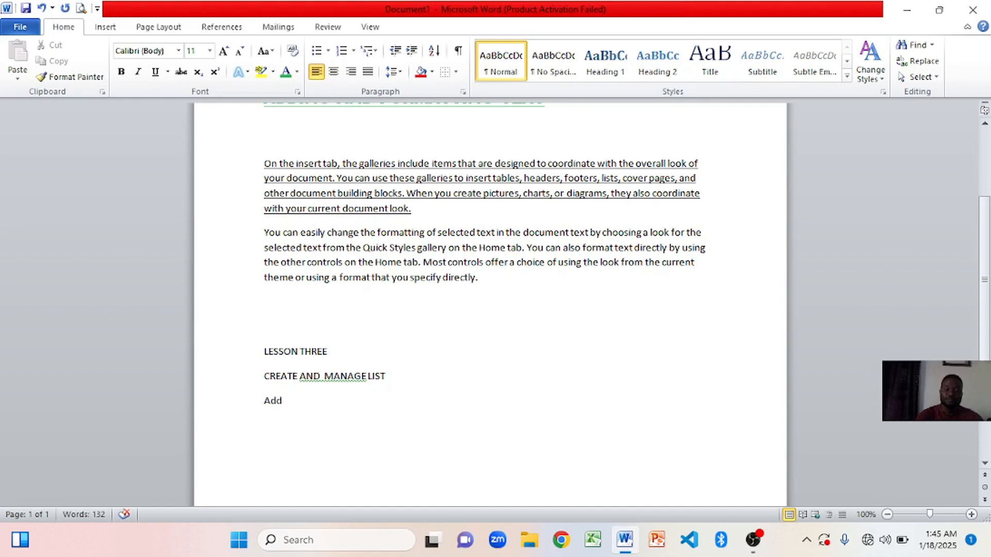
type("ing the bullet ")
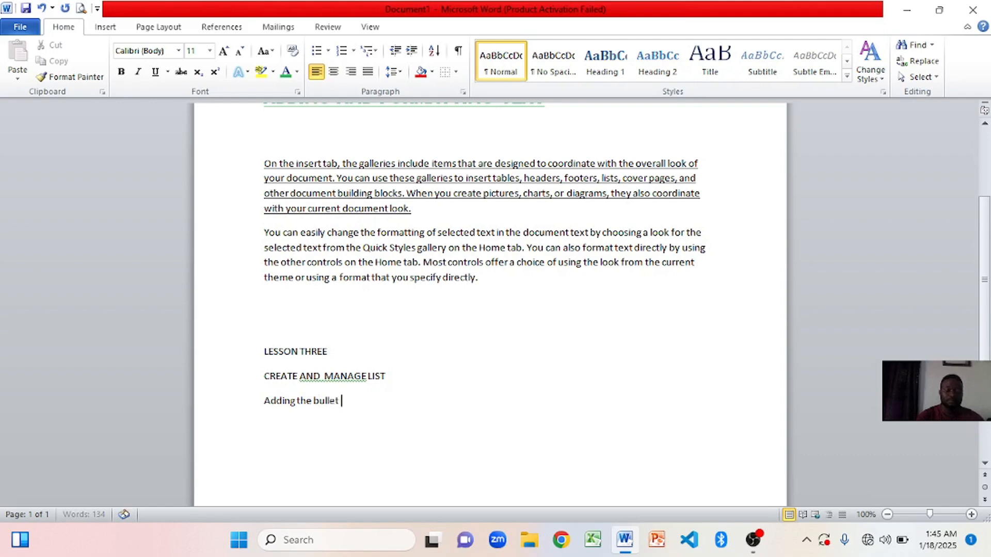
type("before")
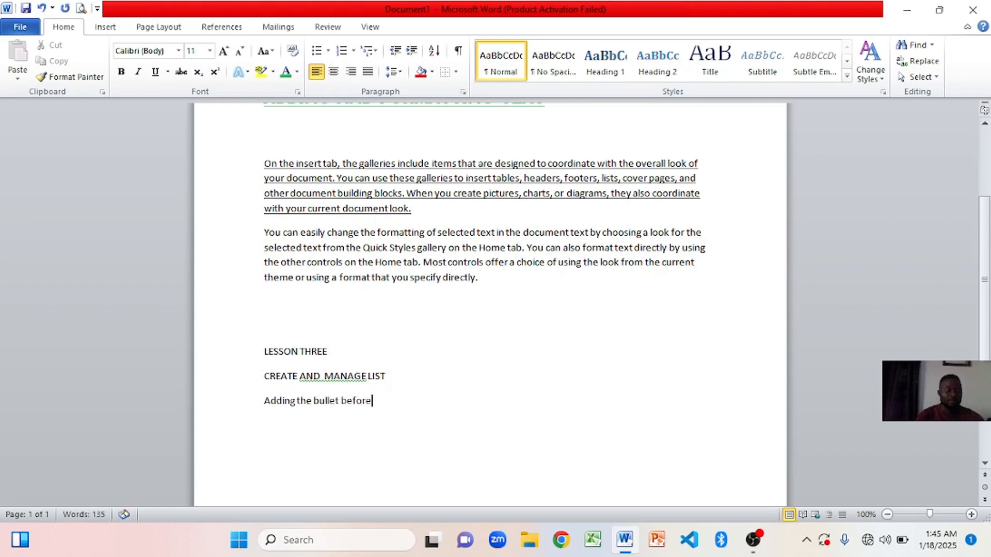
type(" th")
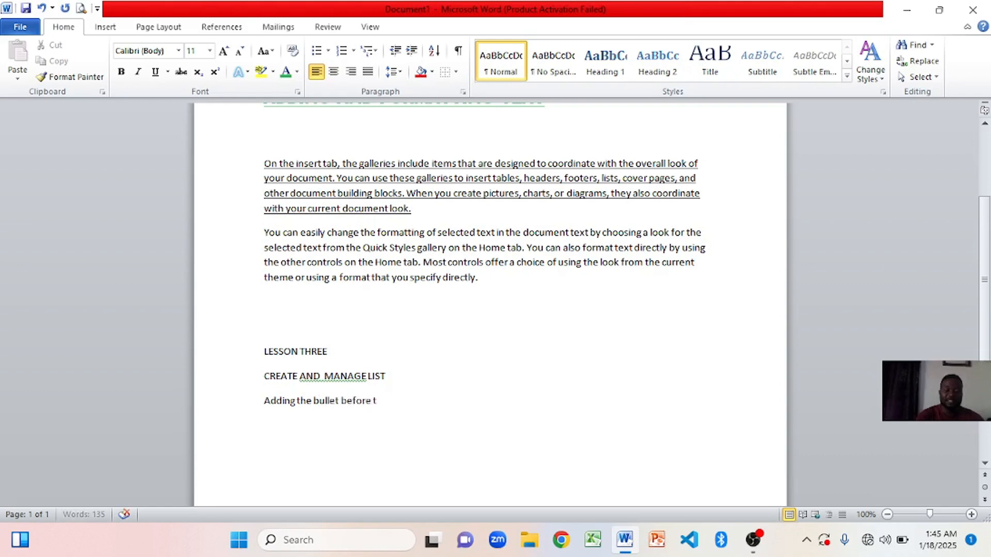
type("e text")
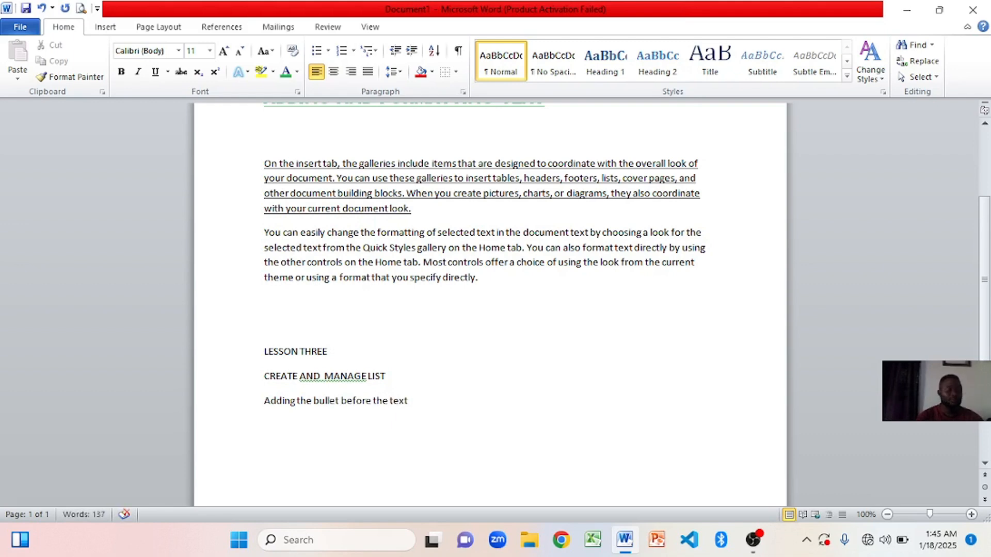
Step: Enter "Adding the text before the bullet" as a new line below "Adding the bullet before the text"
key("Return")
type("addi")
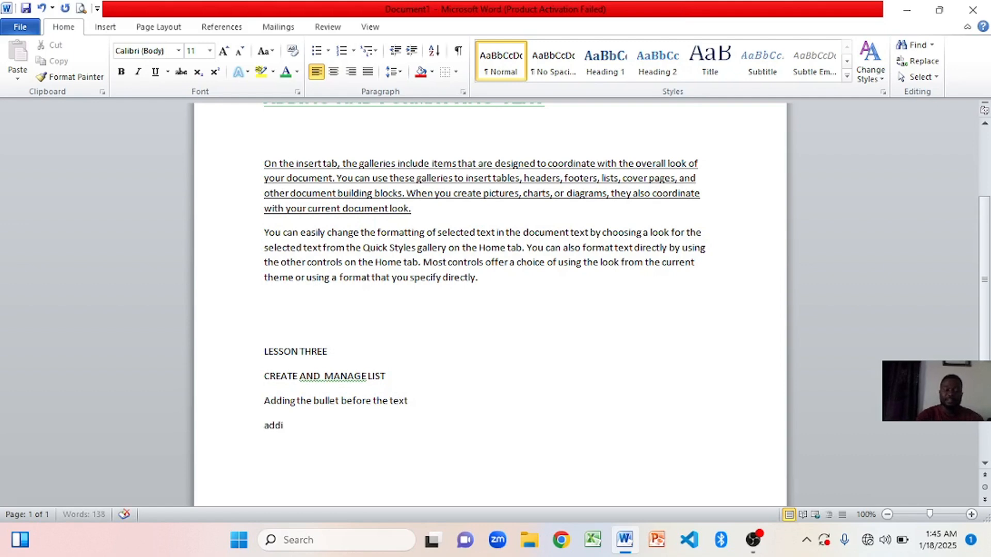
type("ng th")
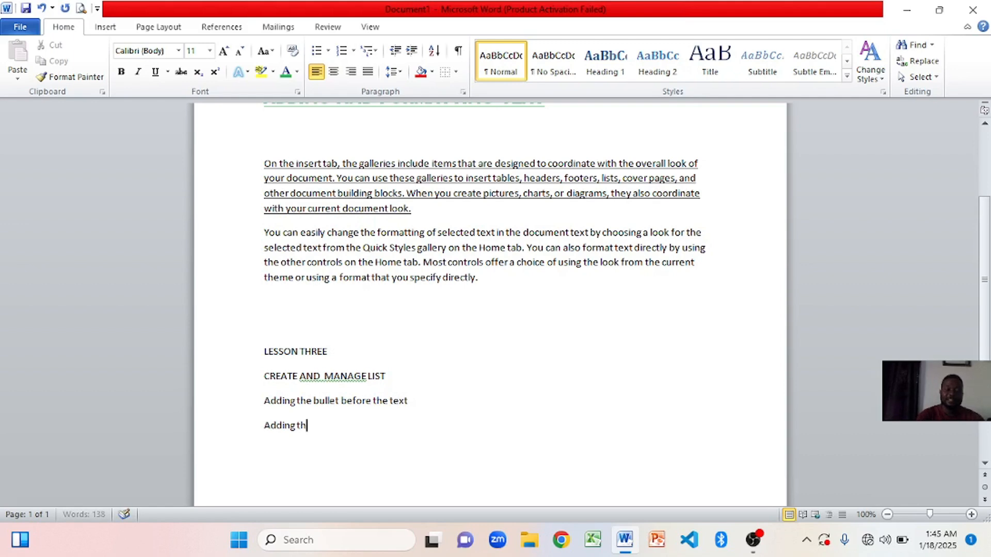
type("e text")
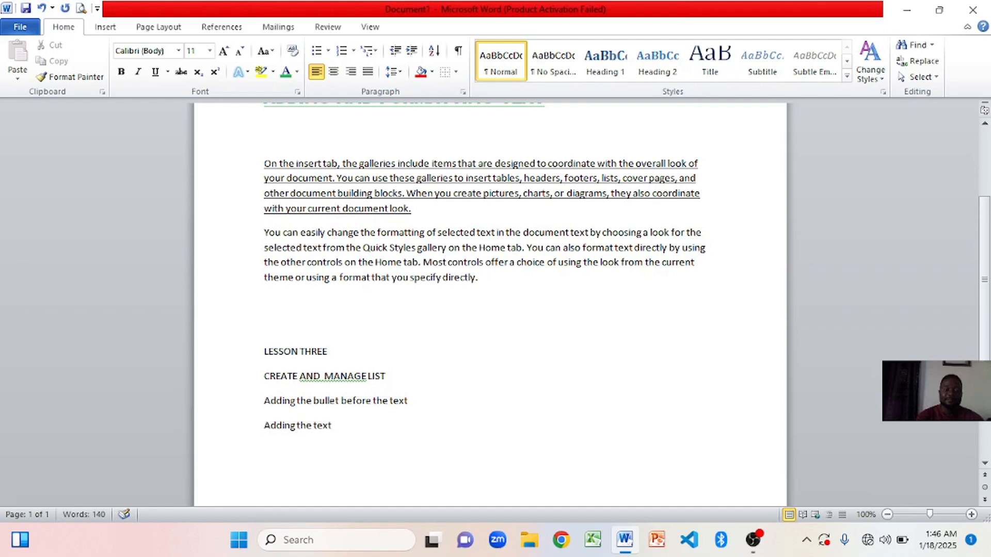
type(" be")
type("f")
type("ore")
type(" the ")
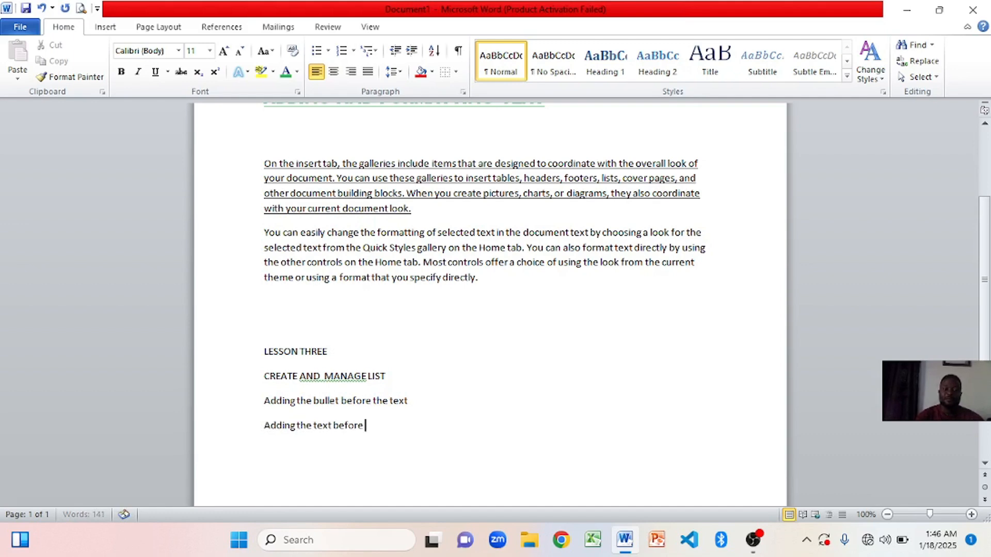
type("butt")
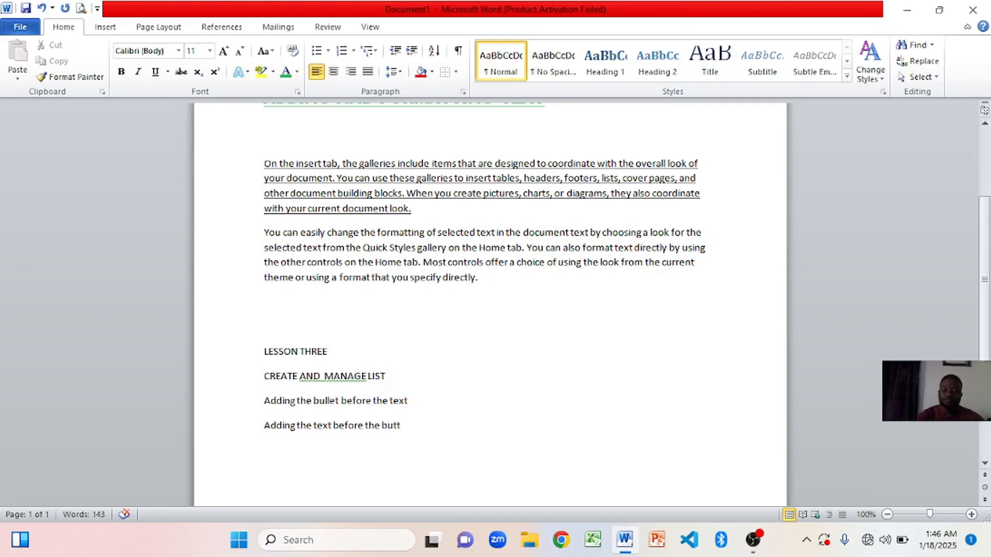
key("Return")
key("BackSpace")
key("BackSpace")
key("BackSpace")
key("BackSpace")
key("BackSpace")
type("llet")
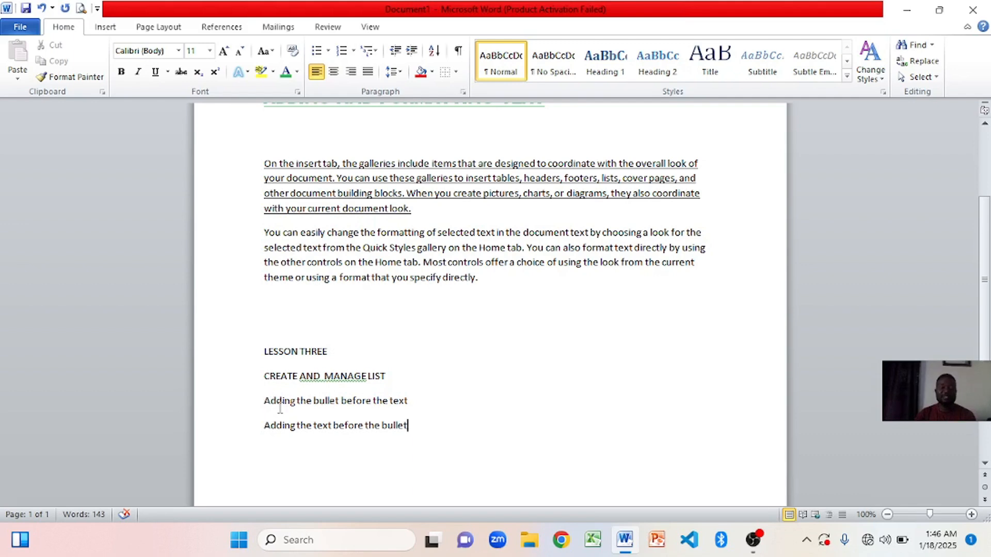
Step: Apply the check mark bullet to both "Adding the…" lines under CREATE AND MANAGE LIST
left_click(265, 402)
left_click(328, 51)
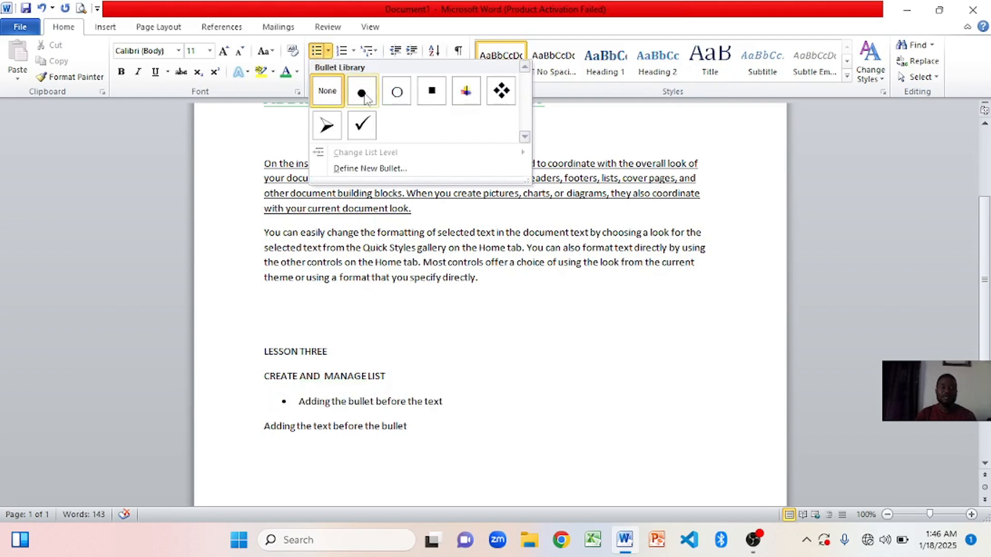
left_click(357, 128)
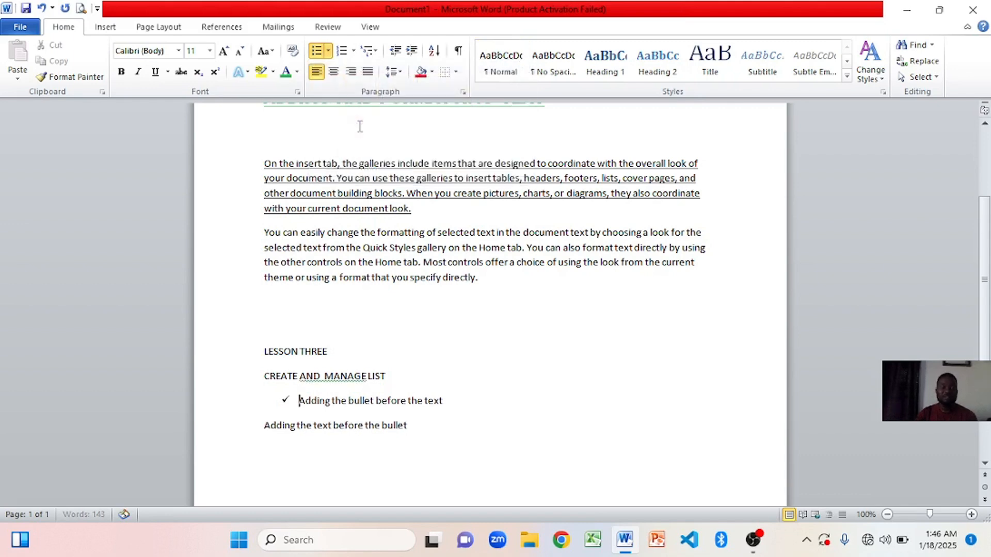
left_click(262, 424)
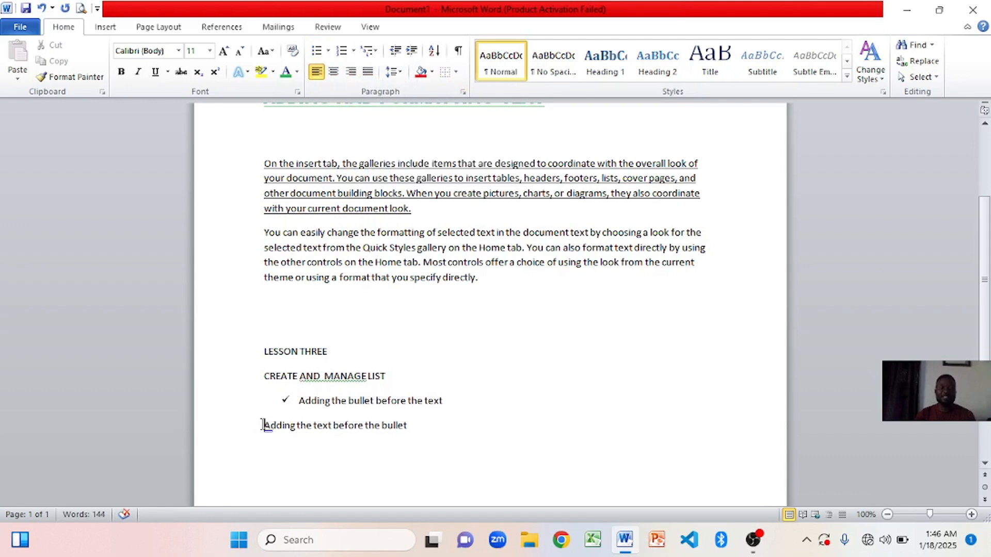
left_click(328, 53)
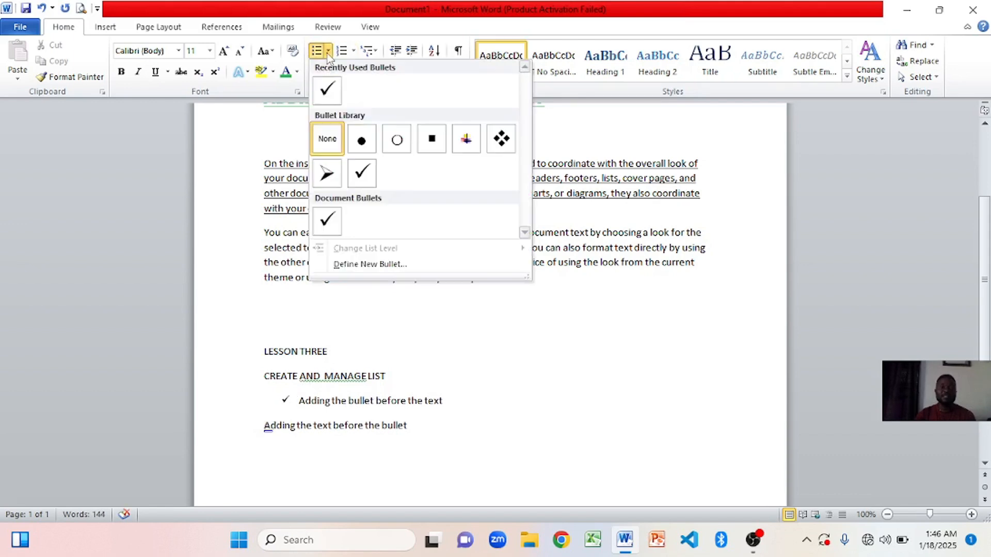
left_click(332, 95)
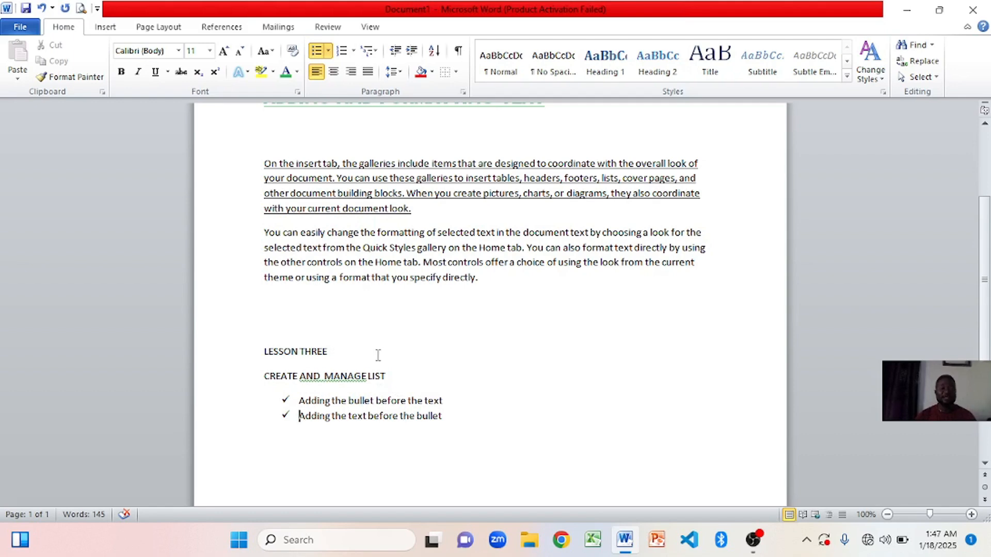
Step: End the check mark list after its second item and leave a blank line below it
left_click(453, 423)
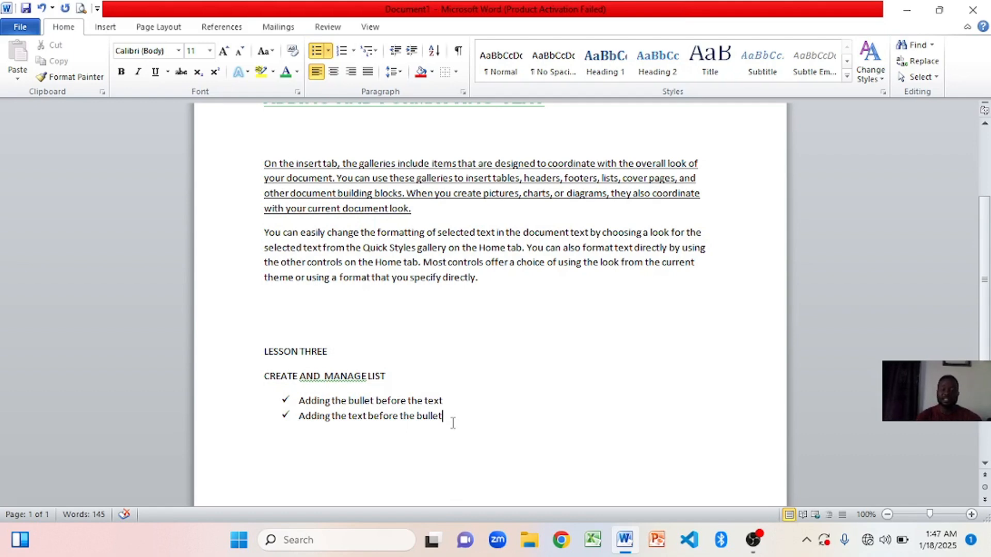
key("Return")
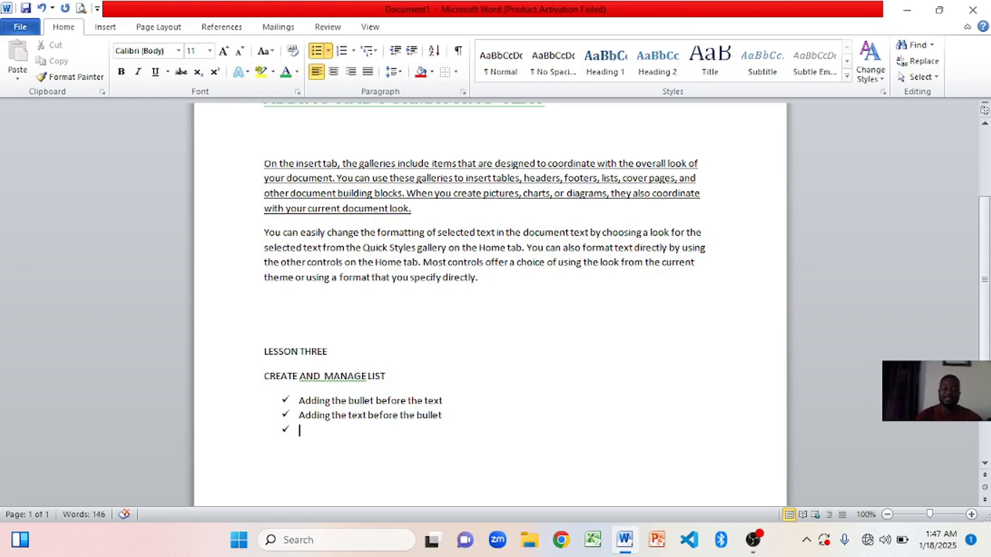
key("Return")
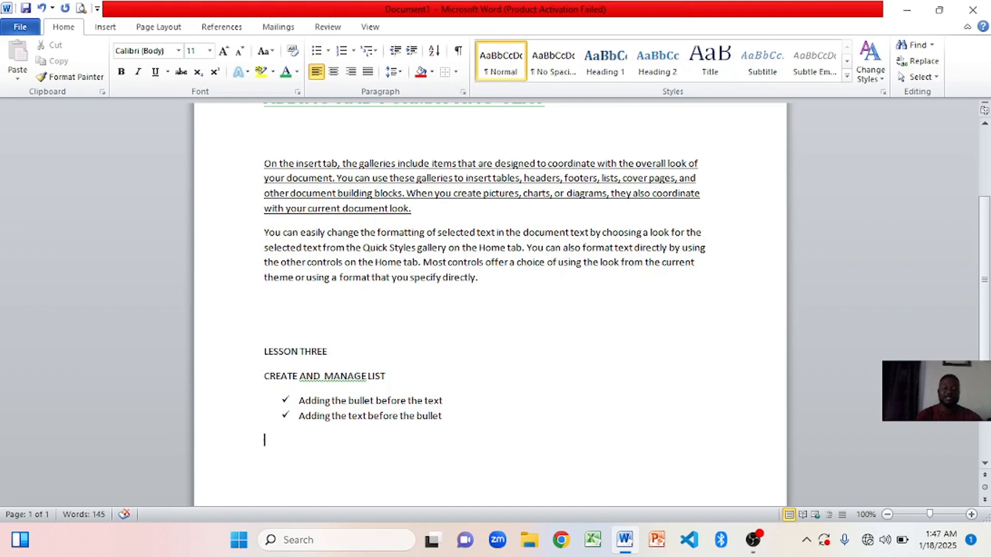
key("Return")
key("Return")
key("BackSpace")
Step: Start a numbered list below the blank line with "Shopping list:" as item 1
type("1. ")
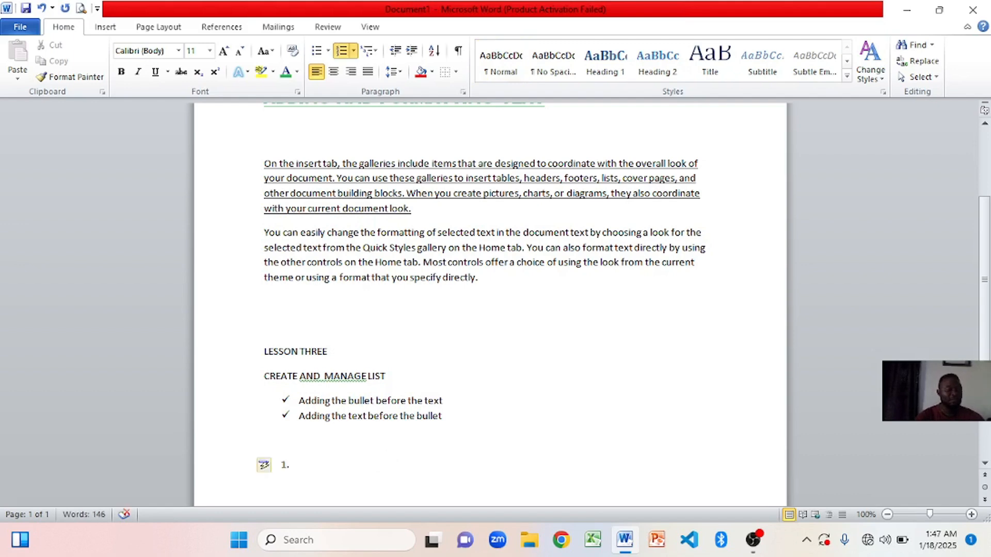
type("shopp")
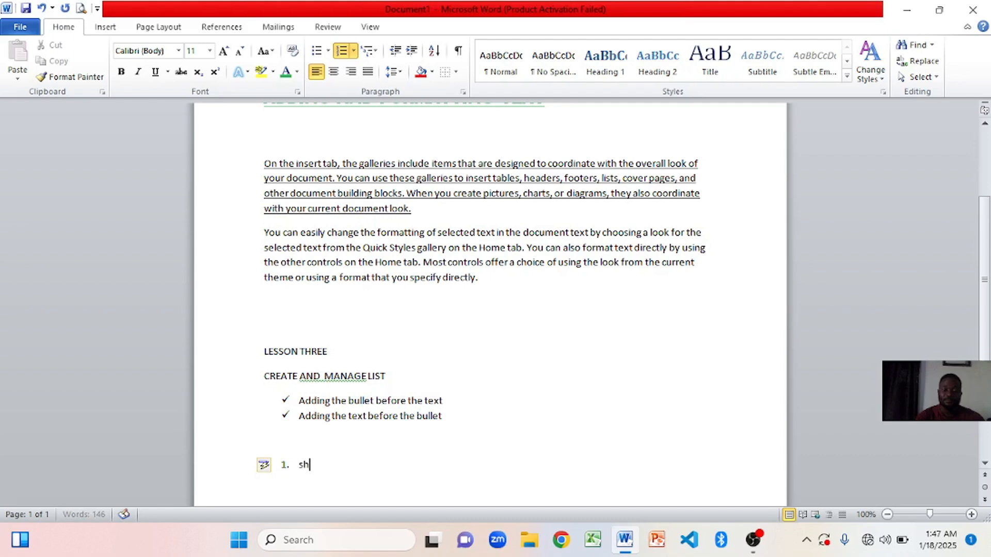
type("ing list")
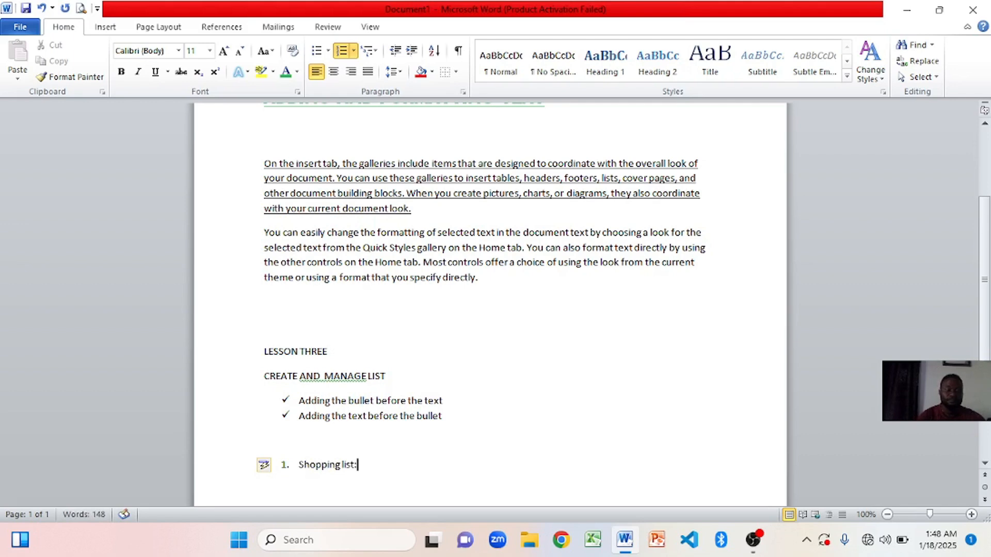
type(":")
key("Return")
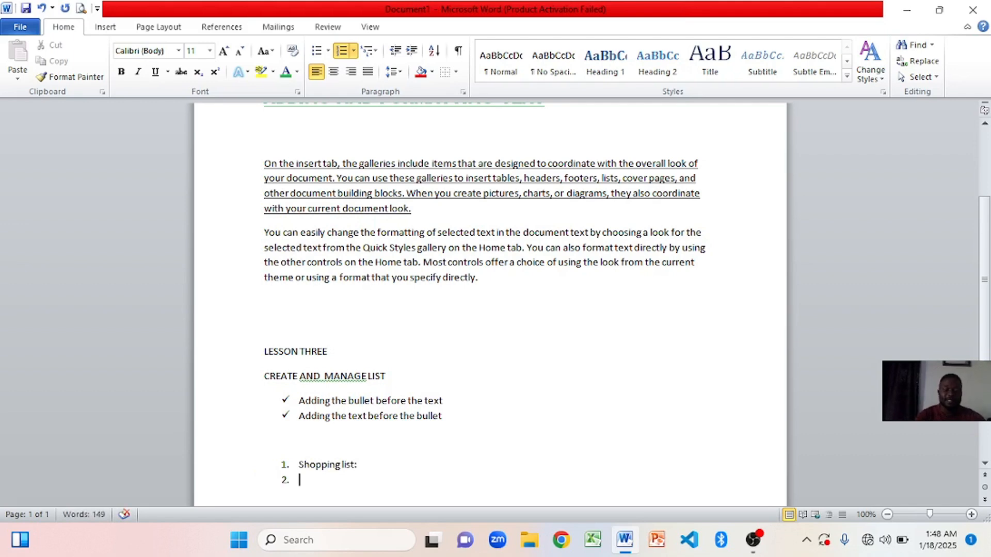
Step: Add "Break fast" as the second item of the numbered list, with an empty third item below it
type("bread")
key("Return")
left_click(363, 479)
key("BackSpace")
key("BackSpace")
key("BackSpace")
key("BackSpace")
key("BackSpace")
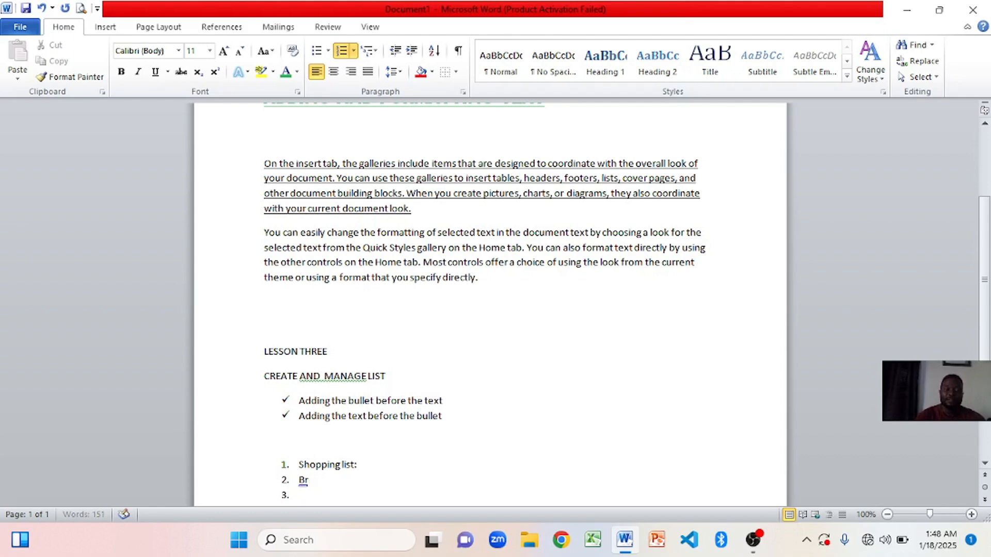
type("break fast")
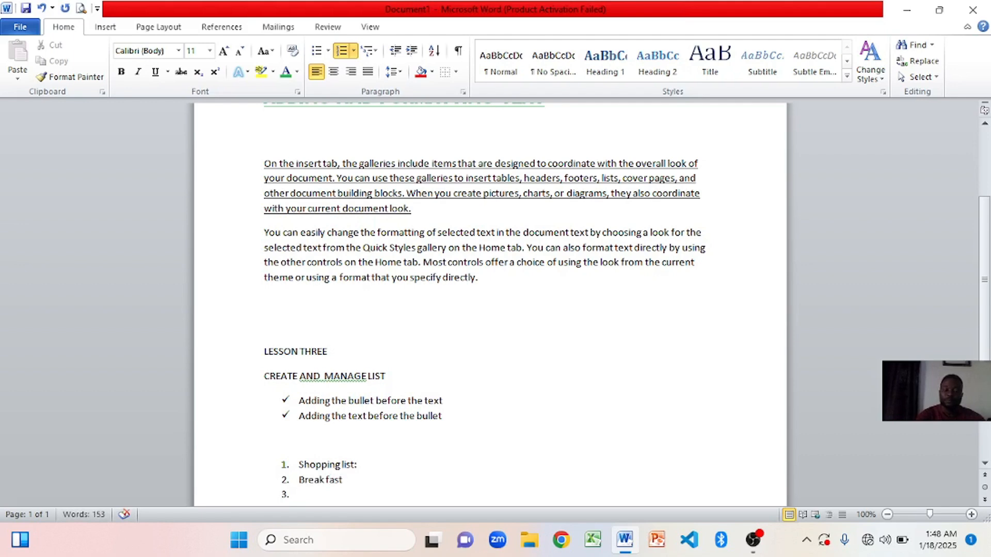
Step: Fill items 3 to 5 of the numbered list with "Bread", "Egg" and "Orange juice"
type("bread")
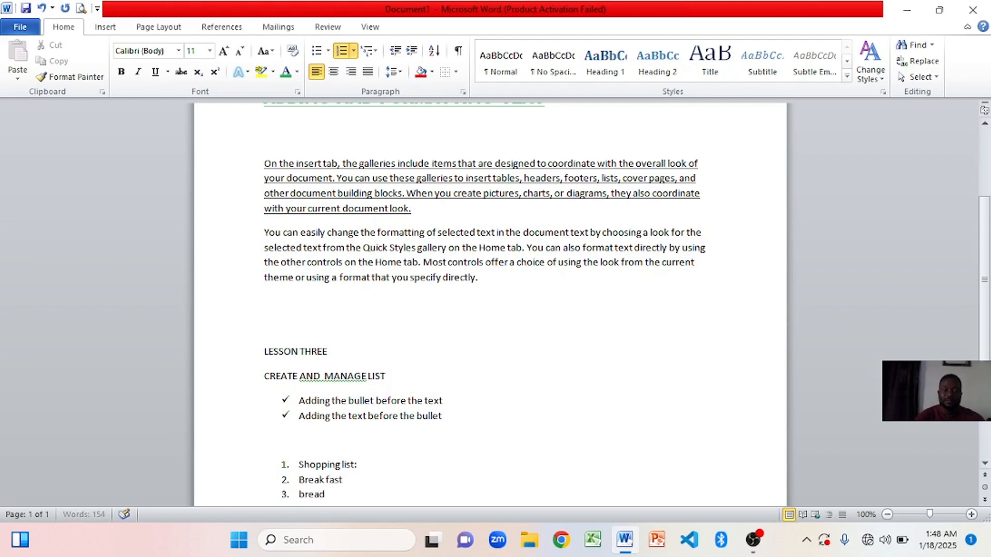
key("Return")
key("Return")
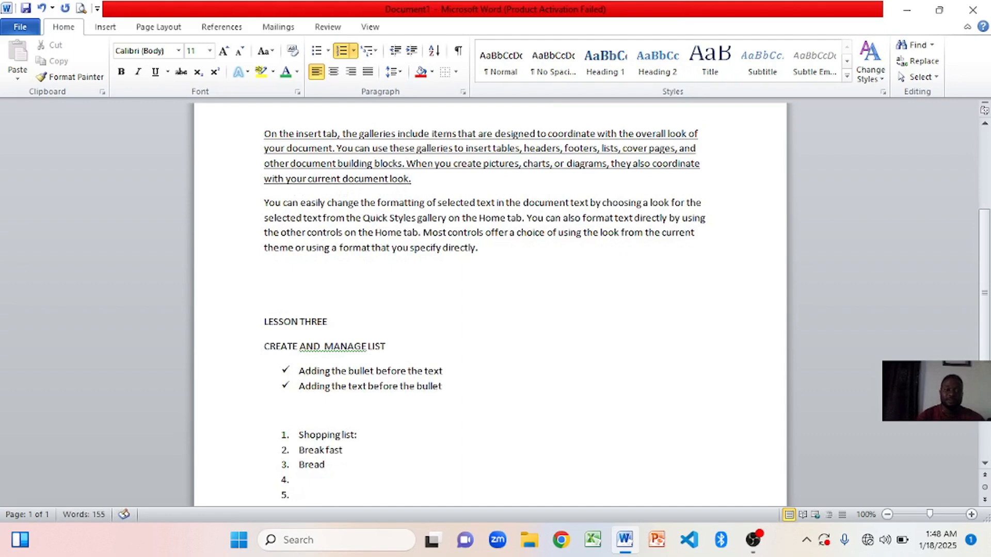
scroll(412, 446, "down", 2)
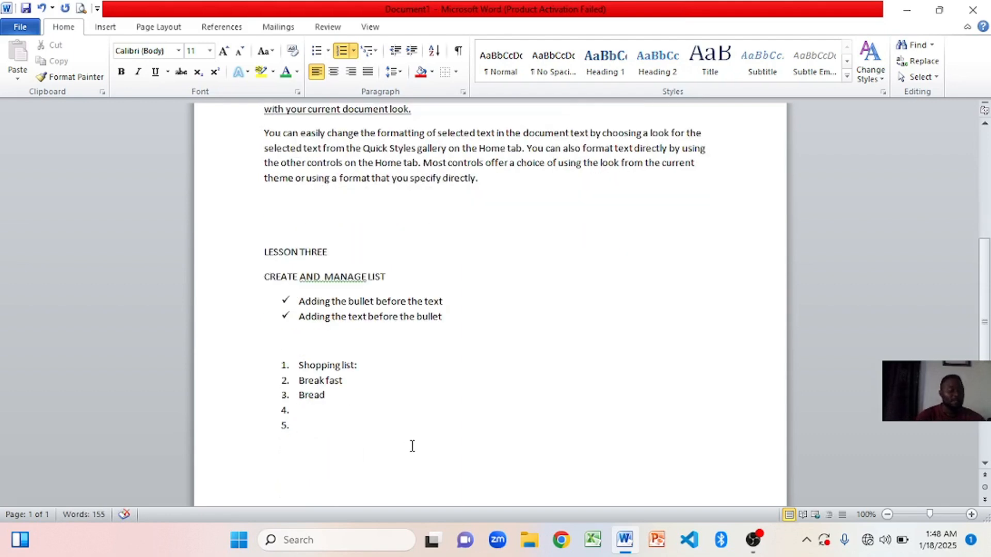
type("egg")
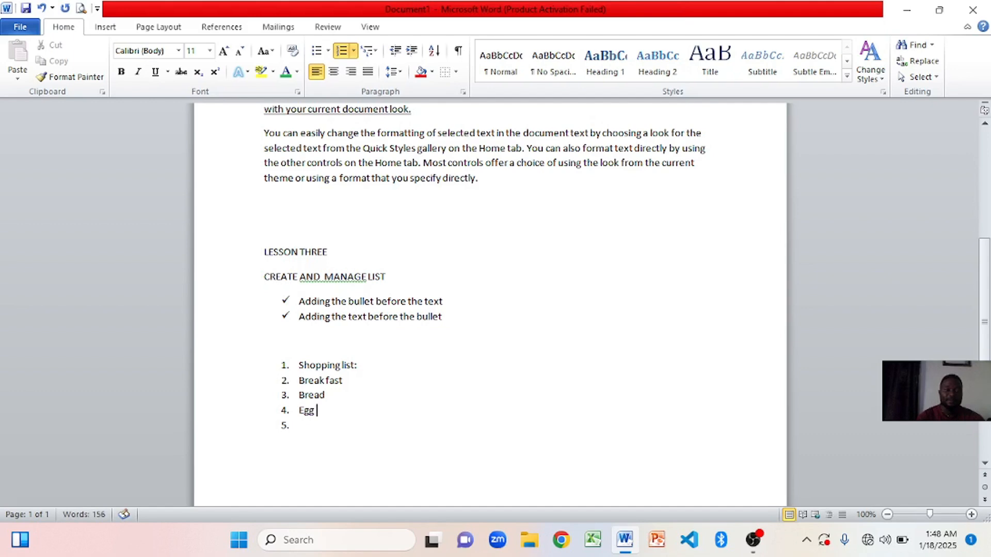
left_click(302, 426)
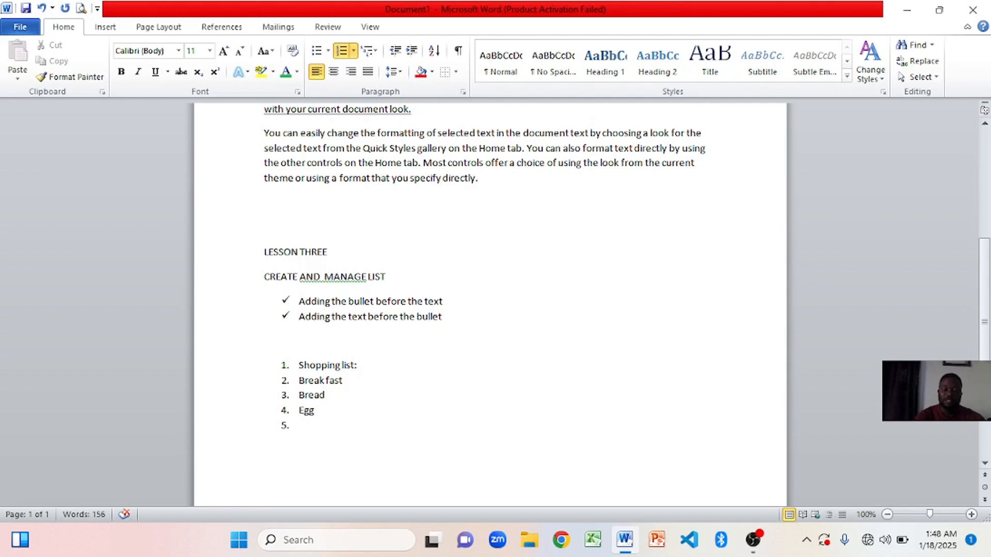
type("orange juic")
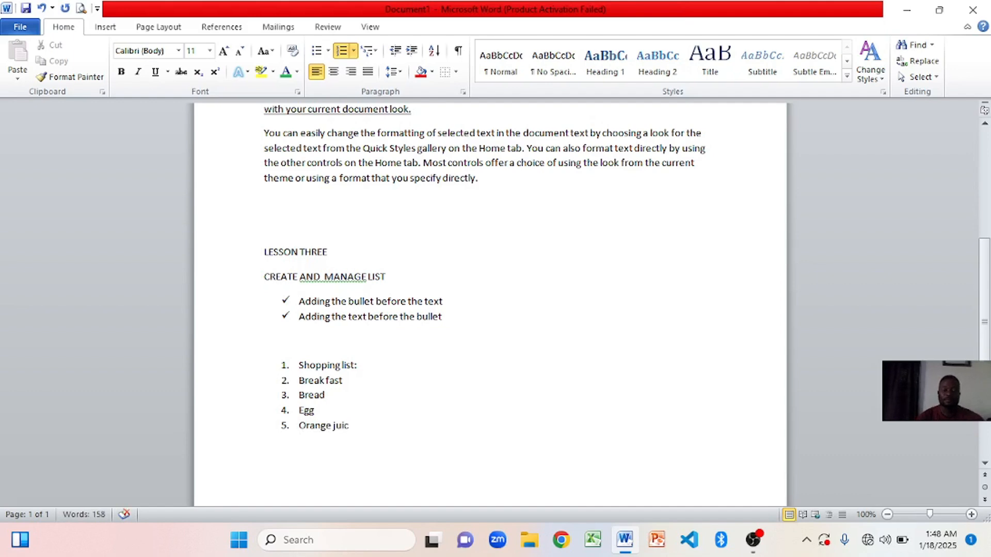
type("e")
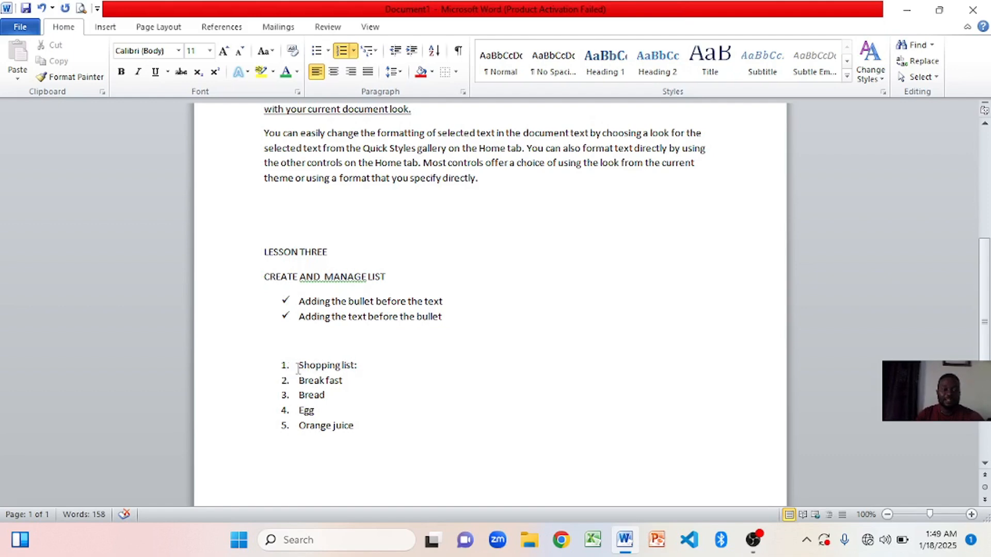
Step: Make the numbered item "Shopping list:" bold, set its font size to 16 and change it to uppercase
left_click_drag(298, 362, 367, 366)
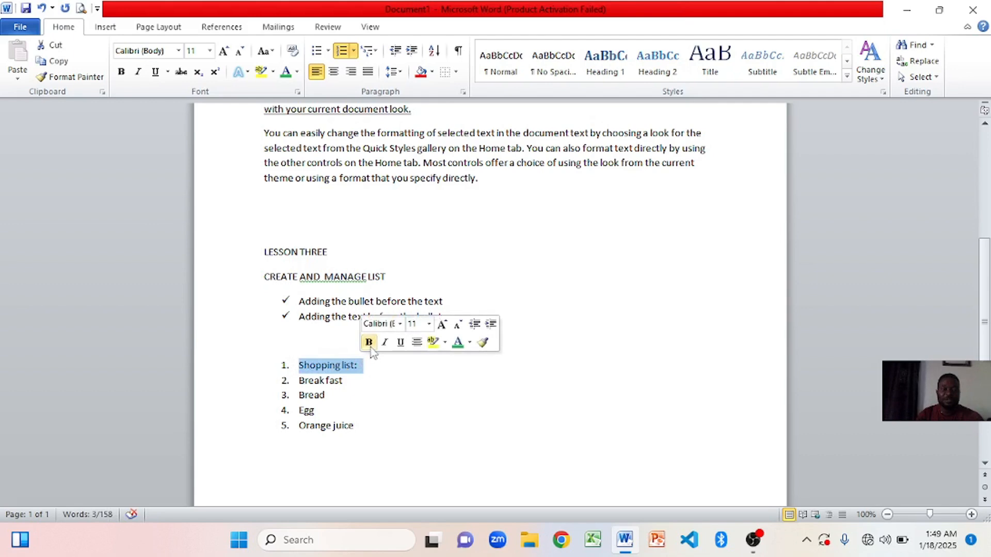
left_click(370, 343)
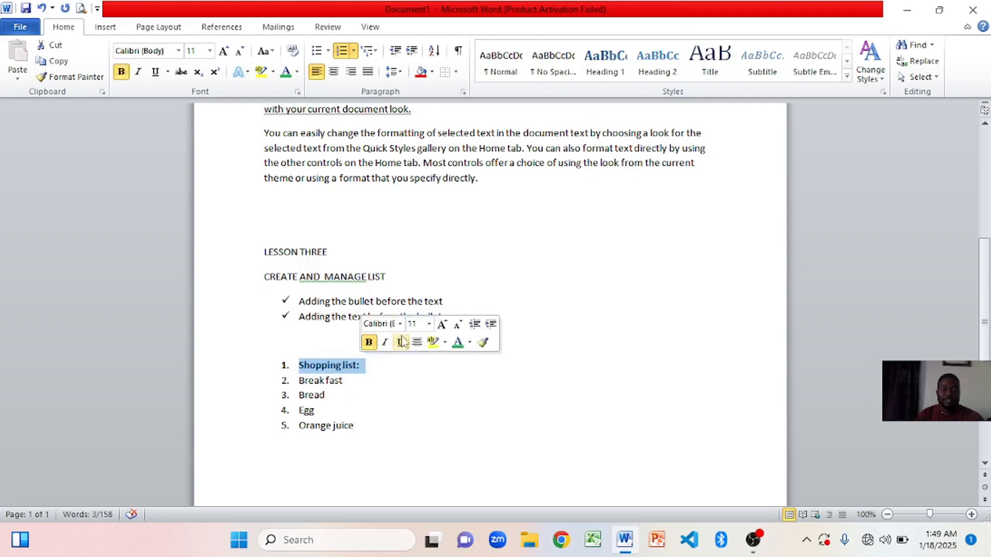
left_click(429, 324)
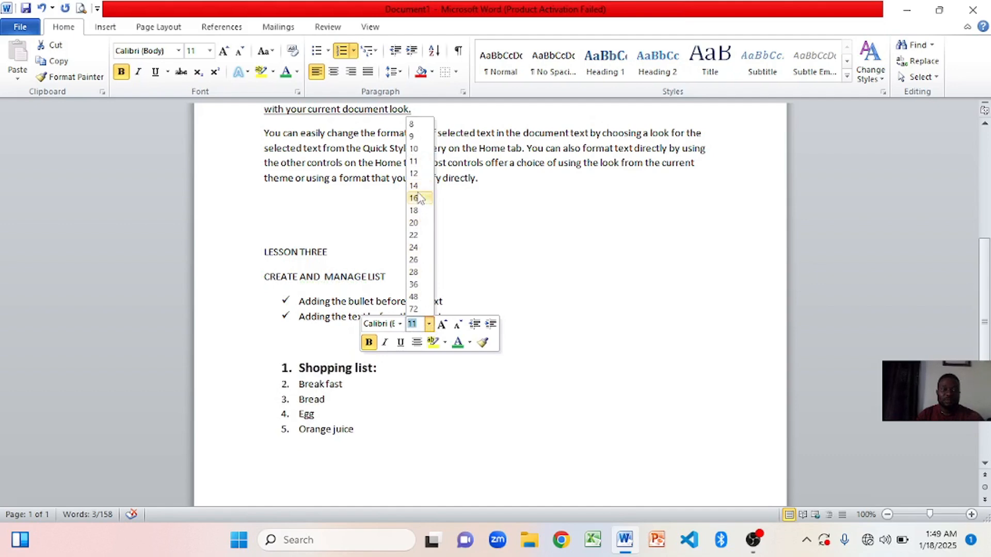
left_click(414, 198)
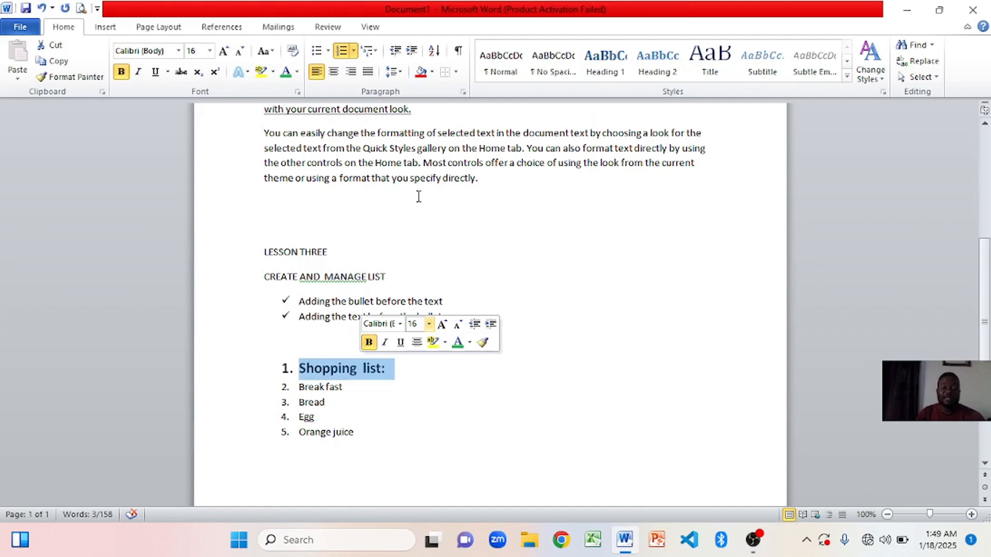
left_click(269, 51)
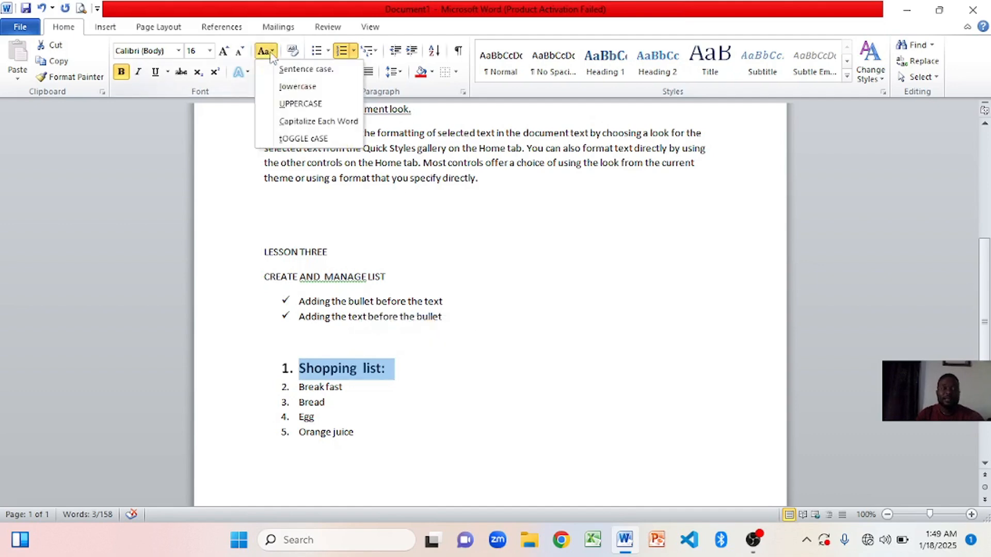
left_click(300, 104)
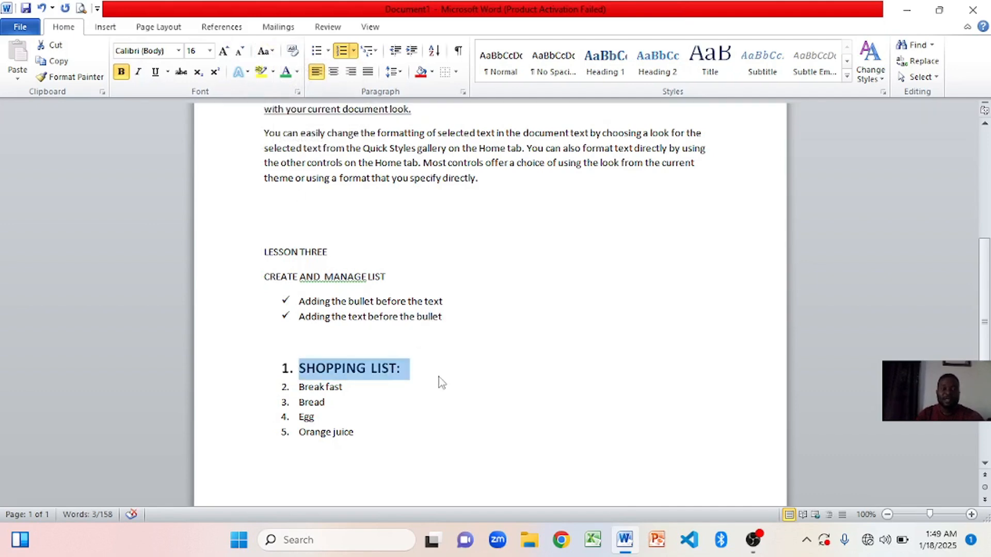
left_click(379, 427)
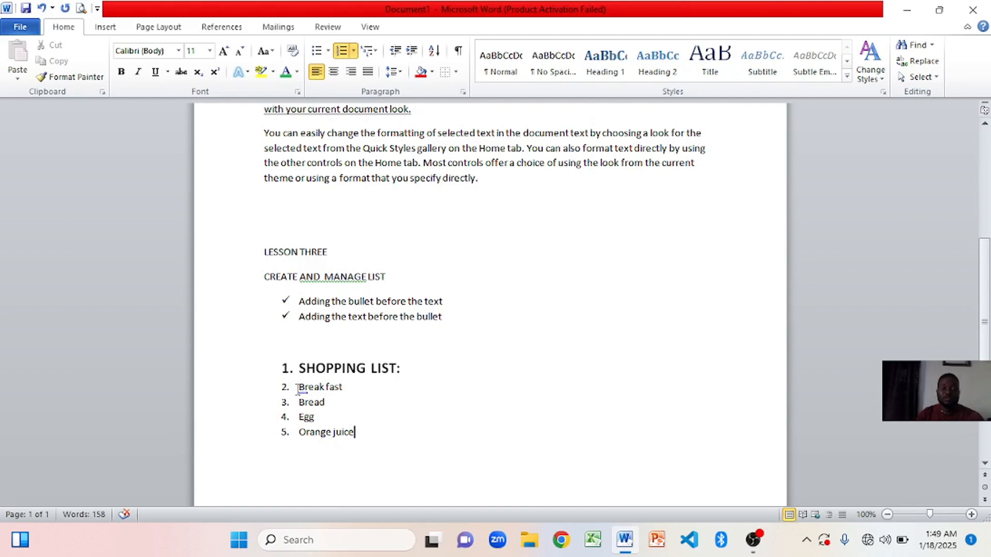
Step: Renumber the items from "Break fast" to "Orange juice" with the lowercase a. b. c. format
left_click_drag(298, 387, 351, 431)
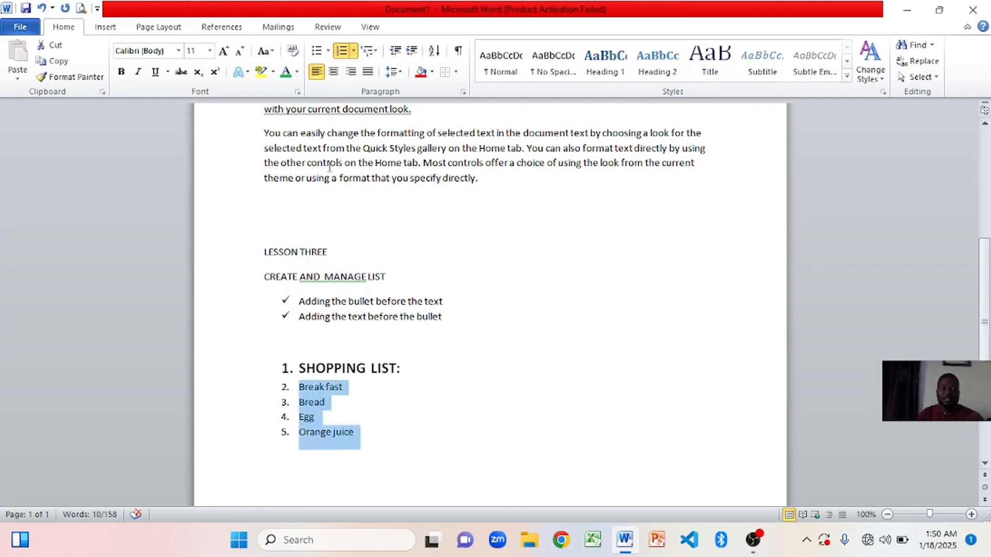
left_click(353, 53)
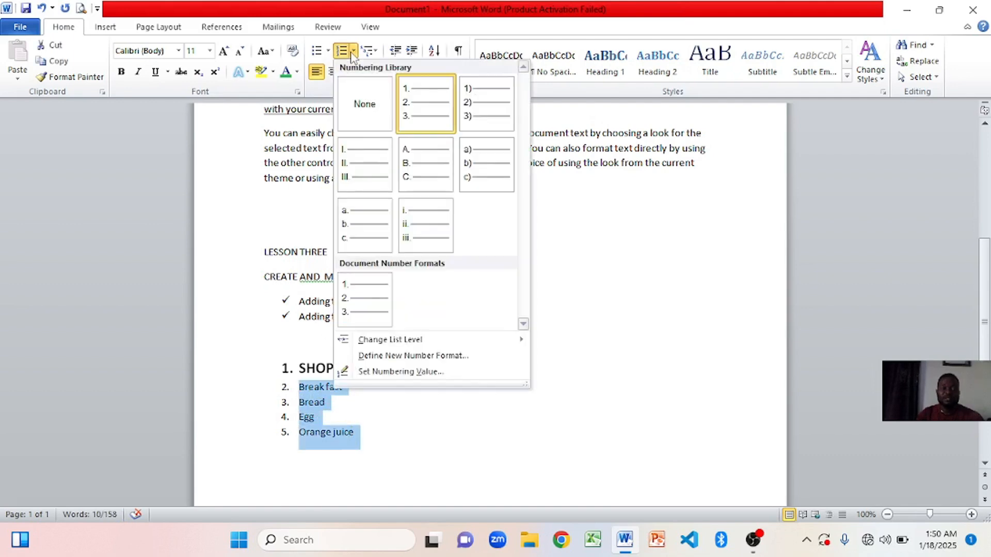
left_click(358, 209)
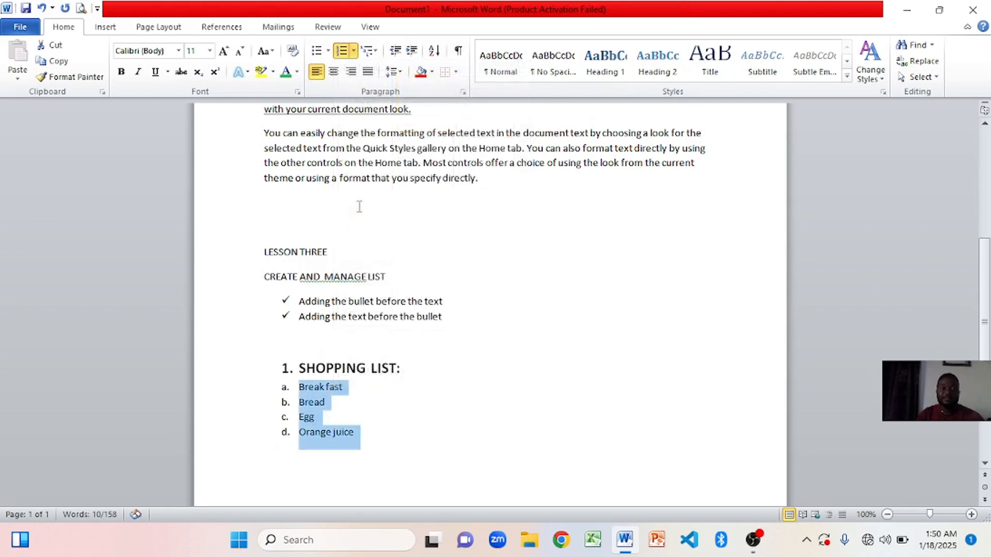
left_click(476, 357)
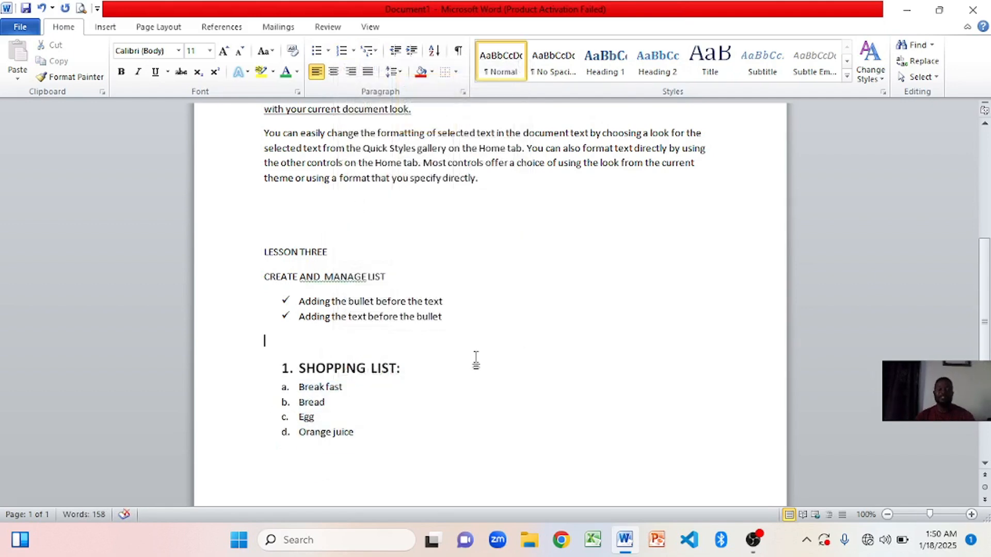
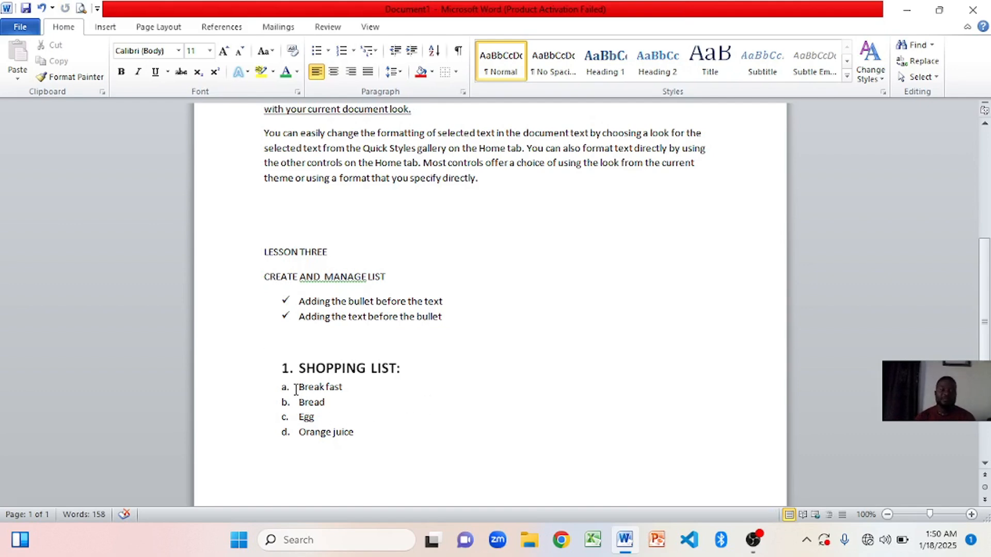
Step: Indent the lettered items from "Break fast" to "Orange juice" by two levels under the "SHOPPING LIST:" heading
left_click_drag(295, 389, 352, 438)
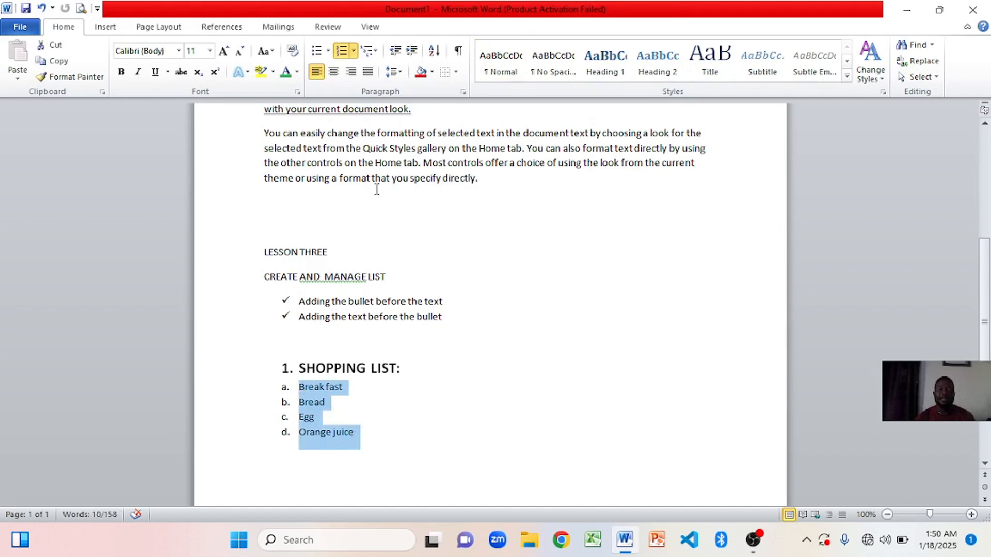
left_click(412, 52)
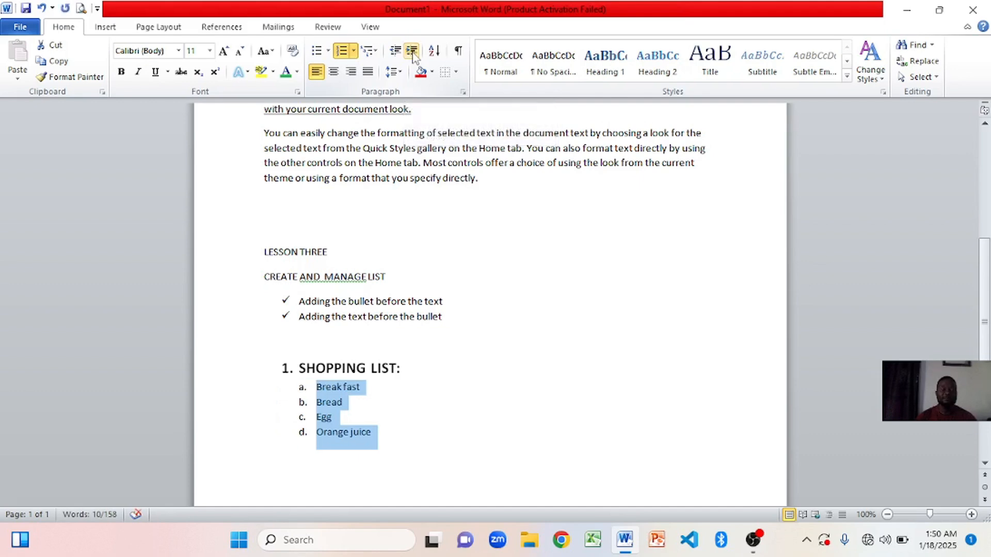
left_click(412, 52)
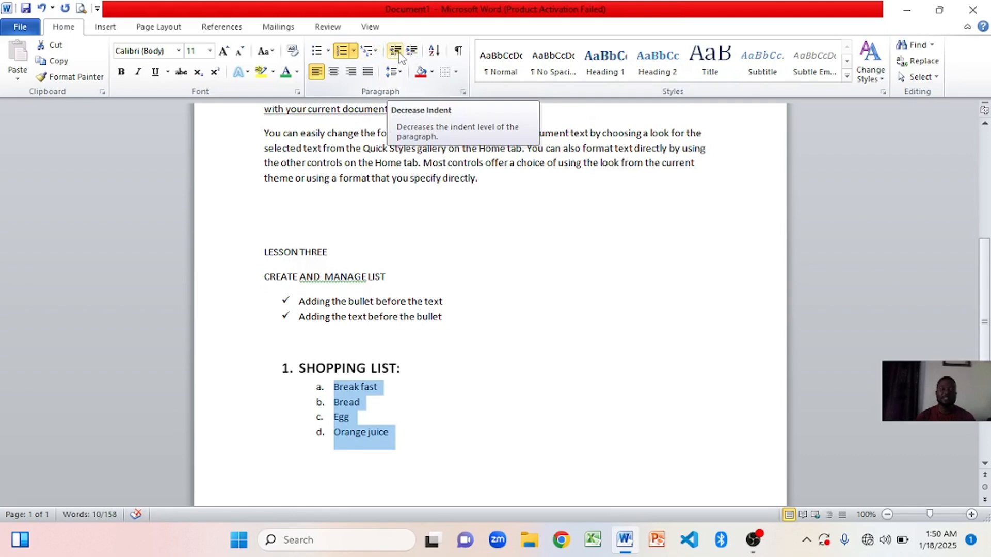
left_click(396, 50)
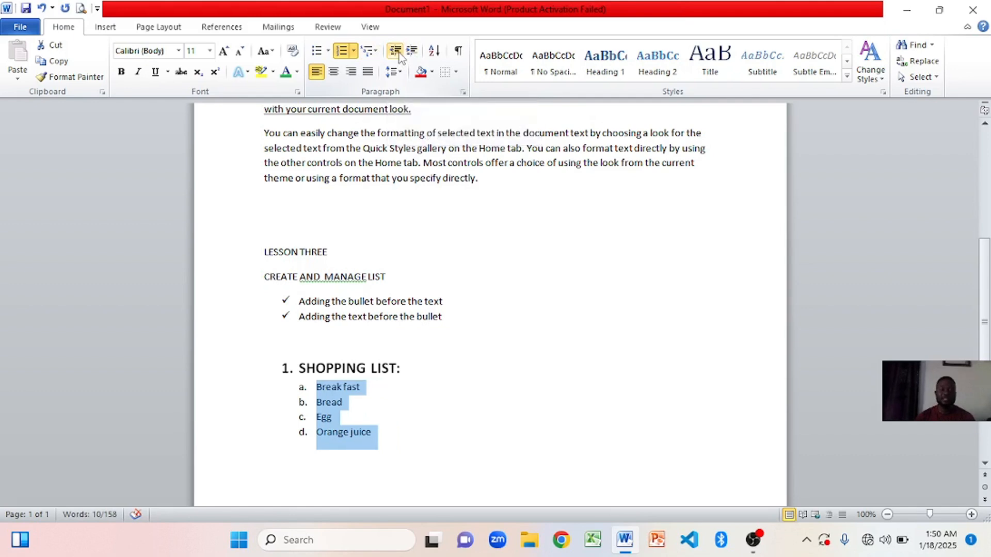
left_click(411, 51)
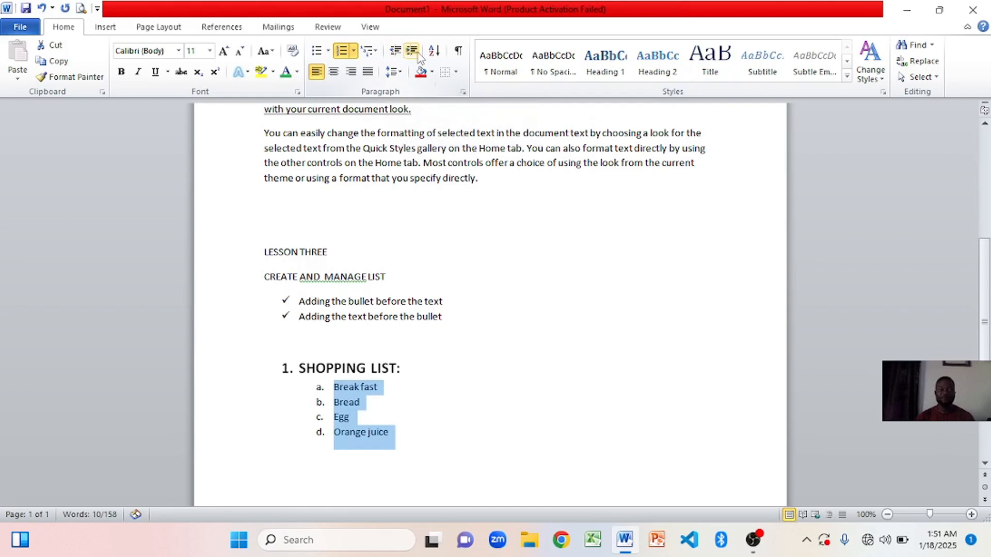
left_click(489, 418)
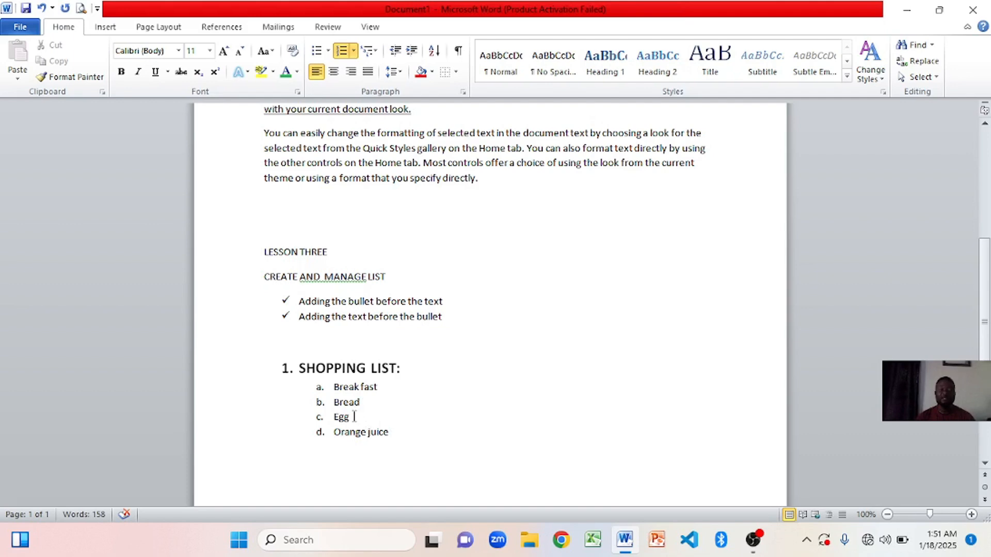
left_click(404, 435)
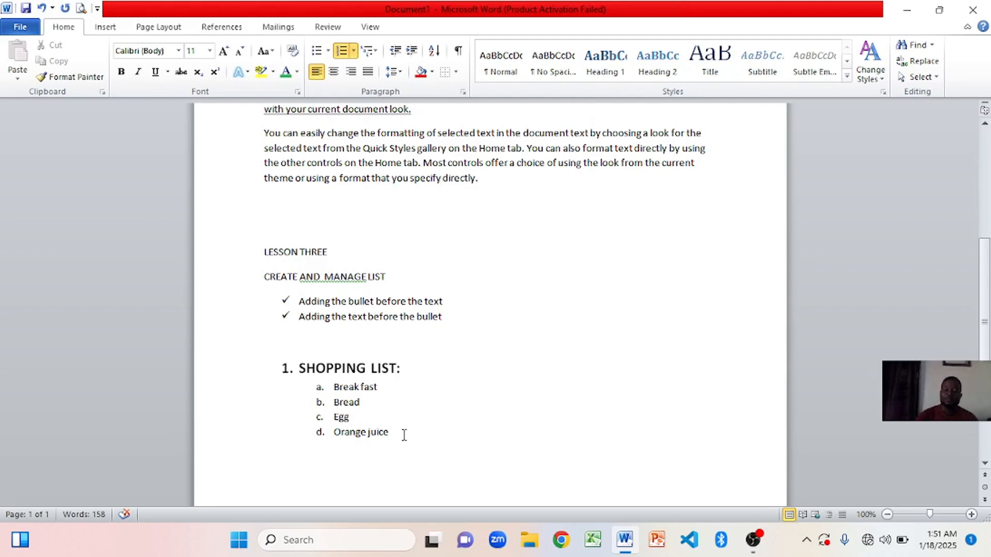
key("Return")
key("BackSpace")
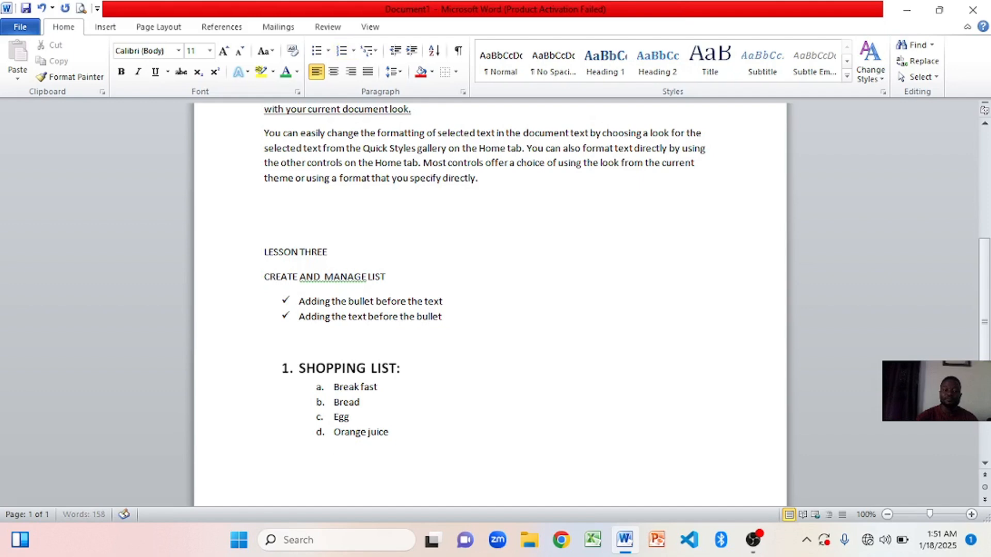
key("Return")
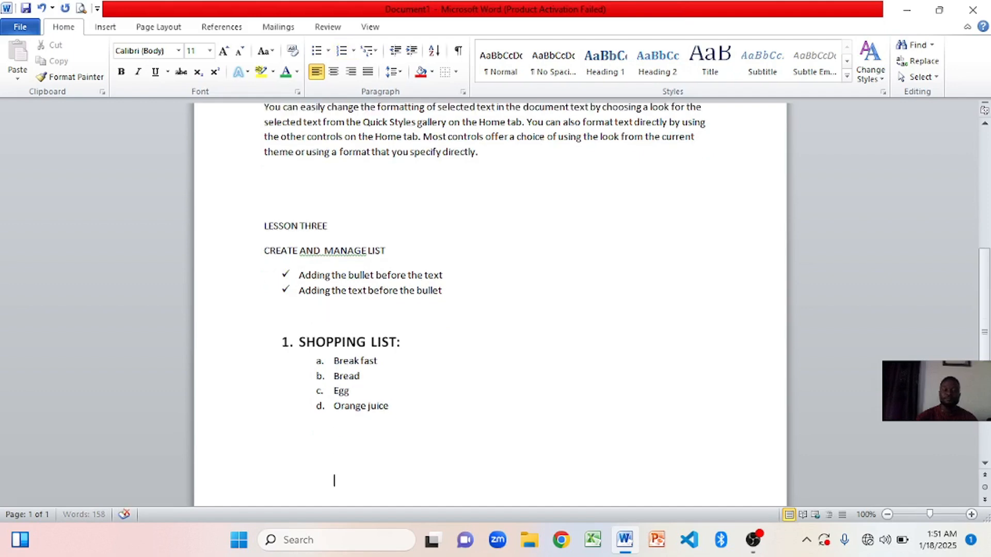
scroll(266, 444, "down", 3)
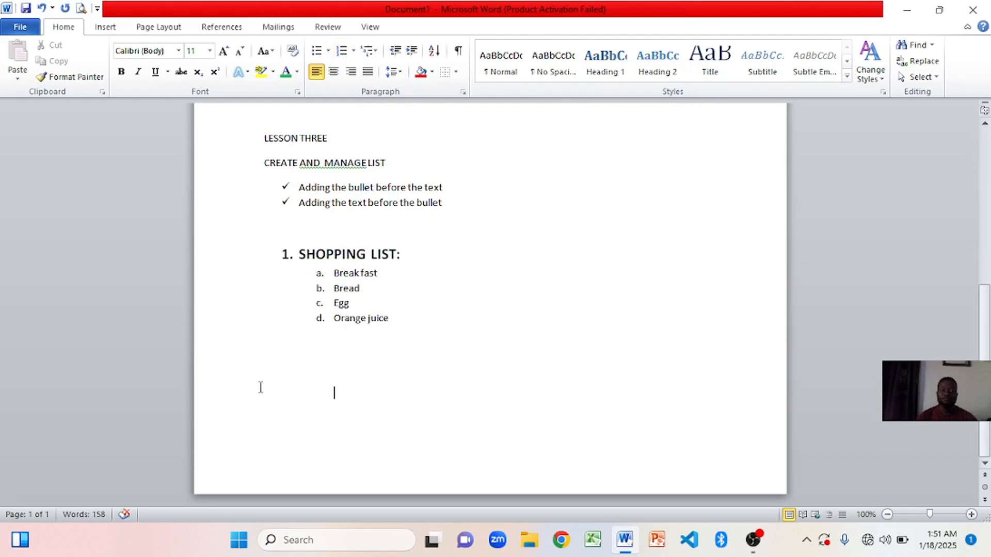
key("BackSpace")
key("BackSpace")
key("BackSpace")
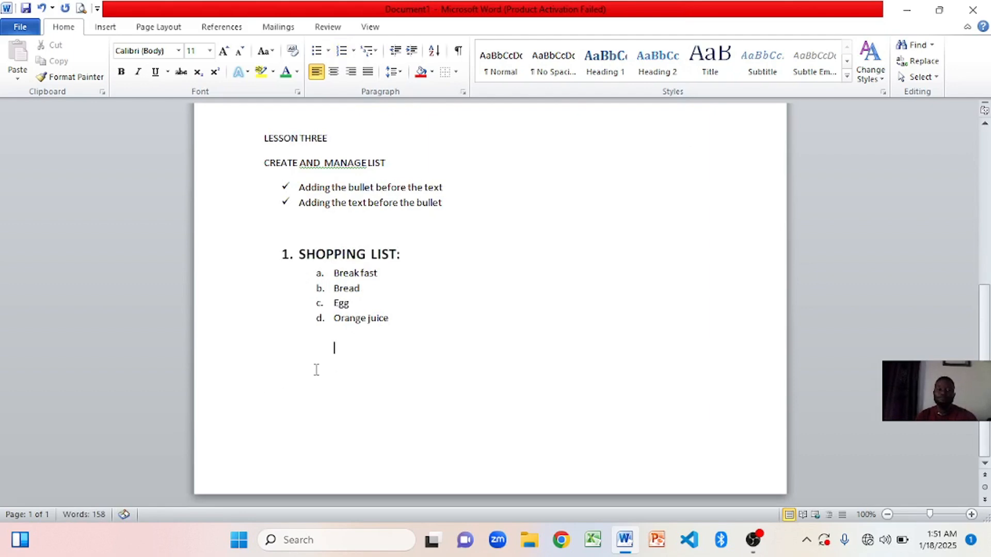
left_click(307, 323)
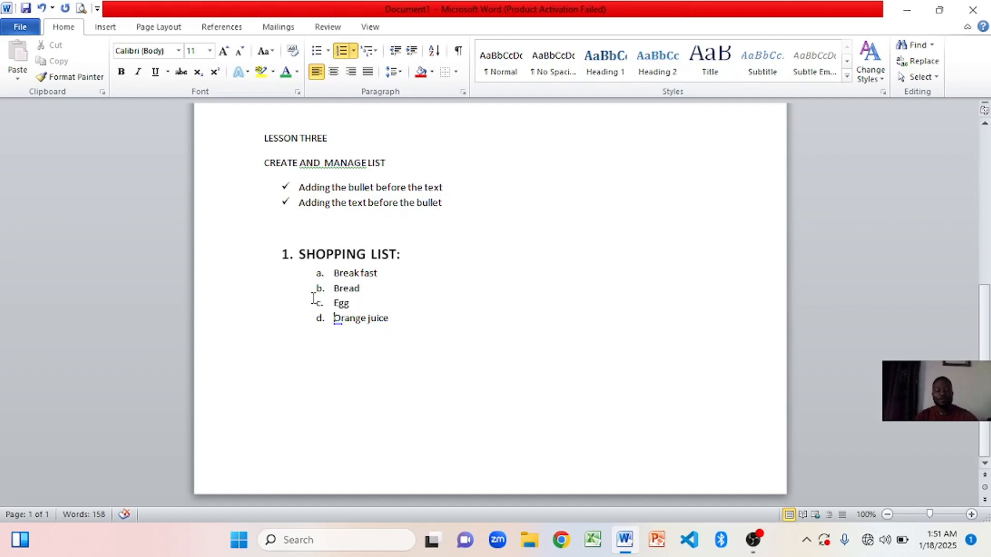
key("Down")
key("Down")
key("Down")
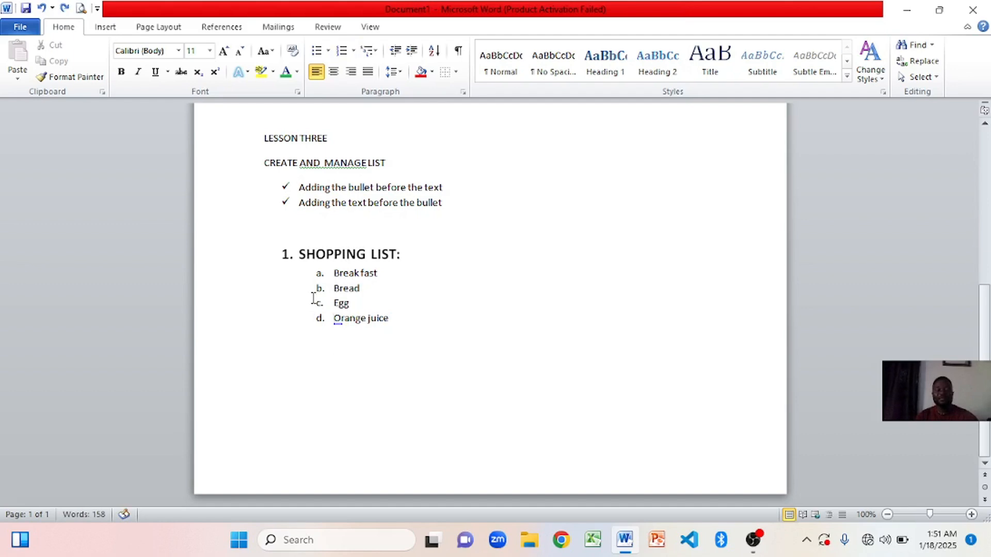
key("BackSpace")
key("BackSpace")
key("BackSpace")
key("BackSpace")
Step: Reduce the indent of the four lettered shopping items by one level
key("shift+Up")
key("shift+Up")
key("shift+Up")
key("shift+Up")
key("shift+Tab")
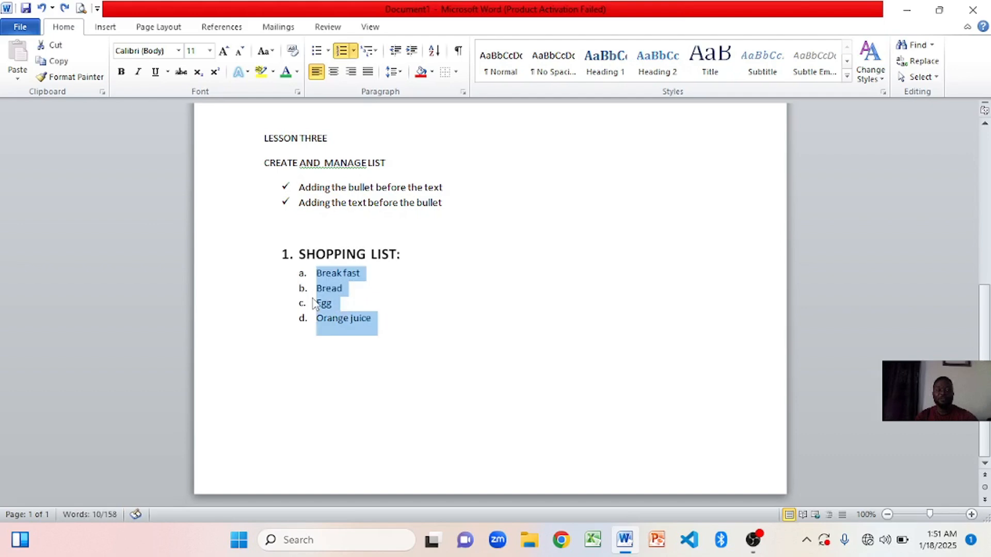
key("Tab")
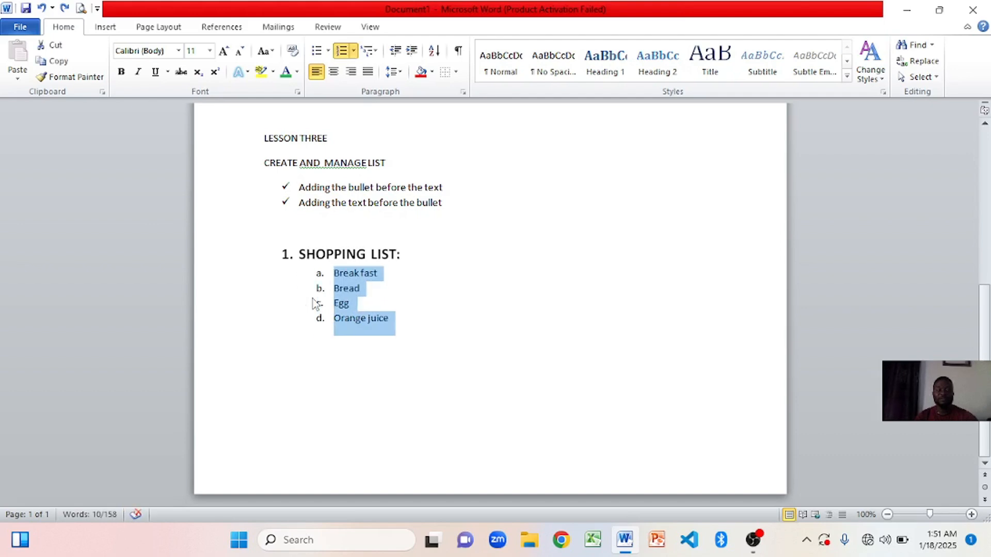
key("shift+Tab")
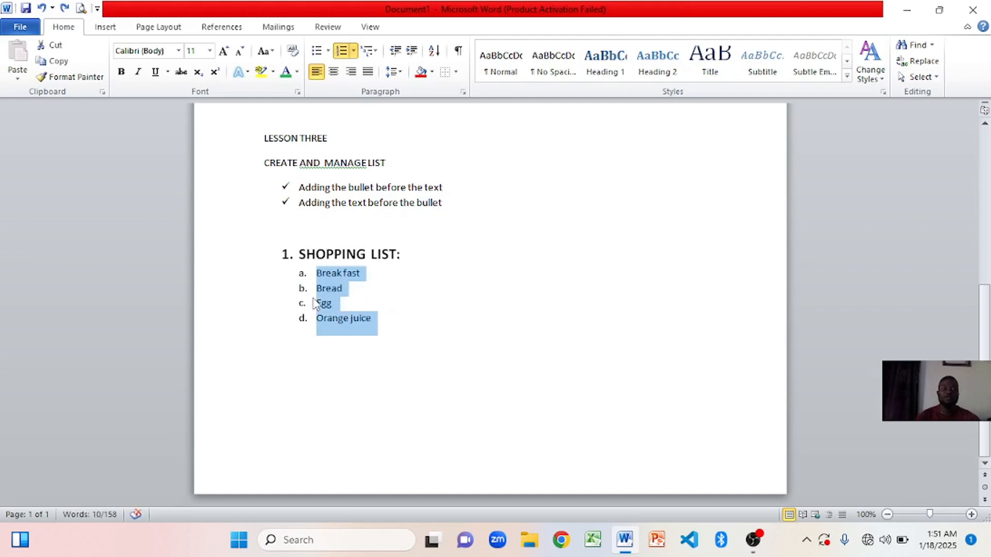
Step: Continue the main numbering below the lettered items with "Dinner" as item 2 and start an item 3
left_click(387, 395)
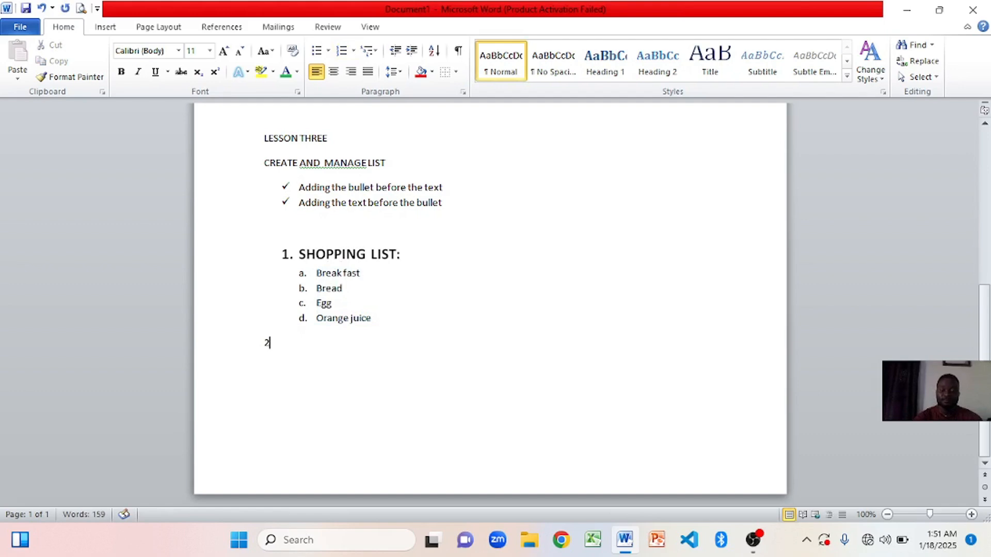
type("2.")
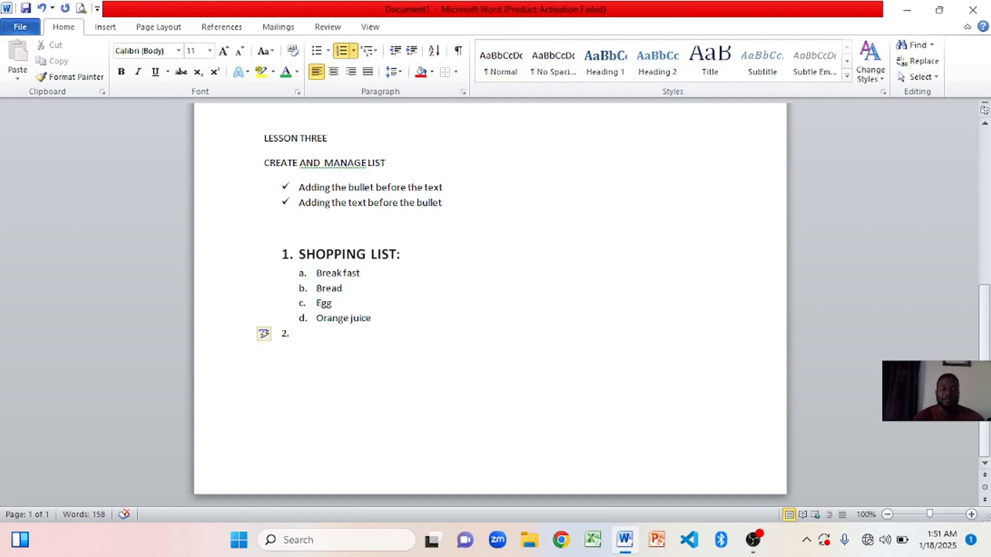
type(" Din")
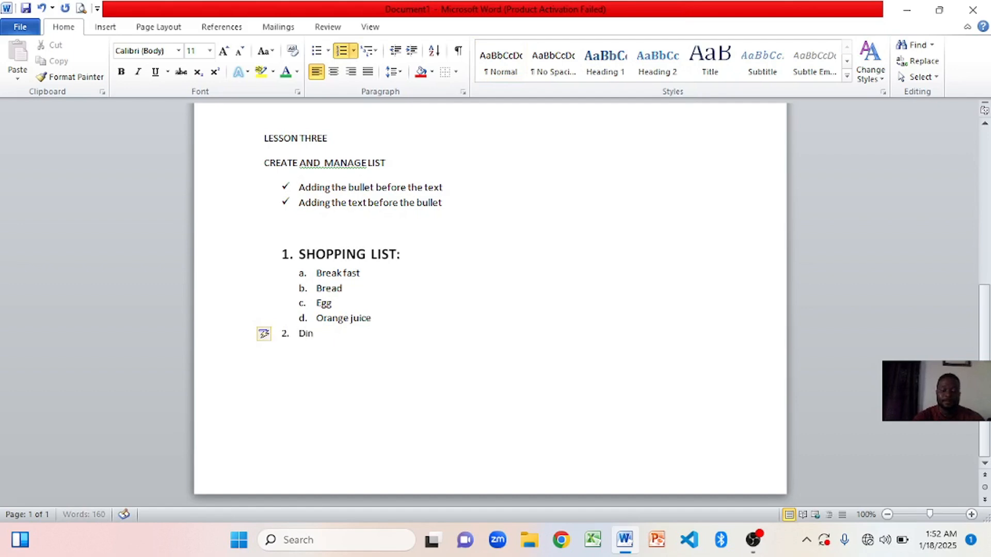
type("ner")
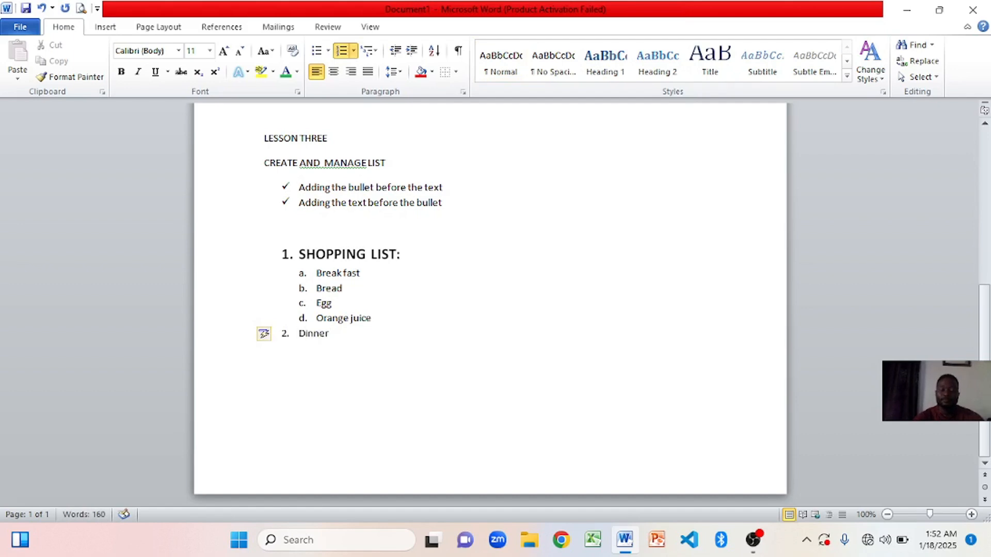
key("Return")
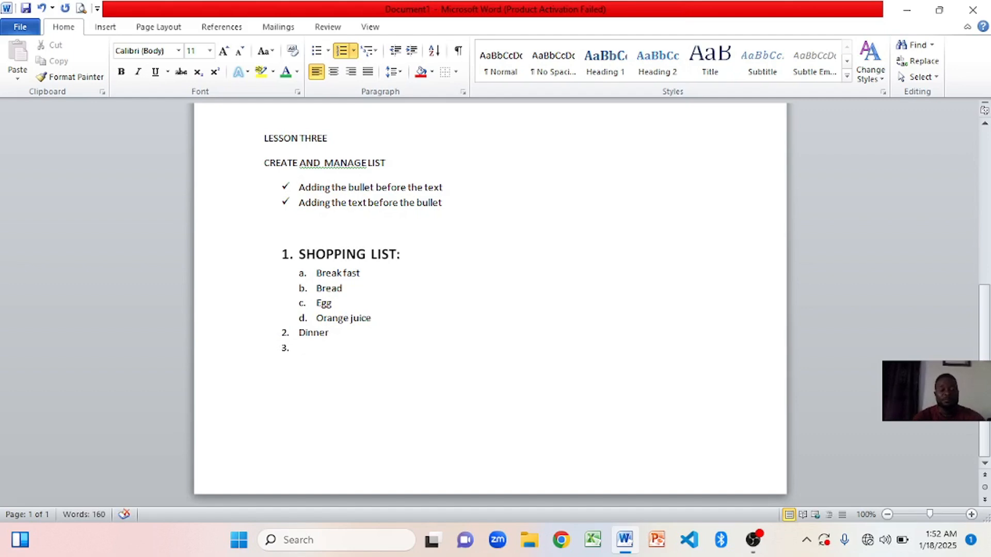
Step: Fill items 3 and 4 of the numbered list with "Rice" and "vegetable"
type("rice")
key("Return")
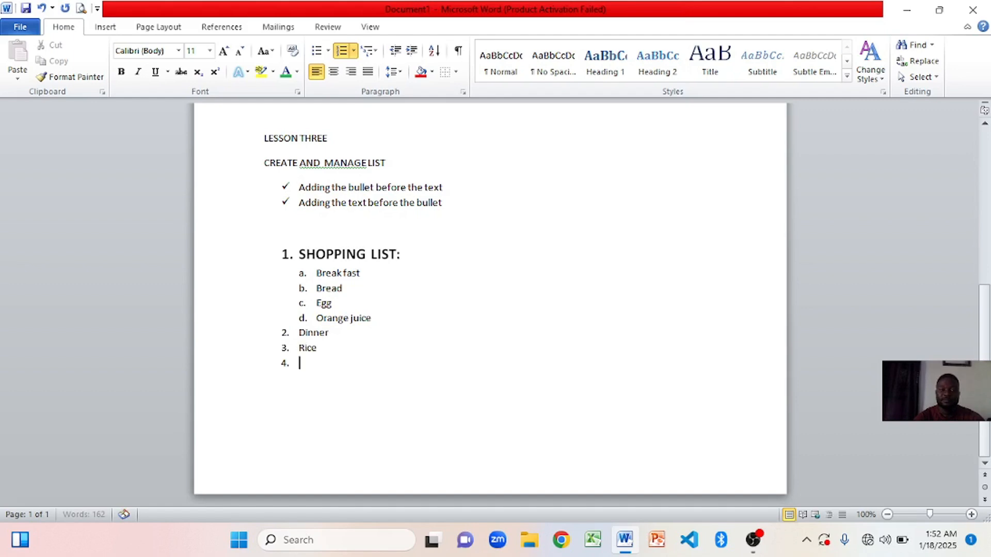
type("vegetable")
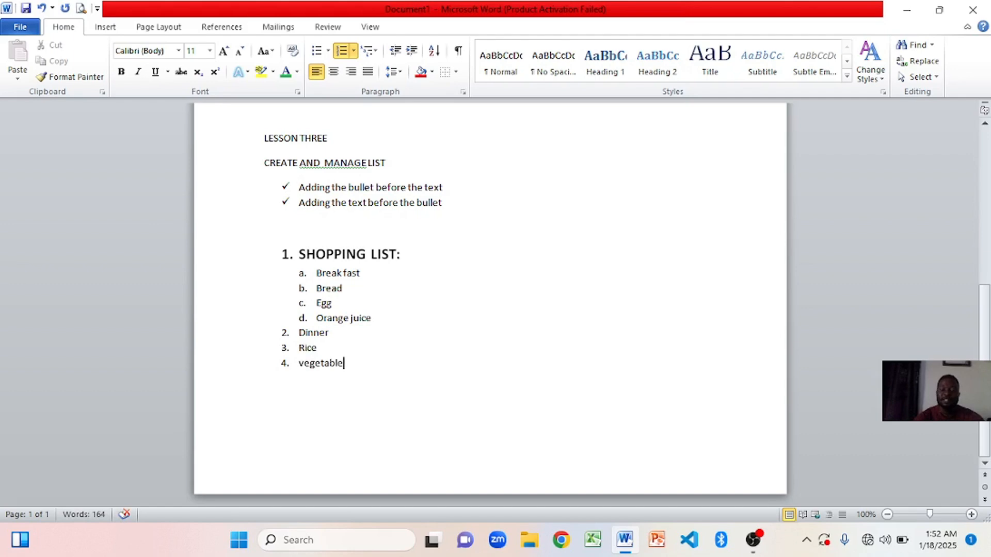
Step: Add "beef" as item 5 of the numbered list, below "Vegetable"
key("Return")
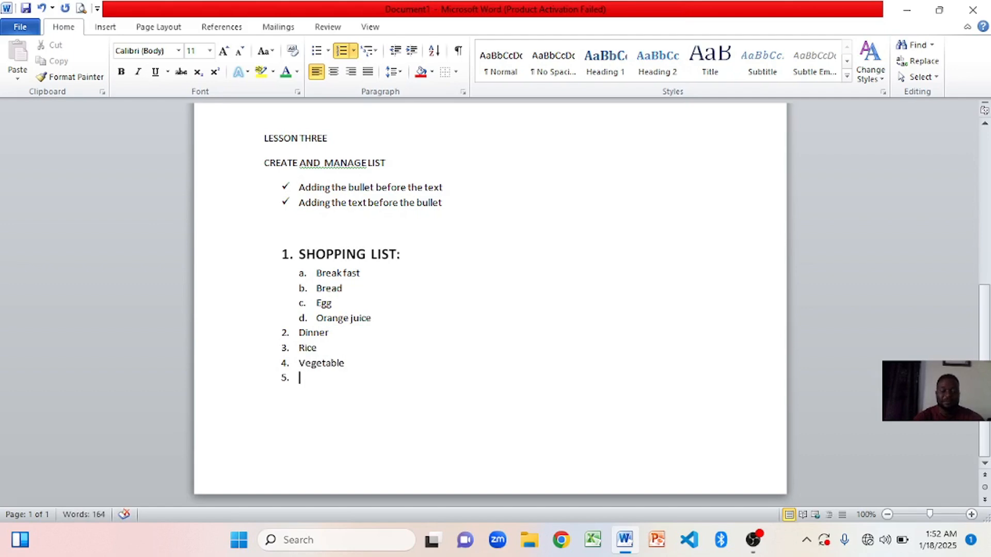
type("beff")
key("BackSpace")
key("BackSpace")
type("ef")
Step: Format the numbered item "Dinner" as 14 pt bold
left_click(299, 334)
left_click_drag(299, 334, 336, 339)
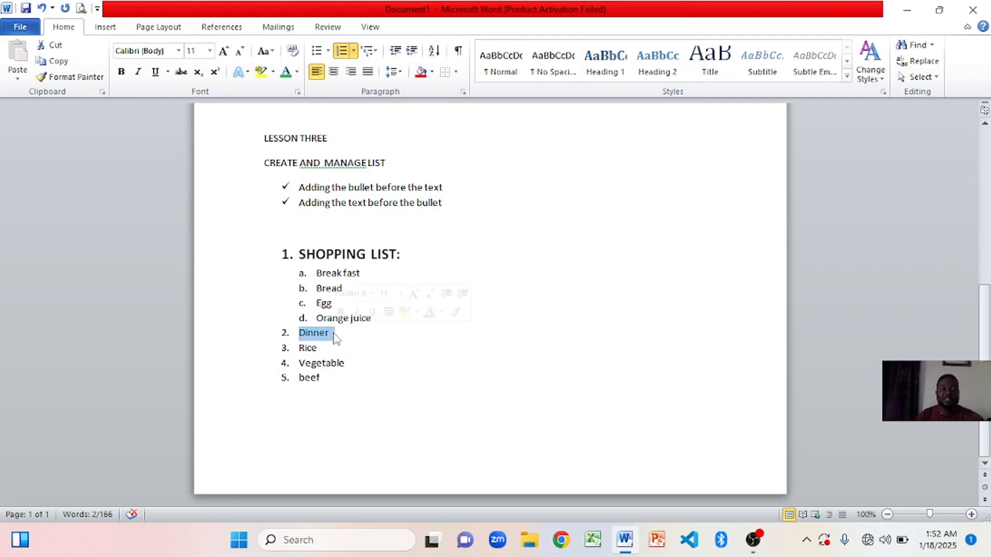
left_click(401, 294)
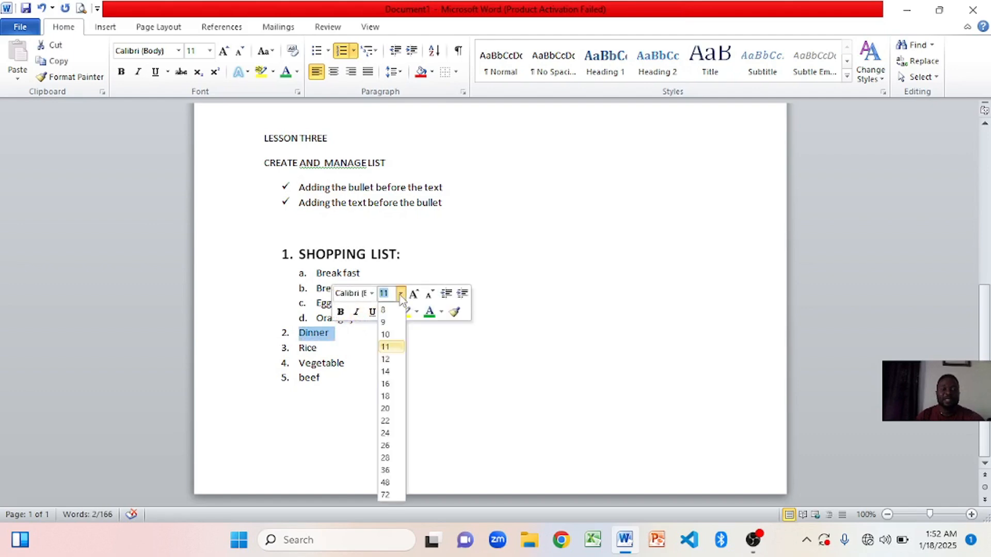
left_click(391, 371)
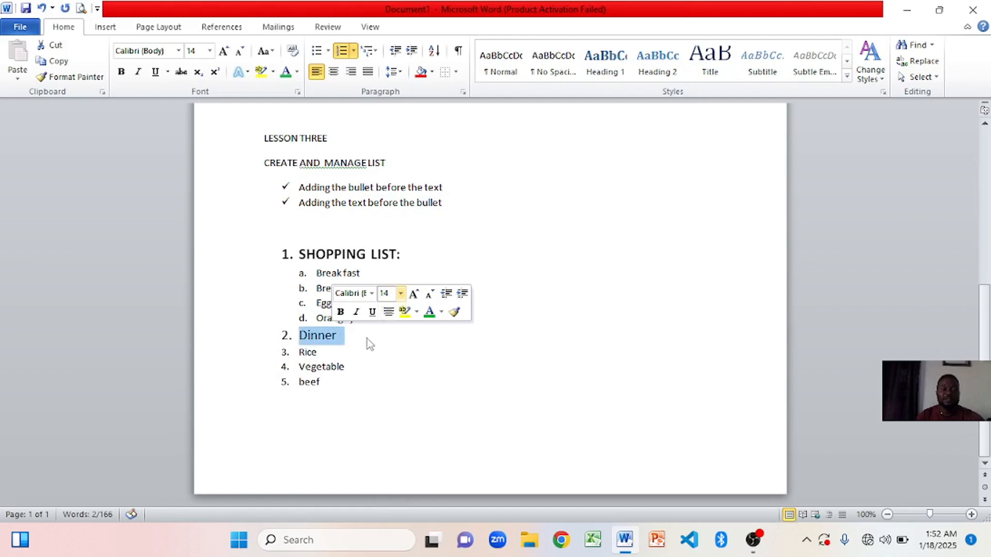
left_click(341, 312)
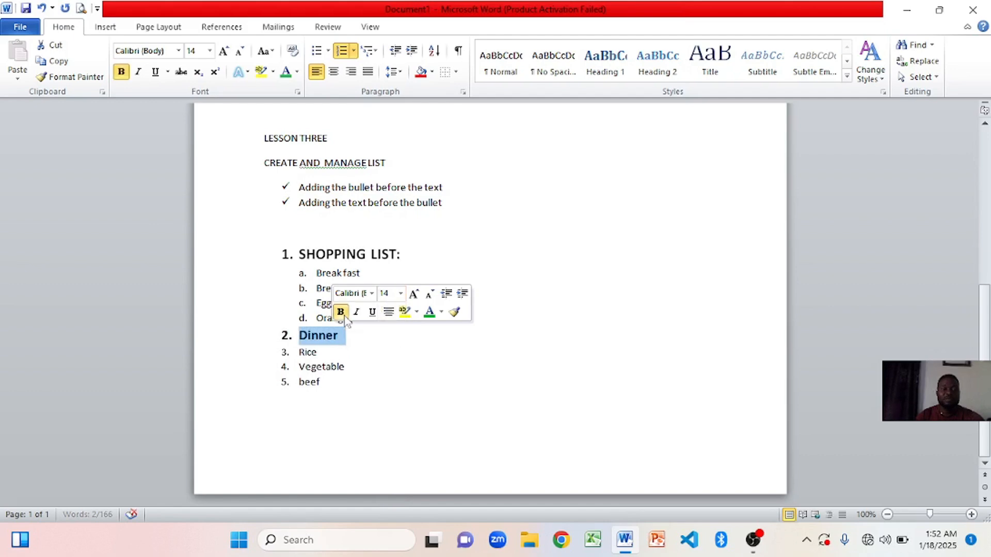
left_click(402, 365)
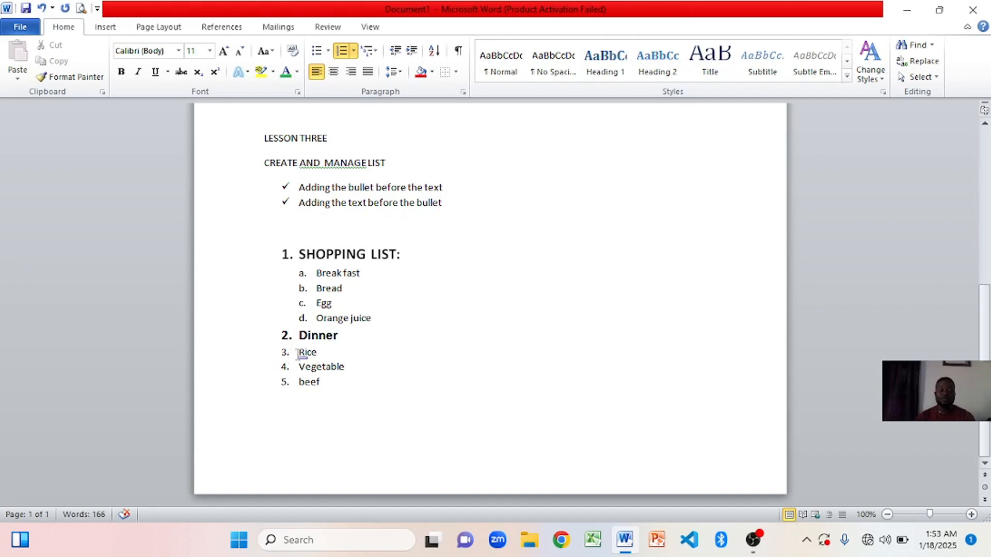
Step: Change the numbering of "Rice", "Vegetable" and "beef" under "Dinner" to the a., b., c. format
left_click_drag(300, 353, 333, 386)
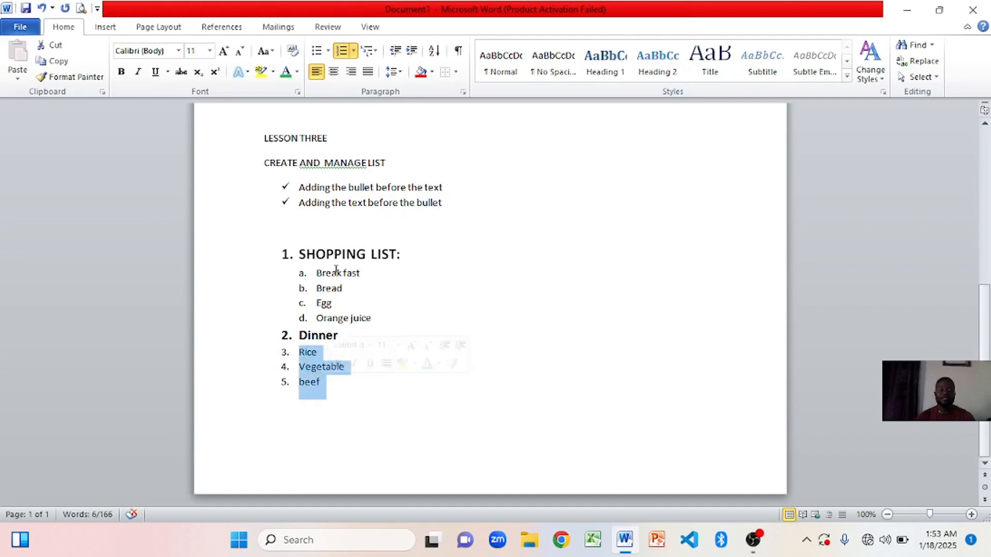
left_click(354, 51)
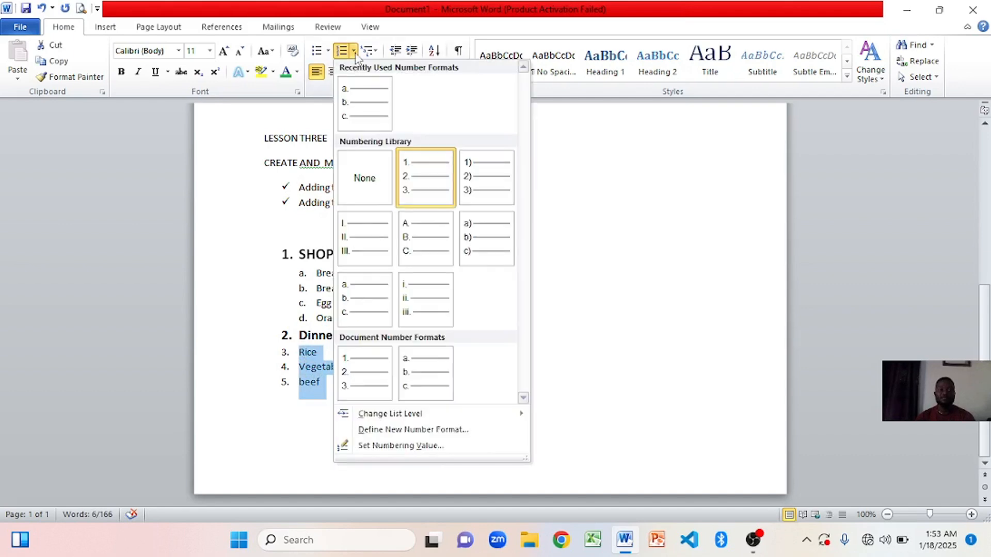
left_click(354, 302)
left_click(400, 387)
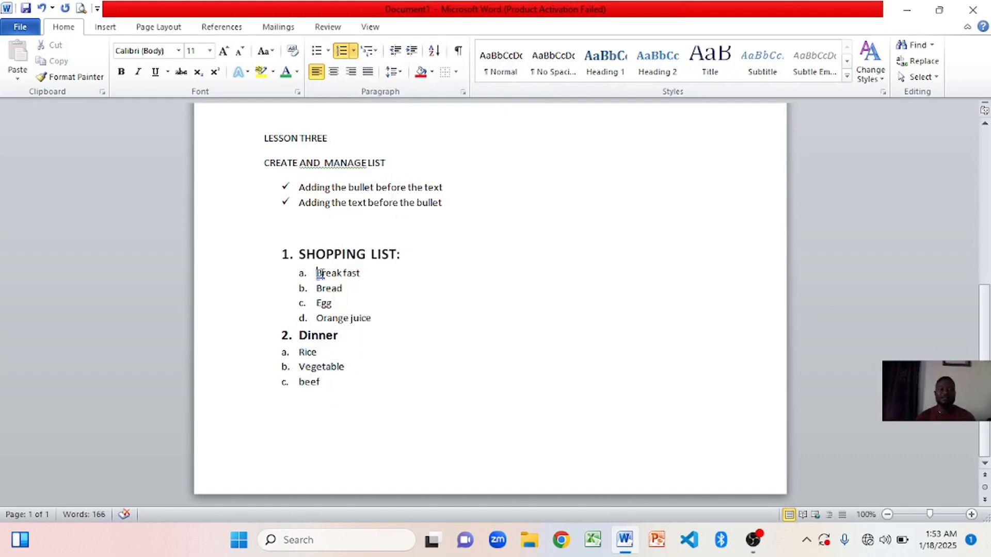
Step: Format the lettered item "Break fast" under "SHOPPING LIST:" as 14 pt bold
left_click_drag(315, 273, 356, 283)
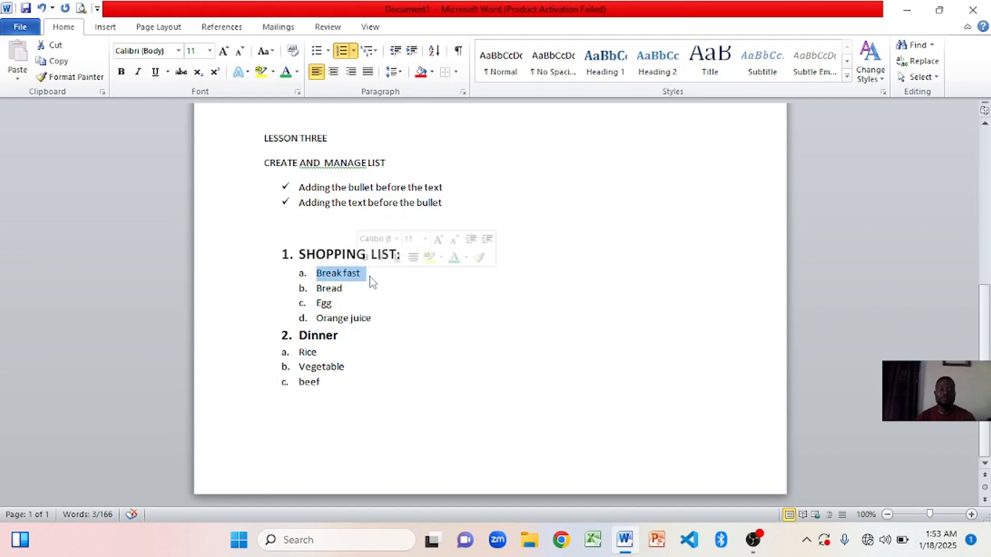
left_click(424, 240)
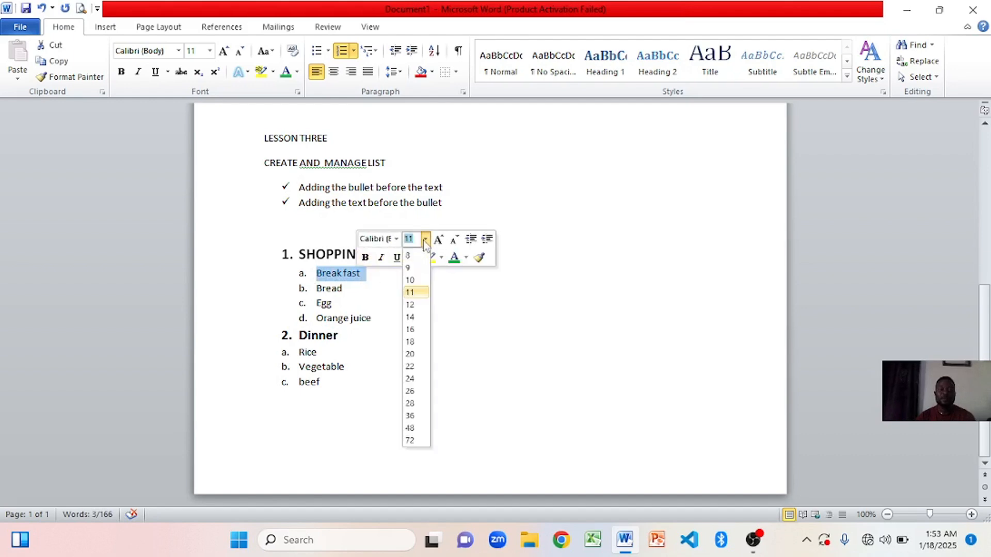
left_click(416, 317)
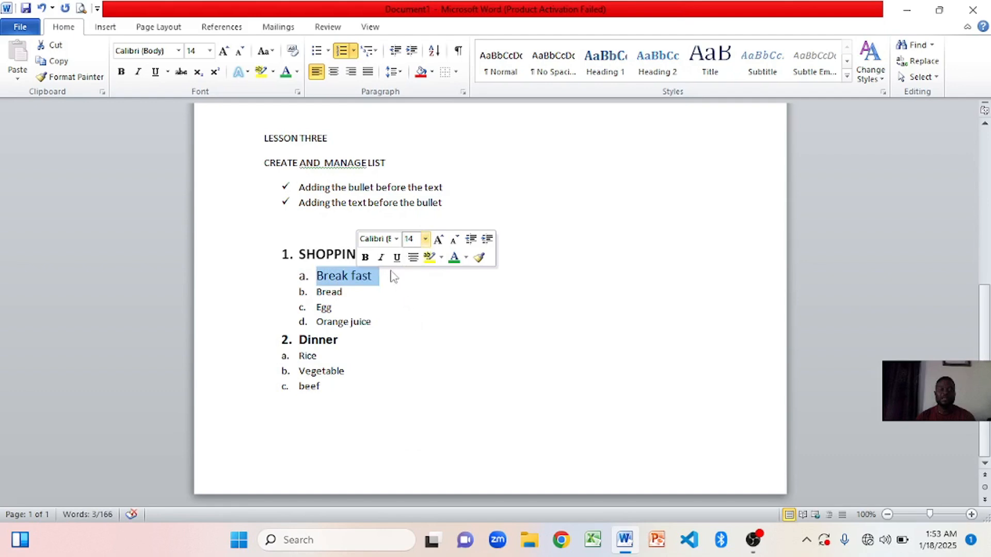
left_click(365, 258)
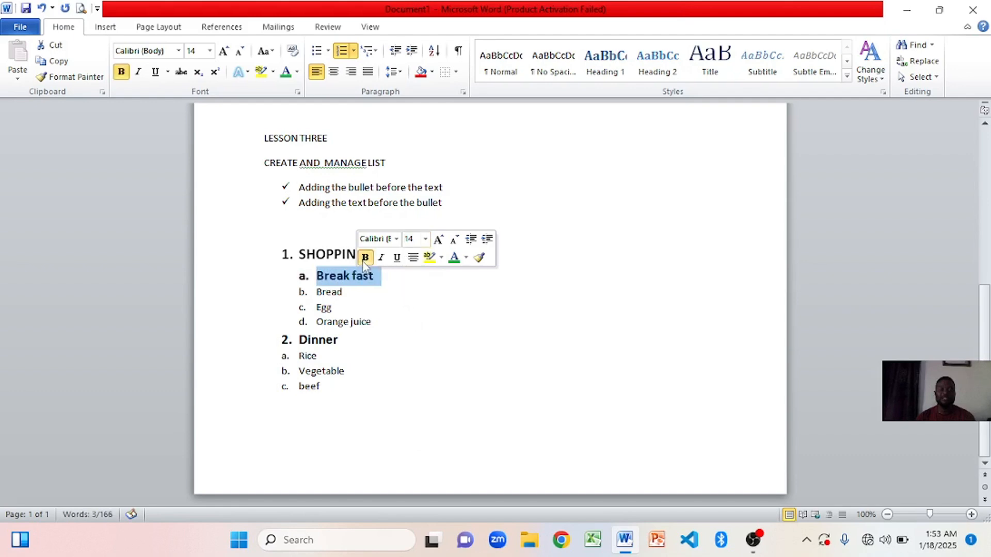
left_click(389, 354)
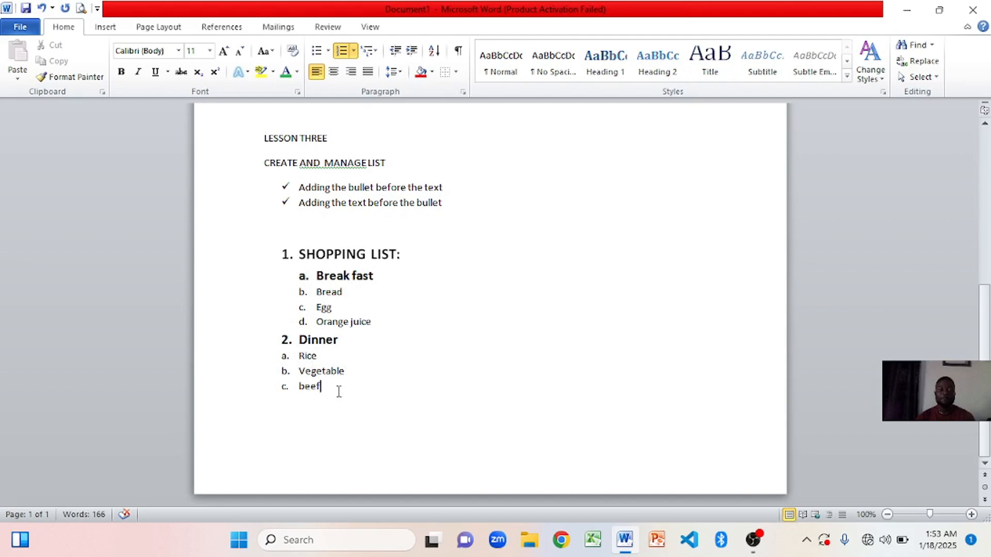
Step: End the lettered list after "beef", enter "3." below it, and insert a page break followed by "Lunch"
key("Return")
key("Return")
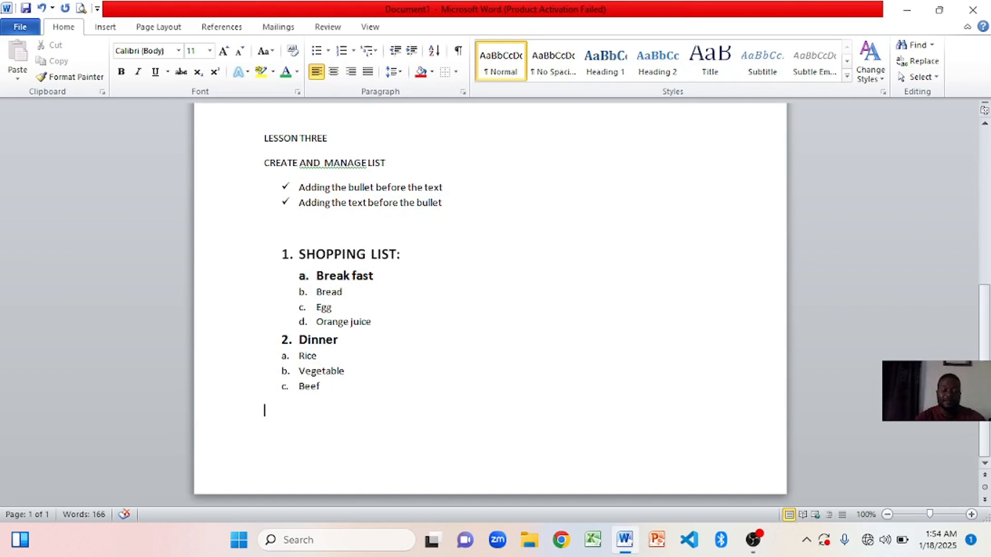
type("3.")
key("ctrl+Return")
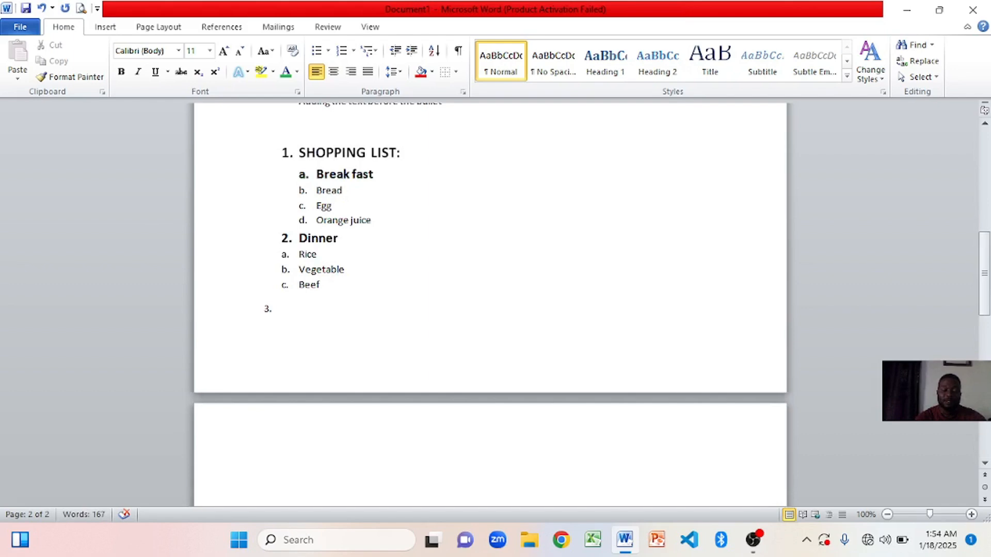
type("Lunch")
Step: Push the "3." onto the new page and re-enter "Lunch" beside it as numbered item 3
left_click(263, 312)
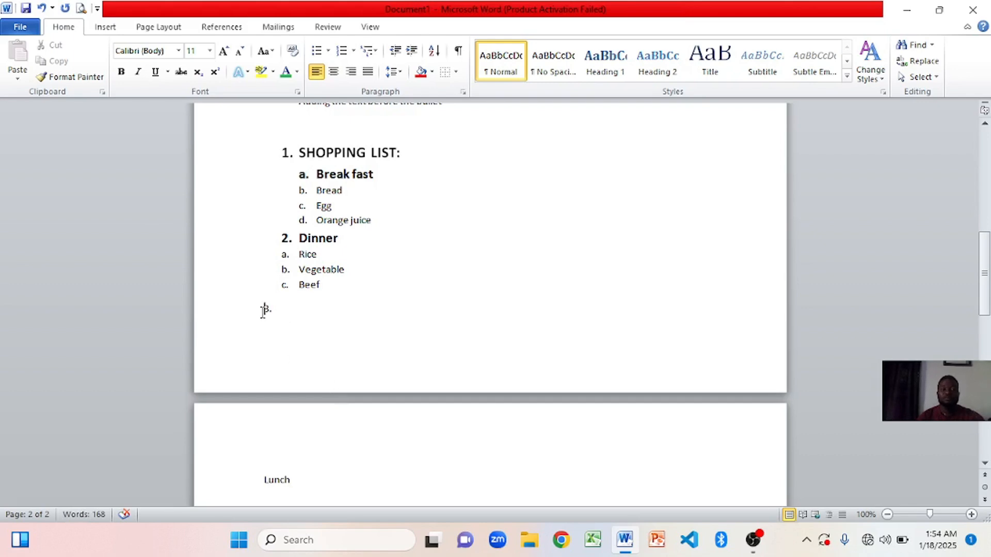
key("Return")
scroll(308, 338, "down", 3)
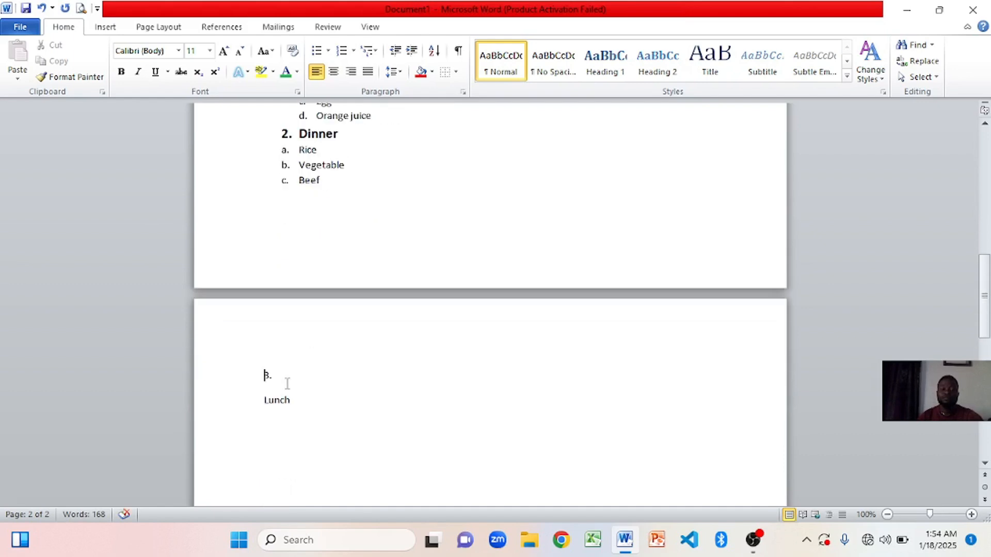
left_click(310, 407)
key("BackSpace")
key("BackSpace")
key("BackSpace")
key("BackSpace")
key("BackSpace")
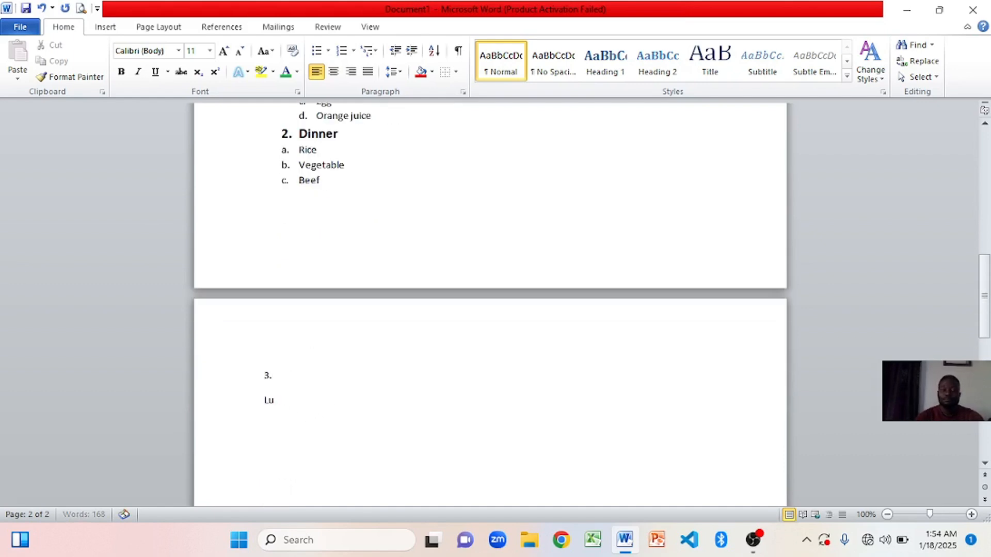
key("BackSpace")
type("L")
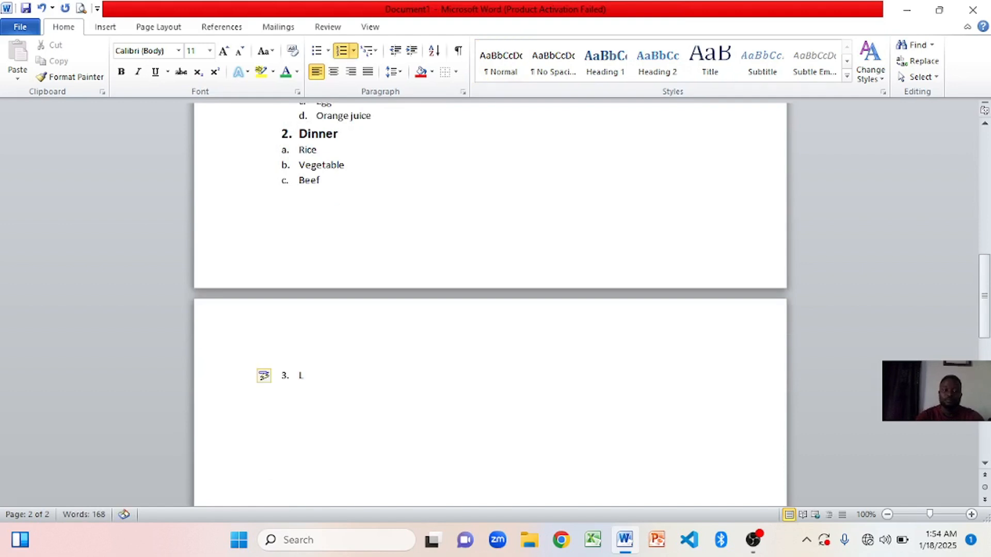
type("unch")
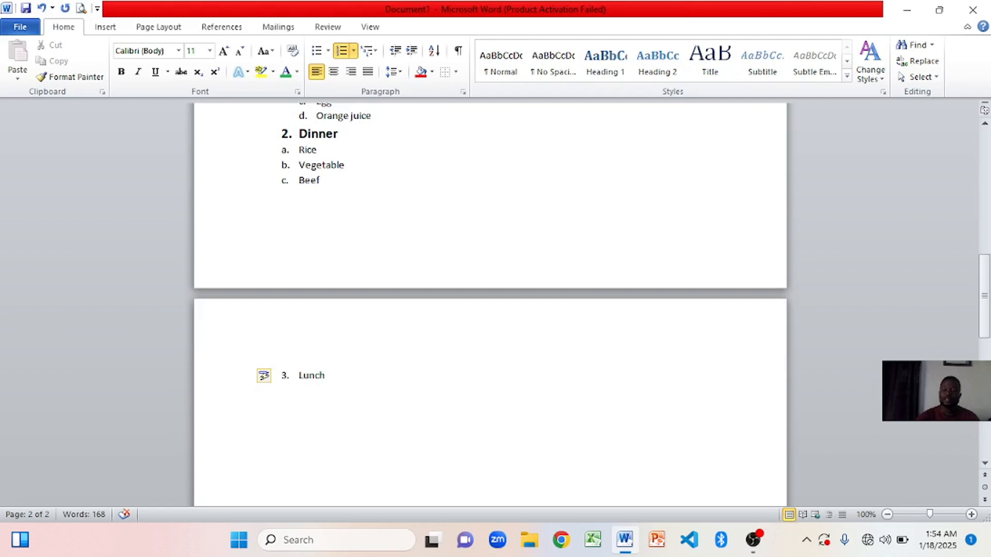
Step: Add "Chop", "Orange juice" and "vegetable" as numbered items 4 to 6 below "Lunch"
key("Return")
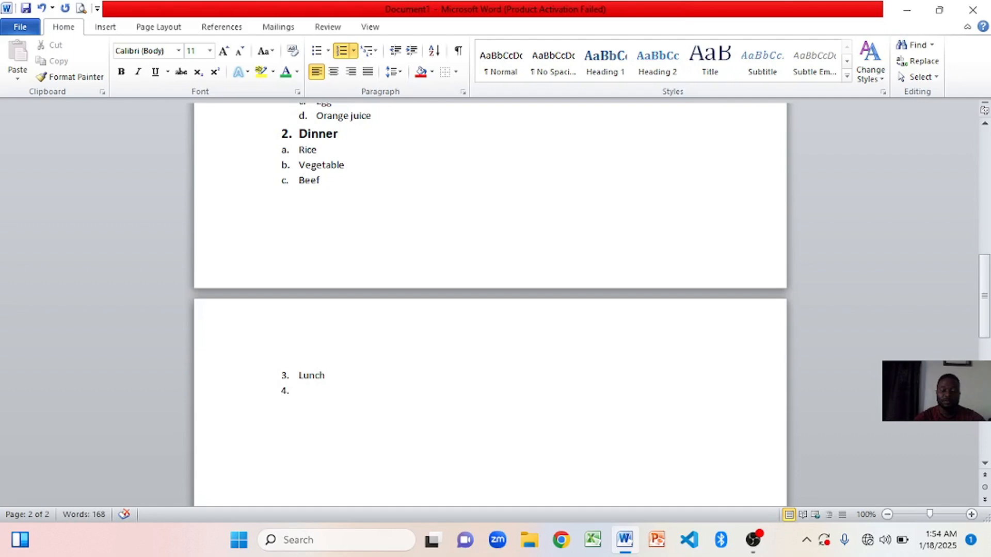
type("chop")
key("Return")
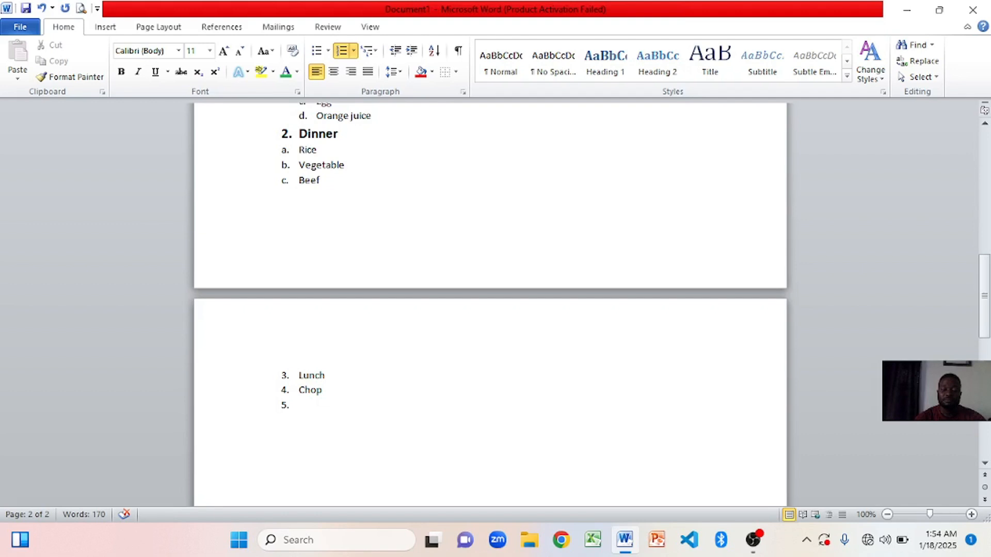
type("orange jui")
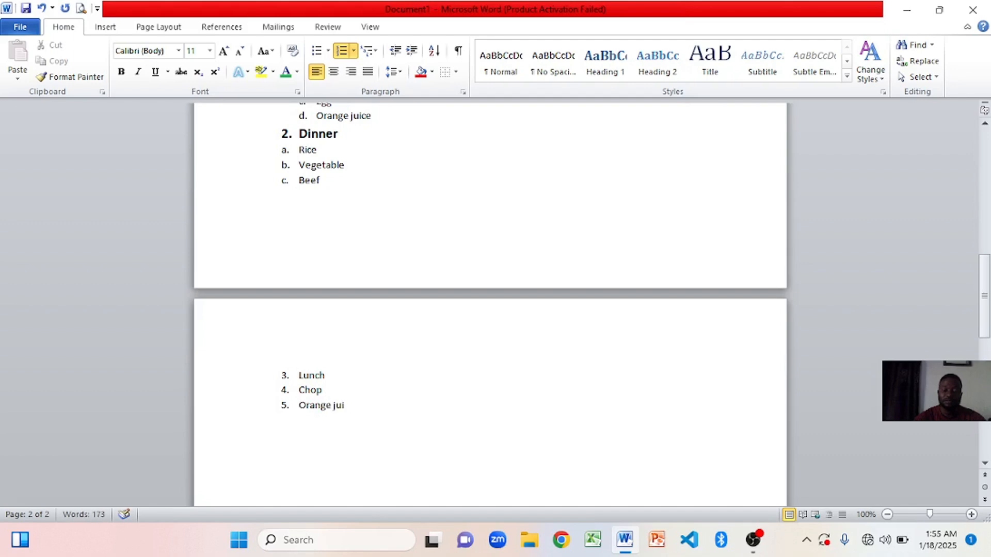
type("ce")
key("Return")
type("veg")
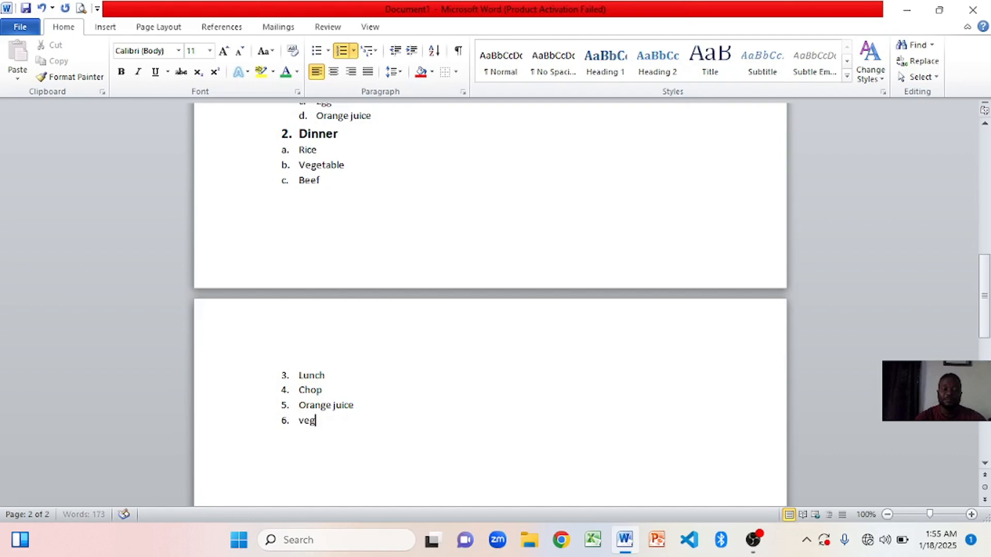
type("etable")
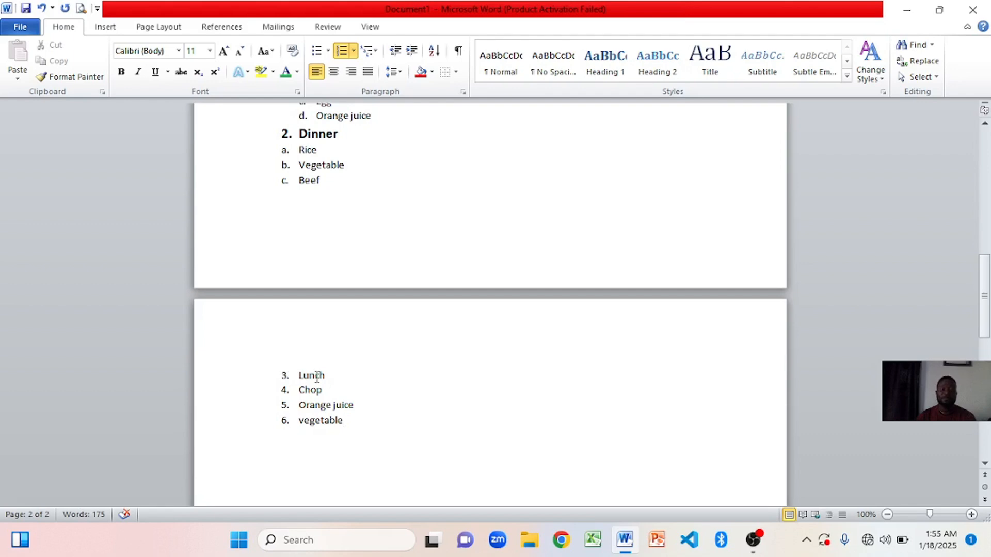
Step: Format the numbered item "Lunch" as 14 pt bold
left_click_drag(336, 376, 289, 380)
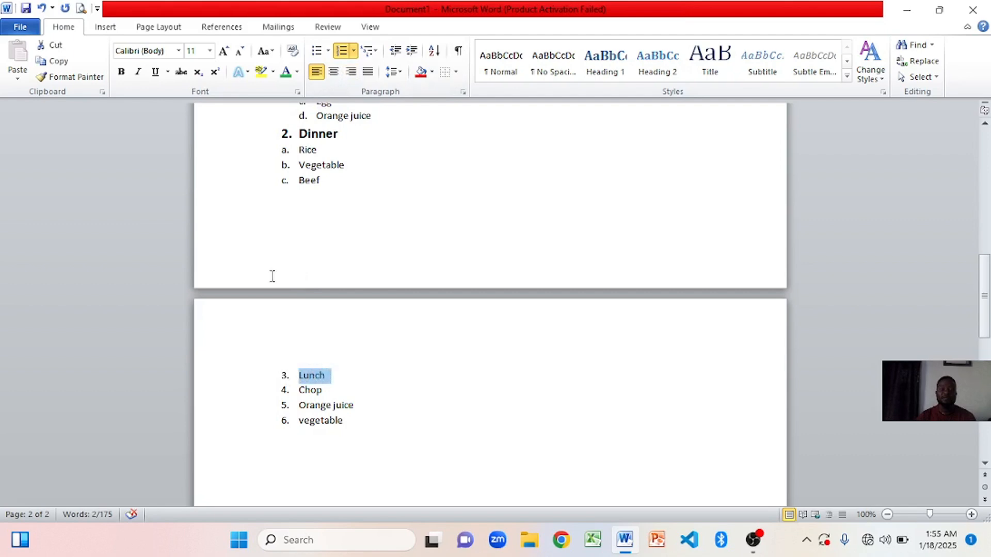
left_click(210, 53)
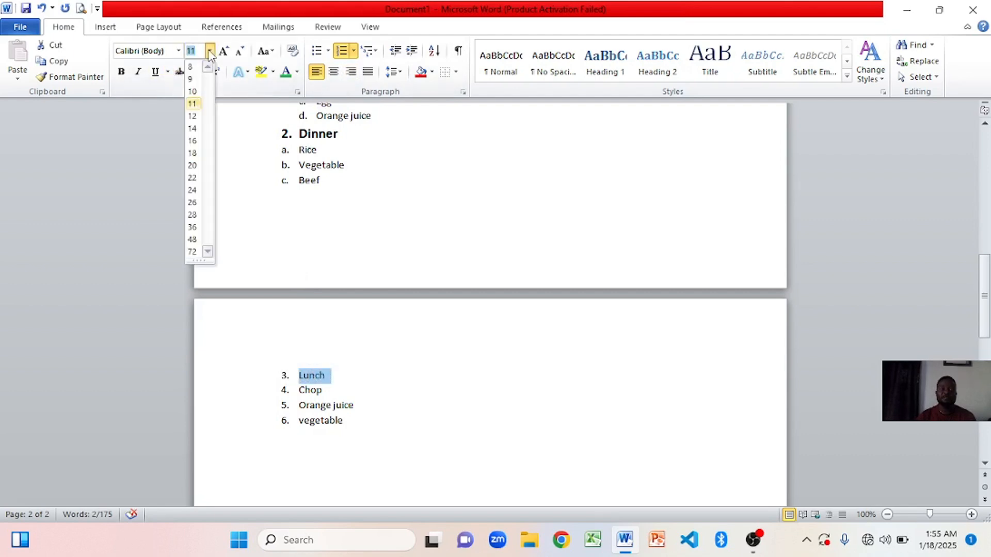
left_click(197, 128)
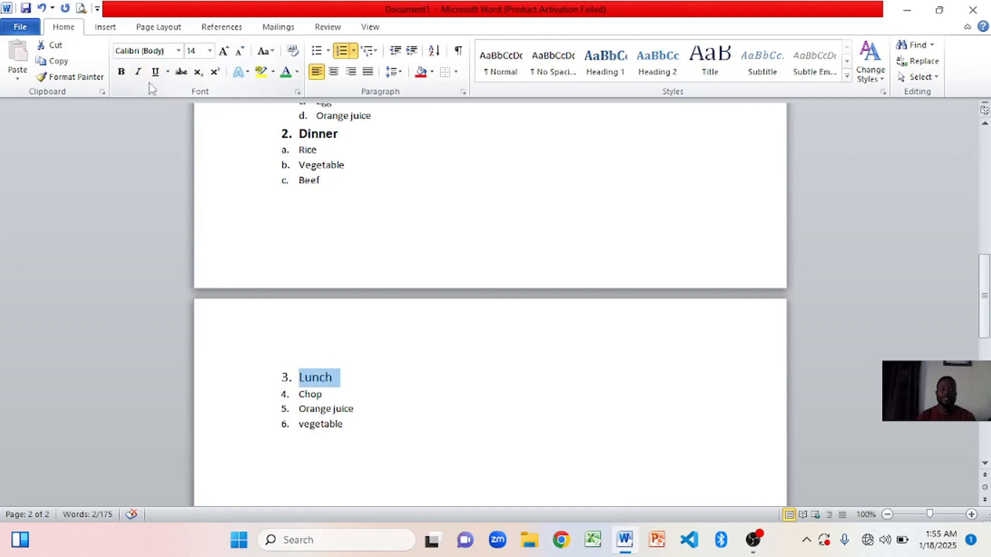
left_click(120, 72)
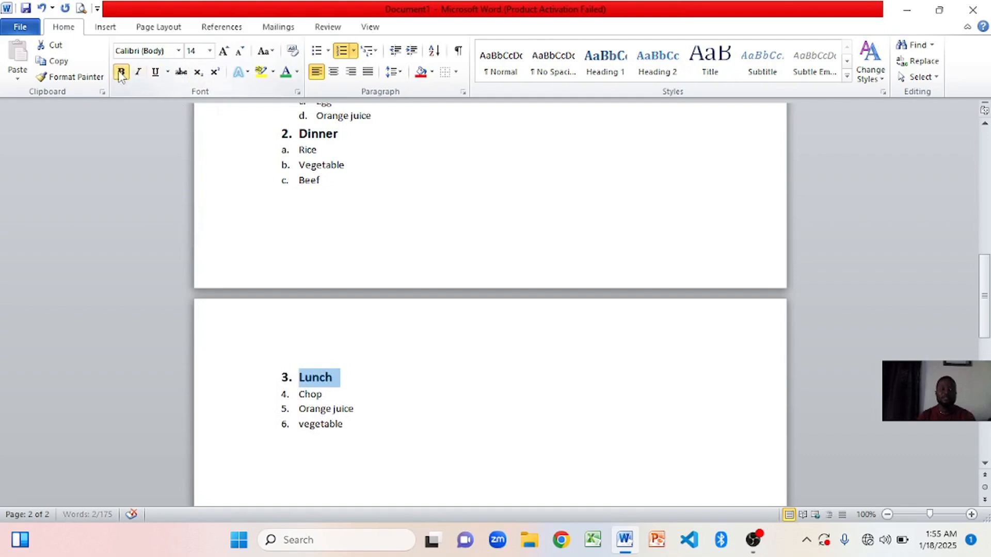
left_click(391, 356)
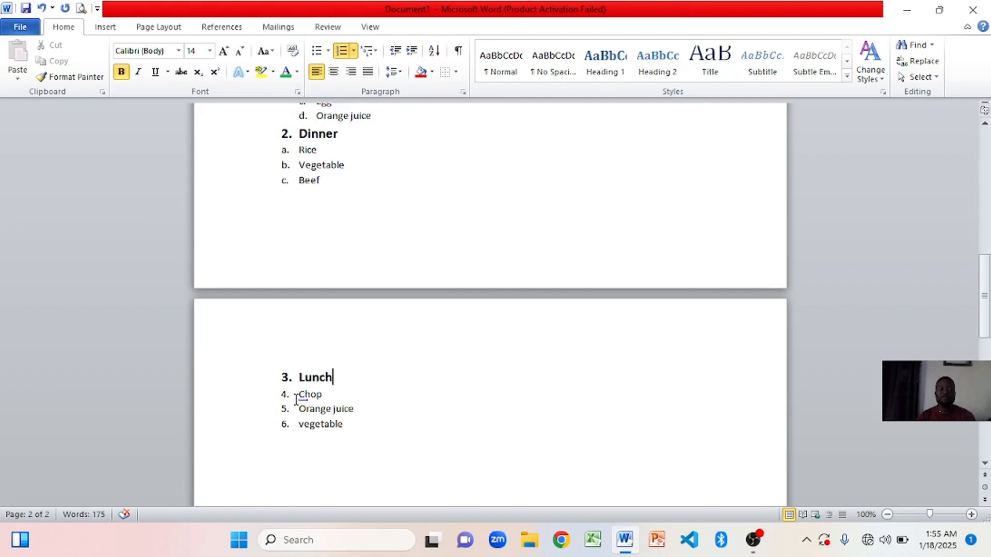
Step: Change the numbering of "Chop", "Orange juice" and "vegetable" under "Lunch" to the a., b., c. format
left_click_drag(298, 395, 327, 424)
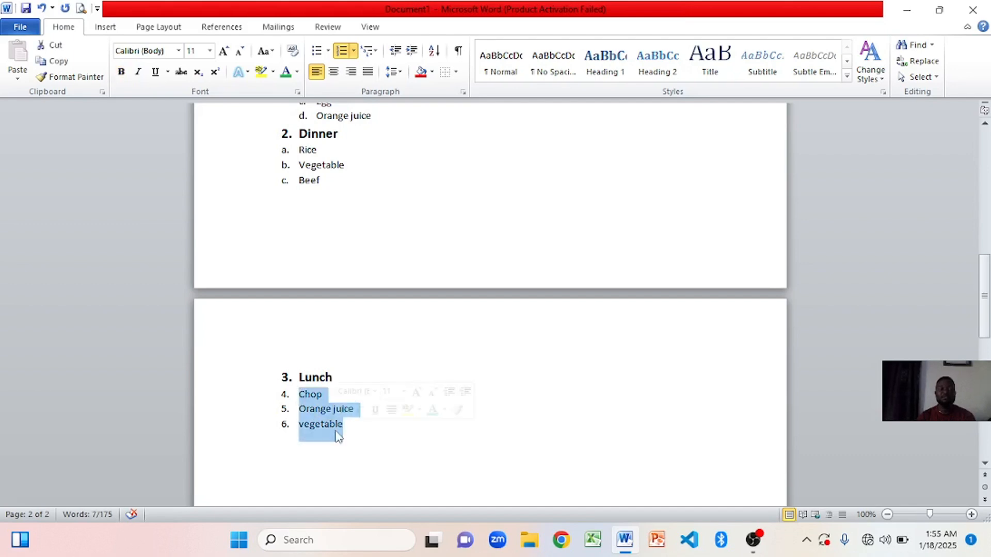
left_click(328, 54)
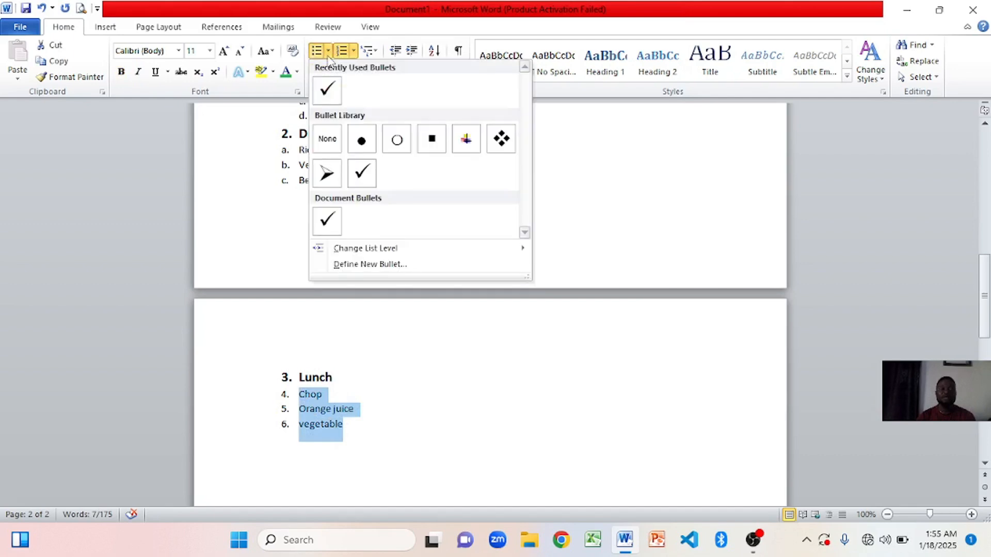
left_click(352, 50)
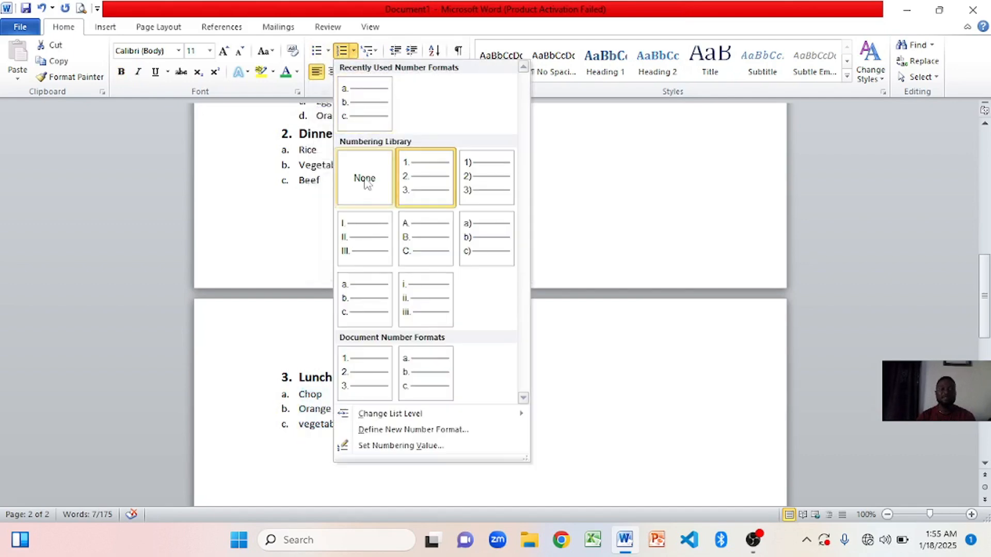
left_click(355, 287)
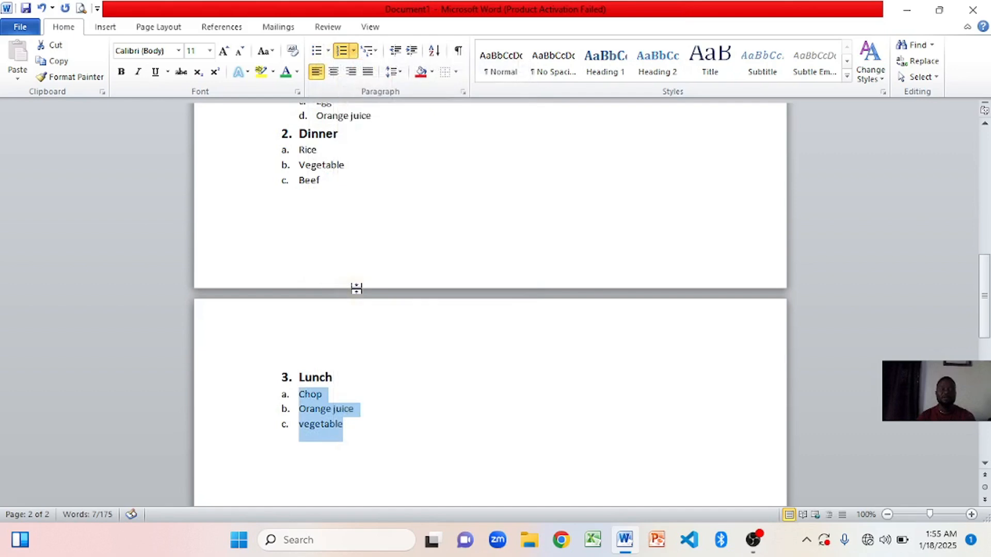
Step: Indent "Bread", "Egg" and "Orange juice" one level under "Break fast" as nested items a. to c
left_click(424, 409)
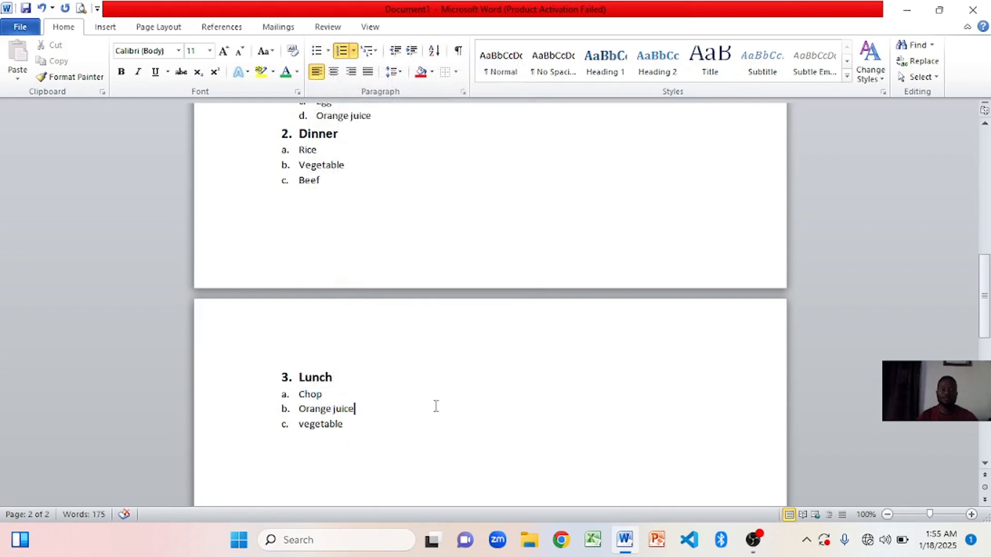
scroll(436, 406, "up", 3)
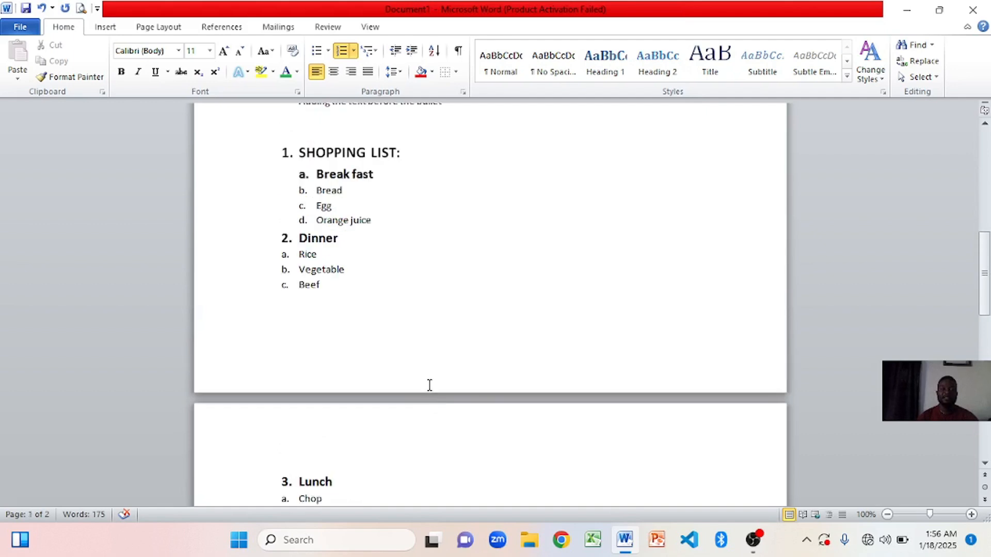
scroll(429, 385, "down", 1)
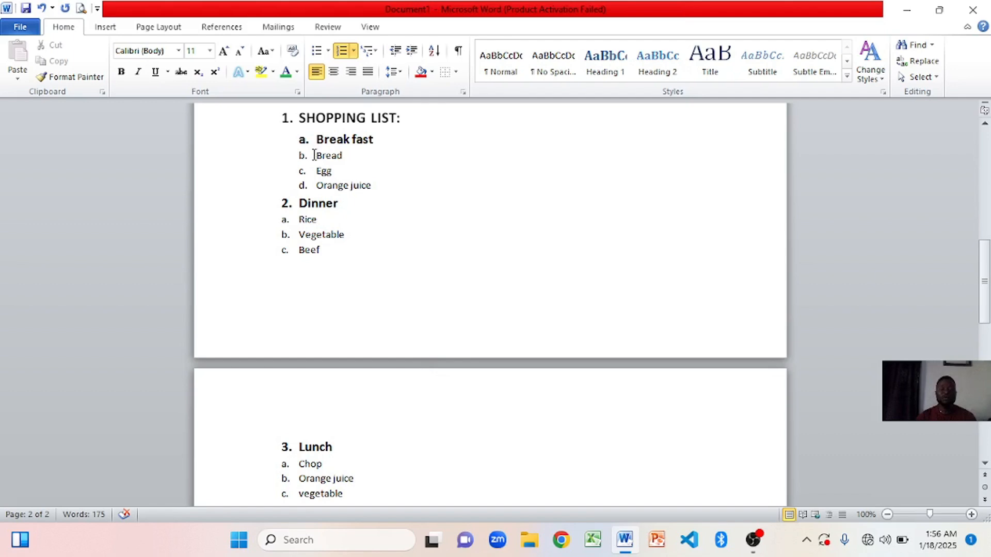
left_click_drag(315, 155, 376, 186)
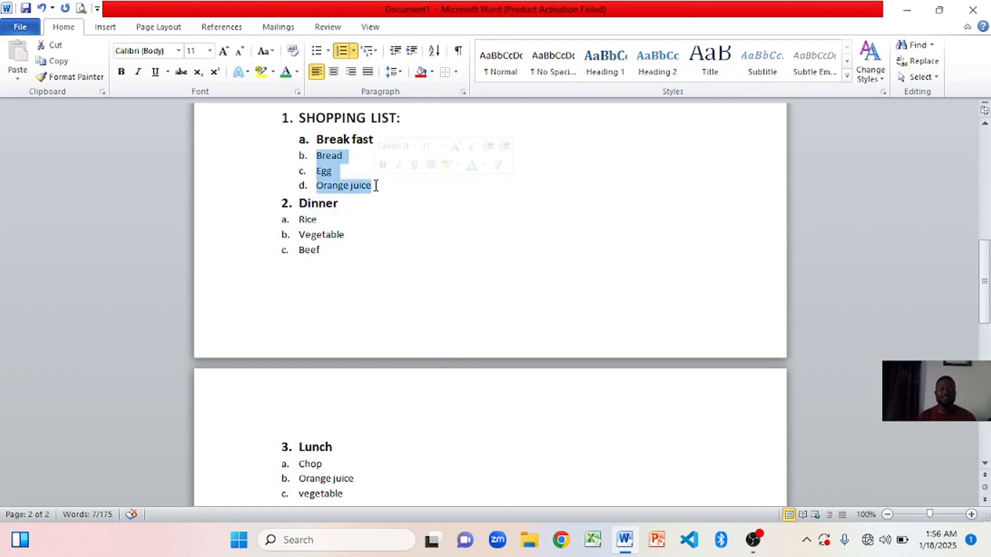
left_click(410, 57)
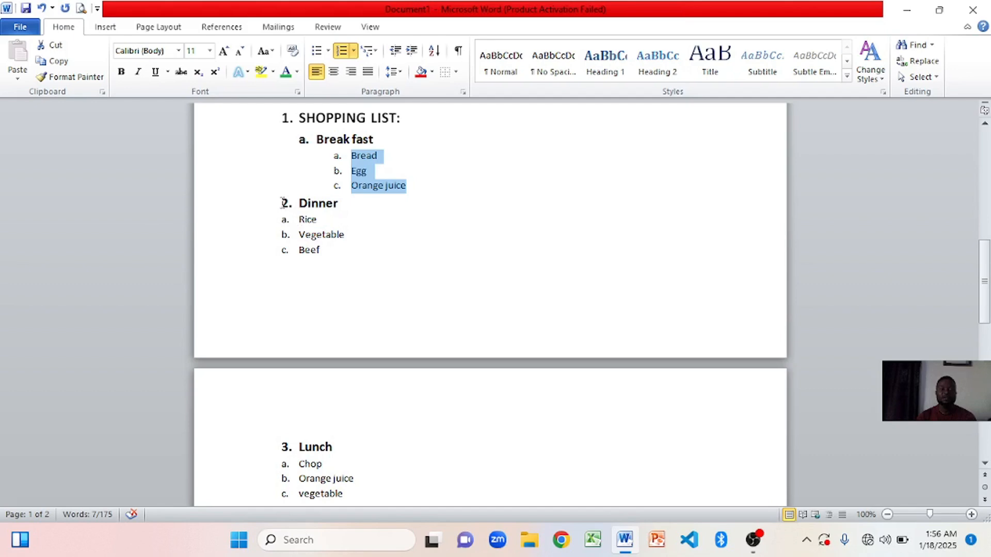
Step: Try to indent "Dinner" and "Rice" together until they align with the "Break fast" food items
left_click_drag(282, 203, 349, 217)
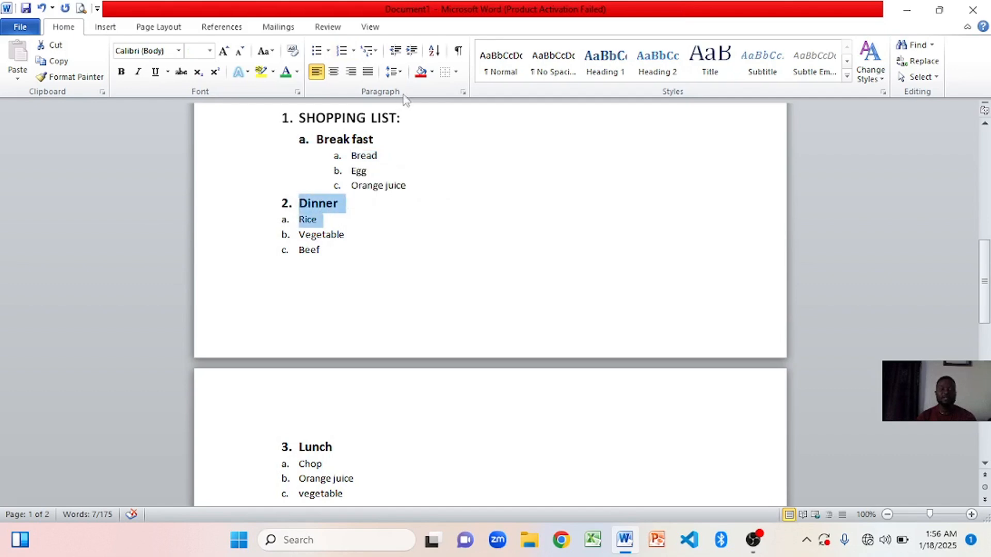
left_click(412, 51)
left_click(412, 51)
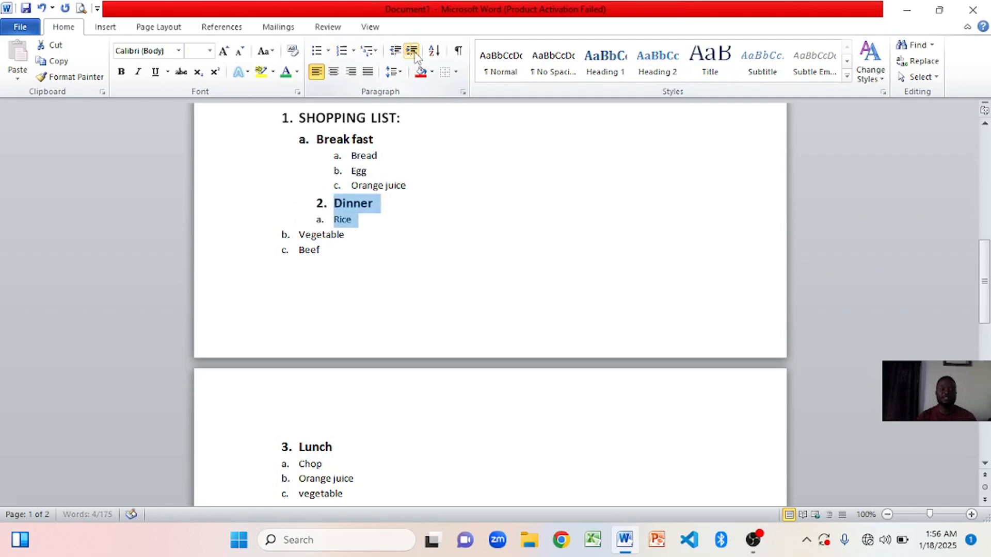
left_click(412, 51)
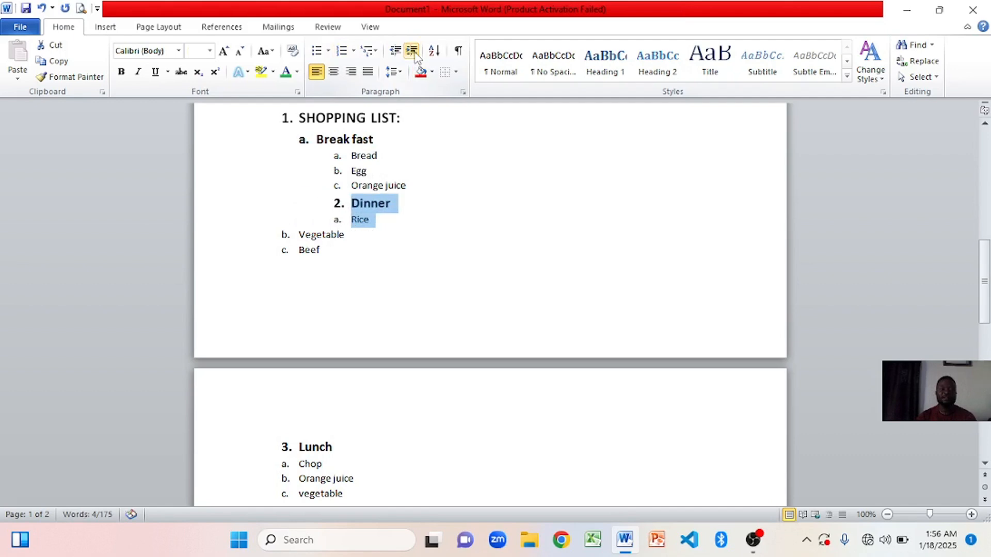
left_click(384, 222)
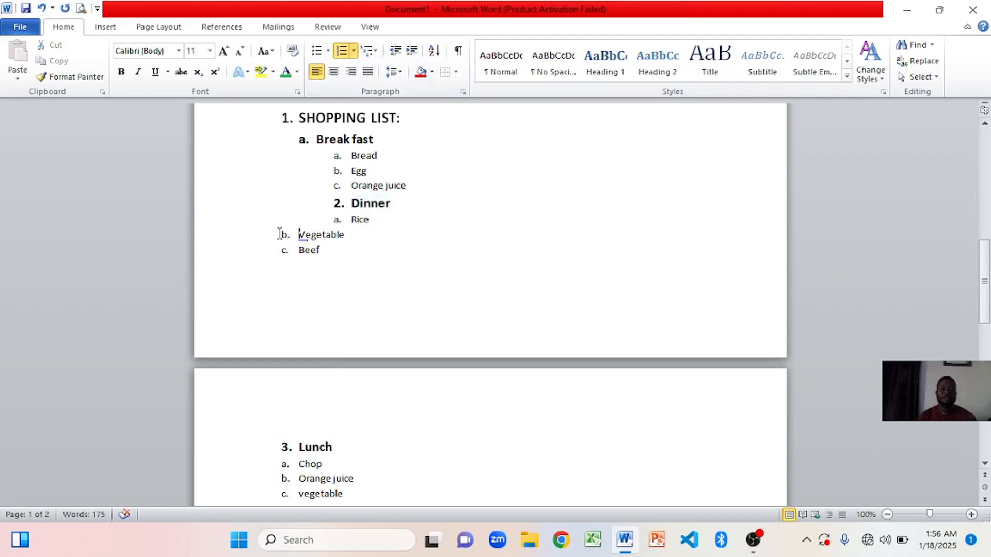
Step: Try to indent "Vegetable" and "Beef" to line up under "Dinner", reducing the indent again by one level
left_click_drag(299, 233, 315, 261)
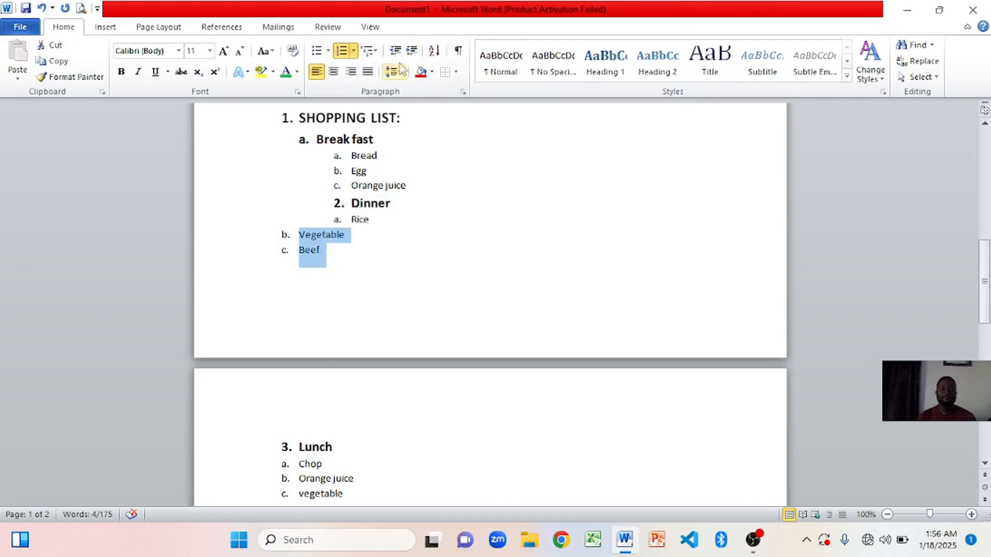
left_click(411, 51)
left_click(411, 52)
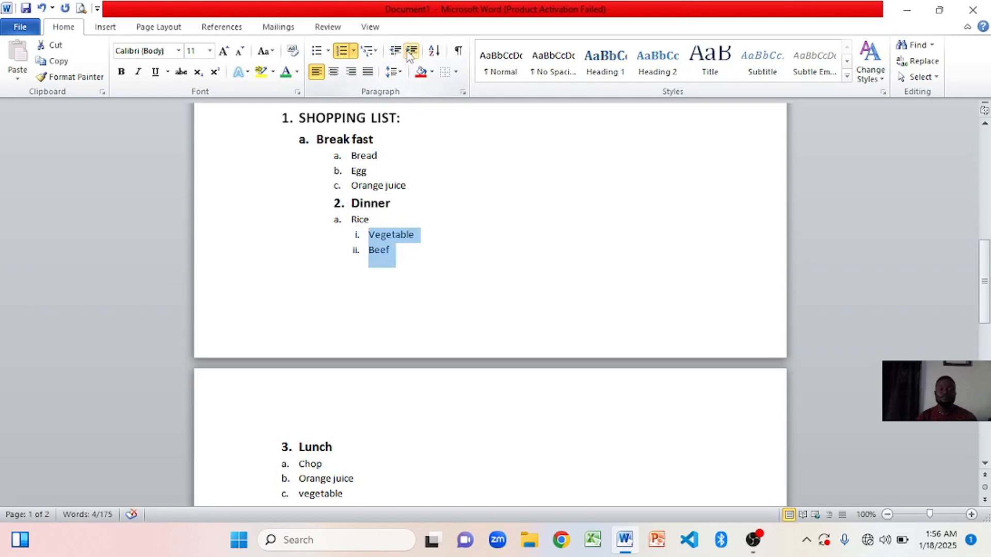
left_click(395, 52)
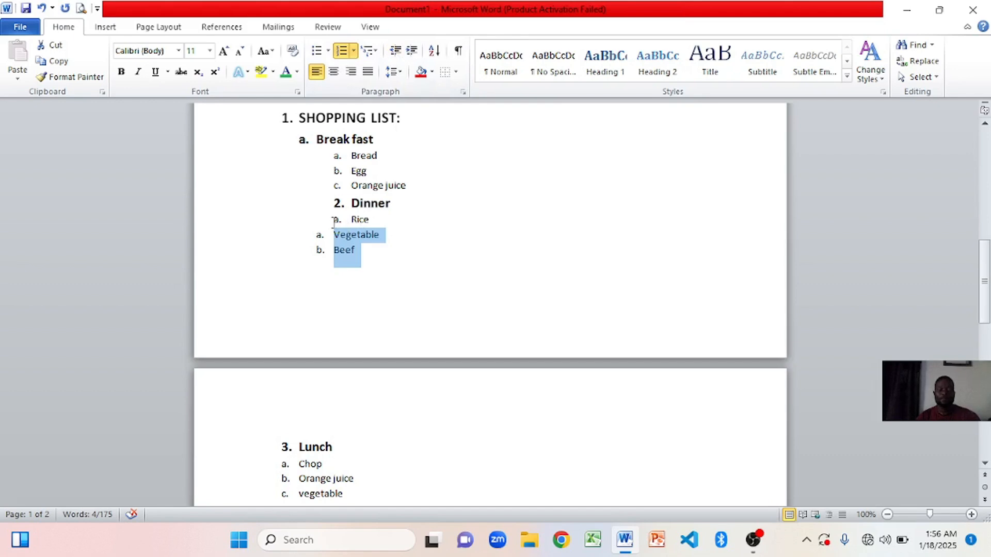
Step: Undo the indent changes made to "Vegetable", "Beef", "Dinner" and "Rice"
key("ctrl+z")
key("ctrl+z")
key("ctrl+z")
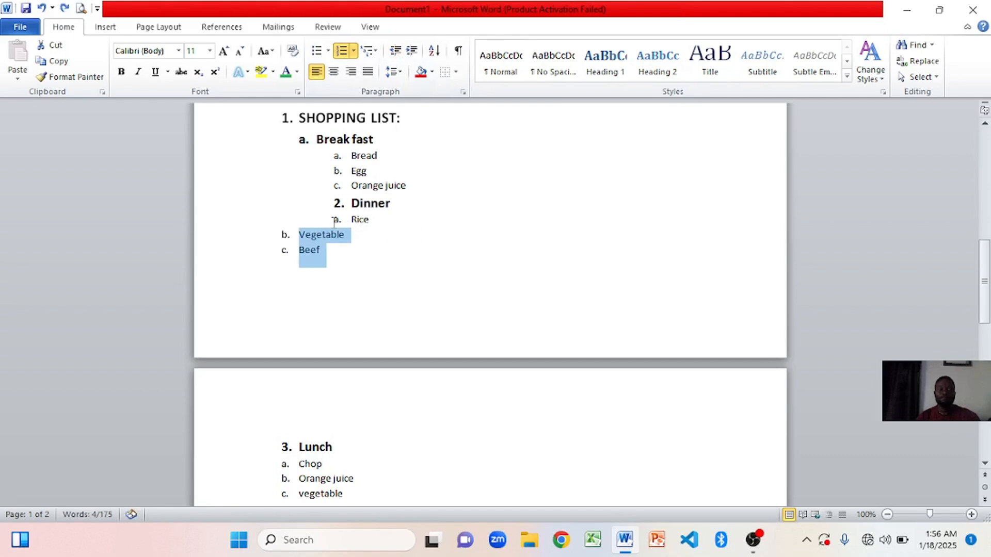
key("ctrl+z")
key("ctrl+z")
key("ctrl+z")
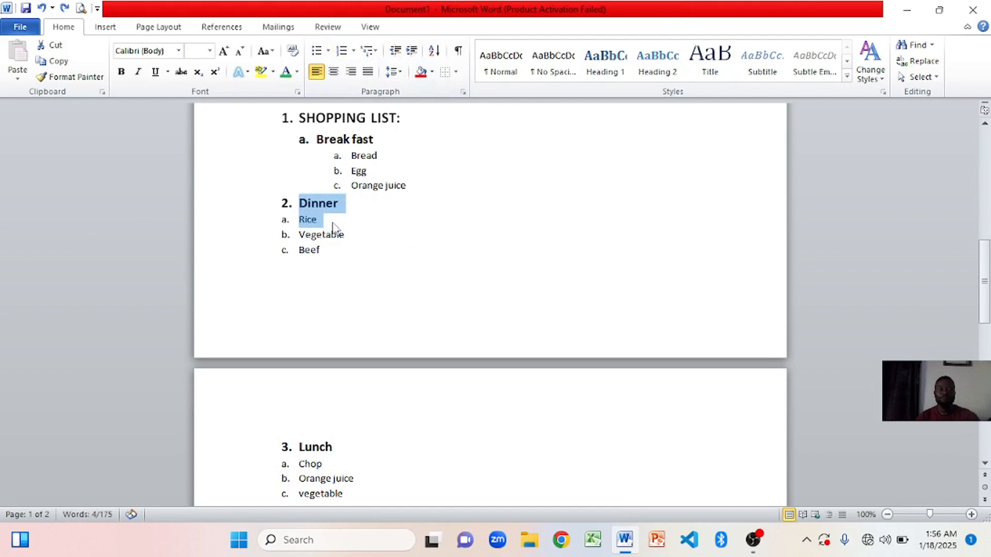
Step: Indent only the "Dinner" heading so that it becomes a lettered sub-item of the shopping list
left_click(377, 241)
left_click(281, 203)
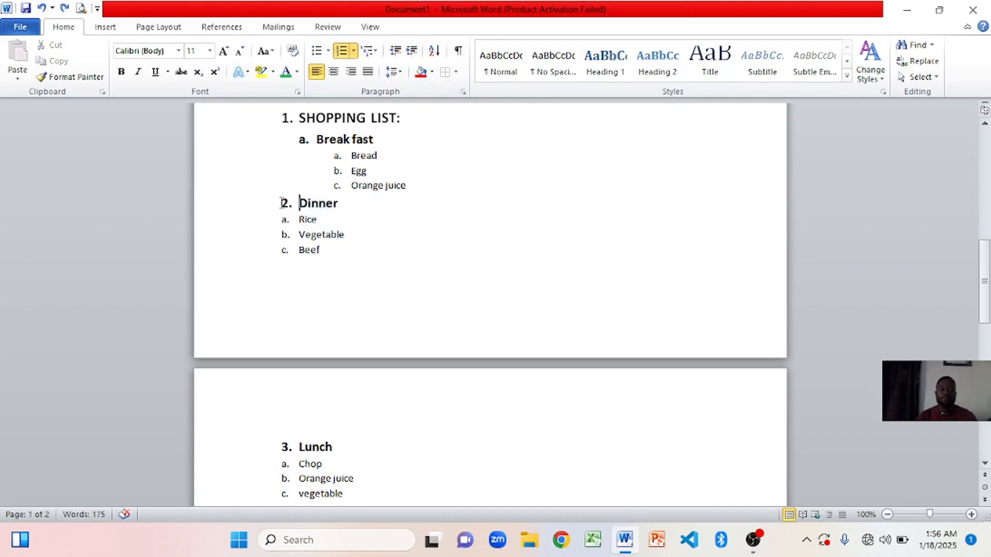
left_click_drag(300, 203, 341, 210)
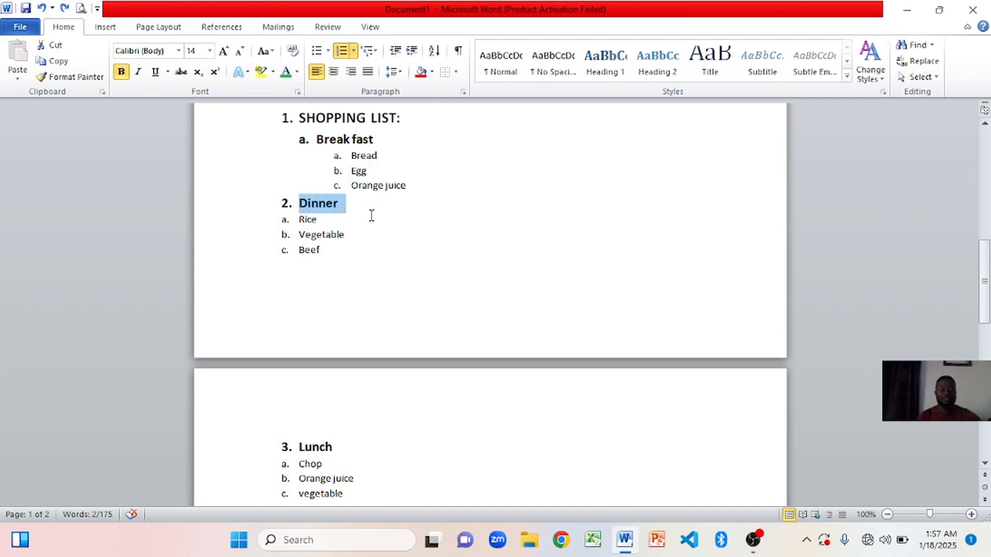
left_click(410, 51)
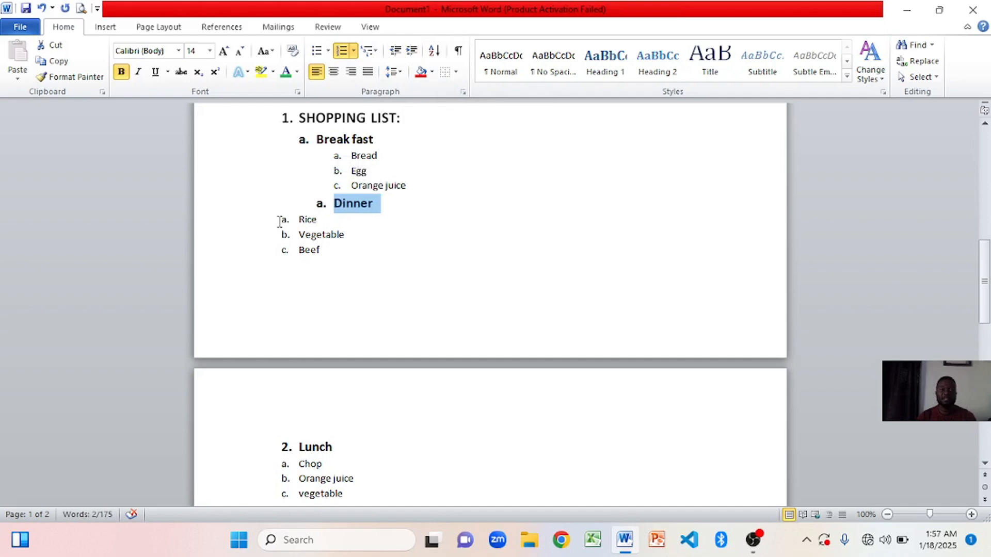
Step: Indent "Rice", "Vegetable" and "Beef" so that they sit one step deeper than "Dinner"
left_click_drag(279, 222, 334, 251)
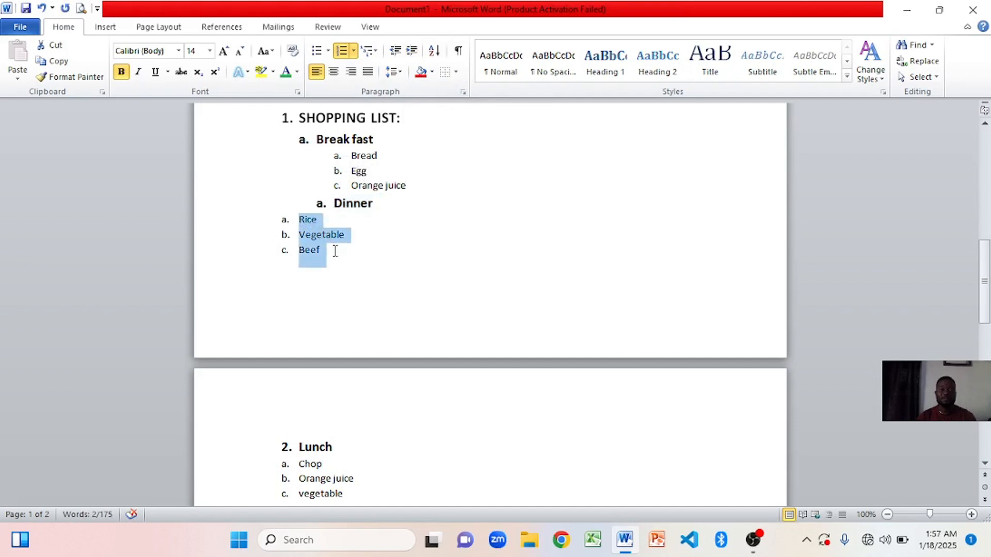
left_click(410, 51)
left_click(410, 52)
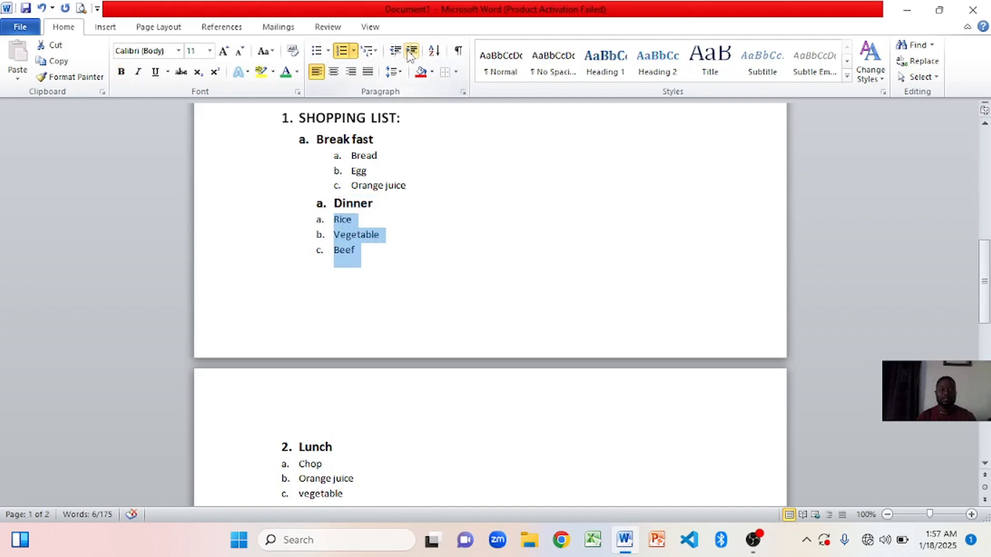
left_click(410, 52)
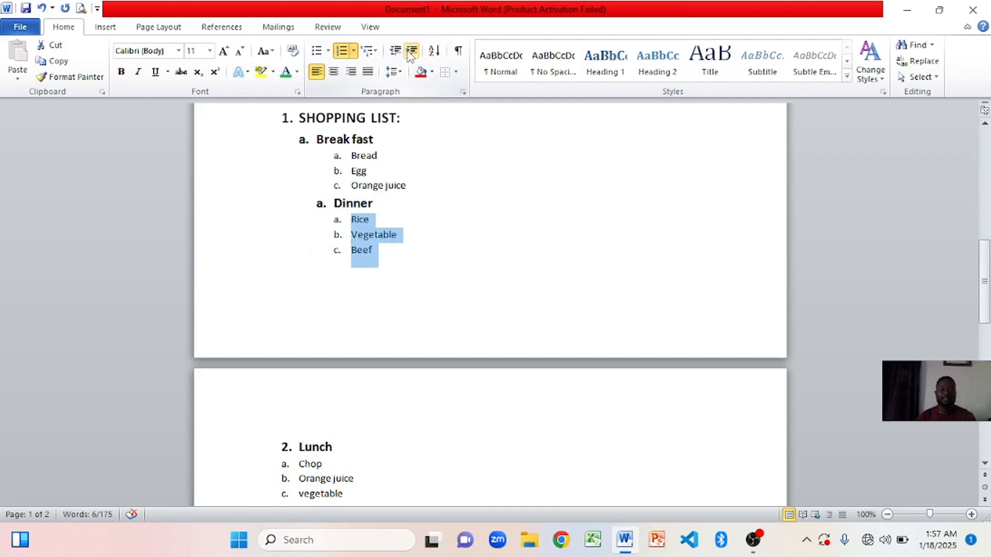
left_click(410, 51)
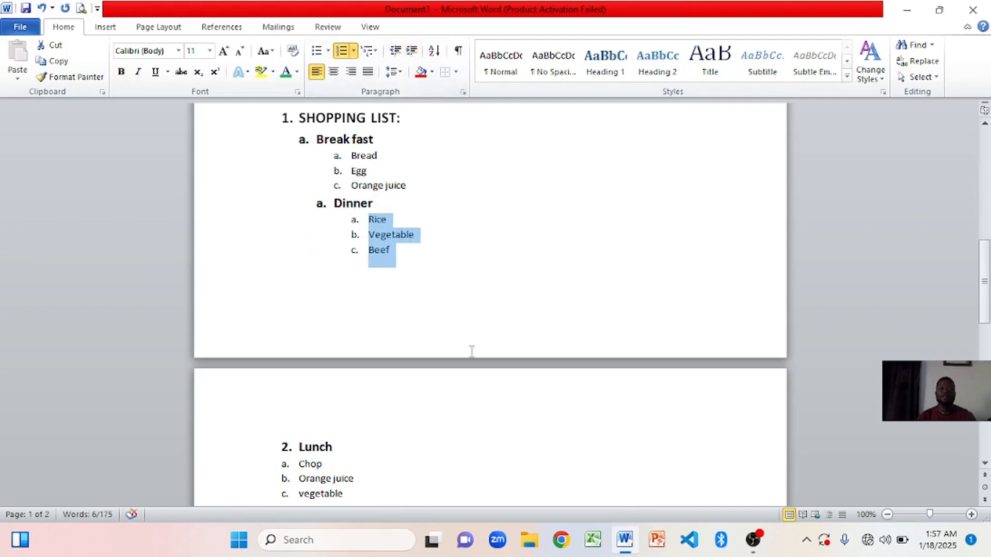
Step: Indent the "Lunch" heading to the same level as "Dinner" as lettered item b
left_click(443, 430)
scroll(433, 425, "down", 1)
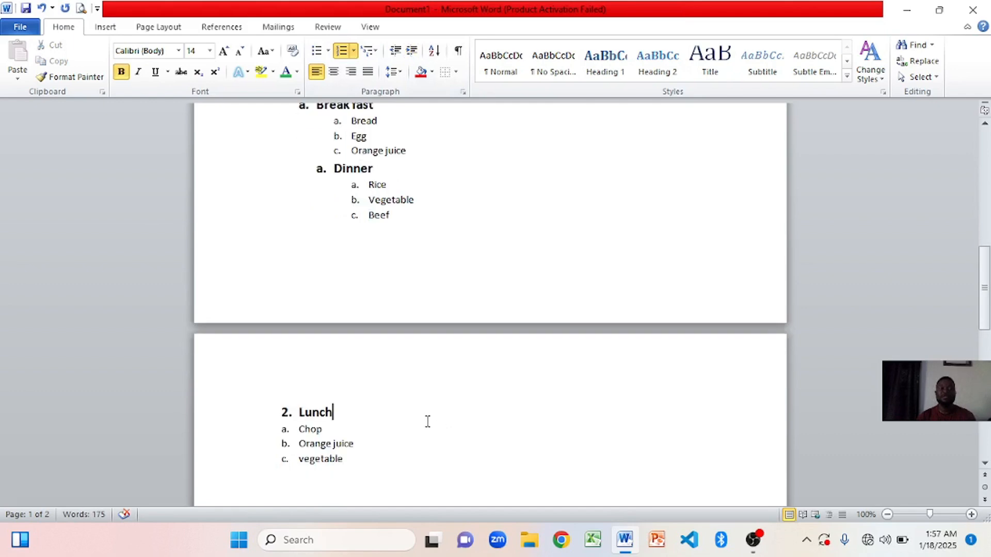
left_click_drag(298, 413, 342, 413)
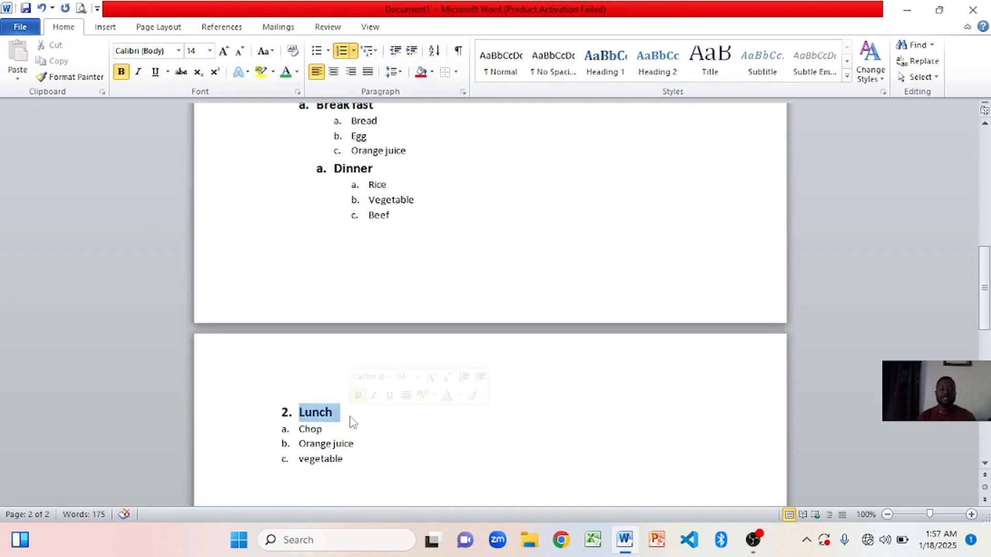
left_click(412, 51)
left_click(412, 51)
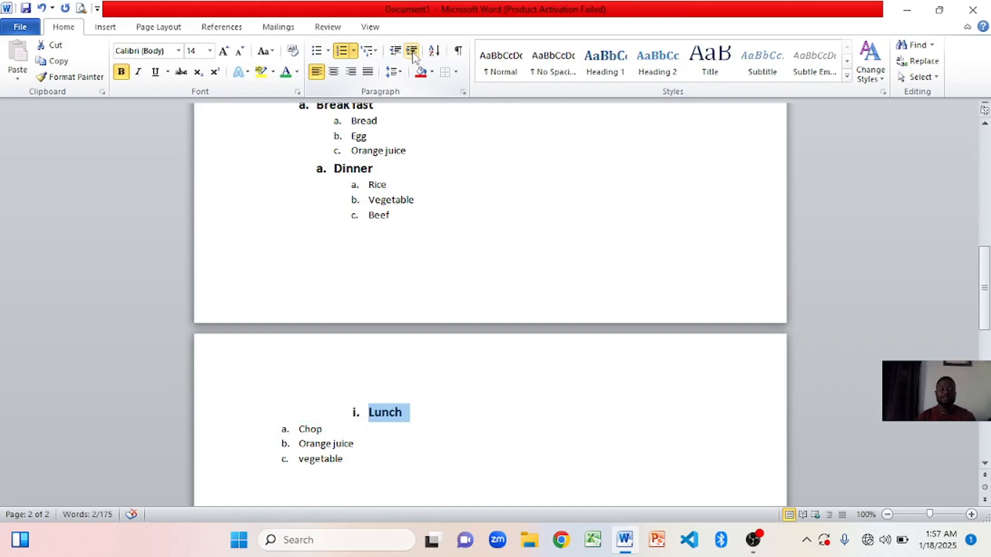
left_click(395, 50)
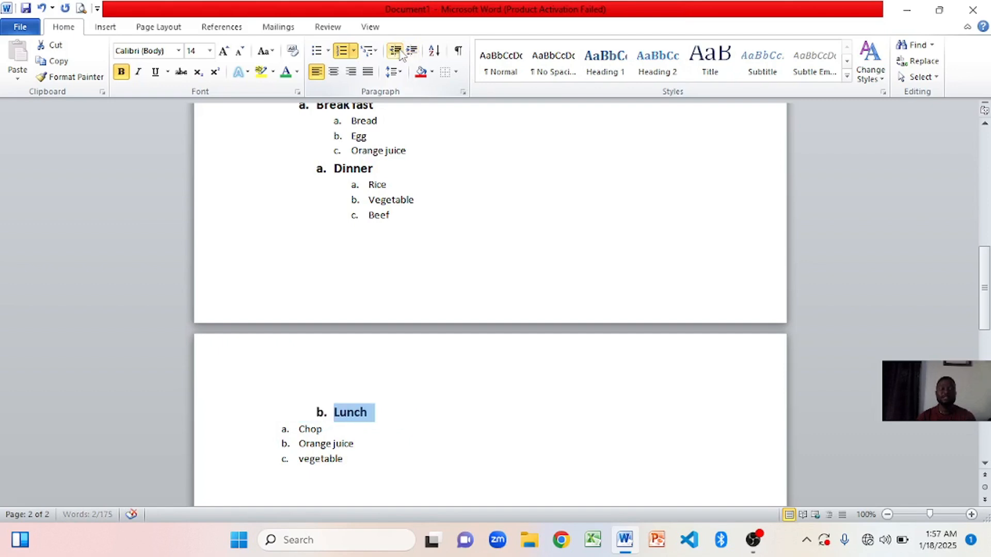
Step: Indent "Chop", "Orange juice" and "vegetable" until they align with the "Lunch" heading
left_click_drag(298, 429, 376, 459)
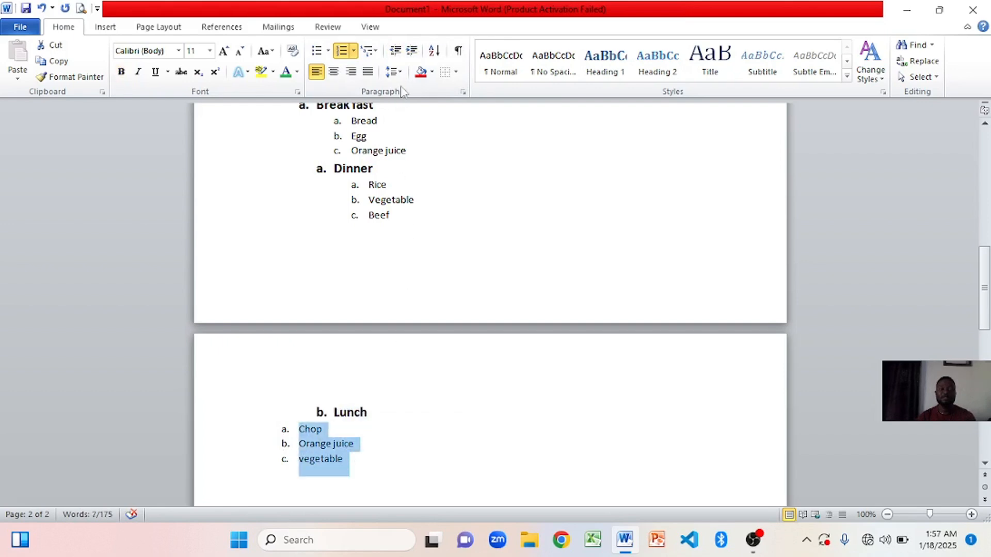
left_click(412, 51)
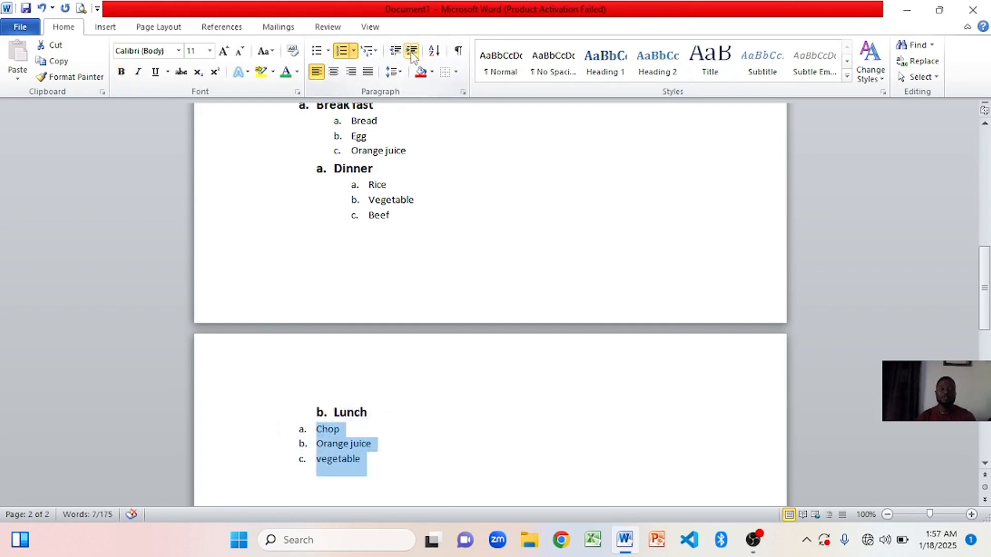
left_click(412, 51)
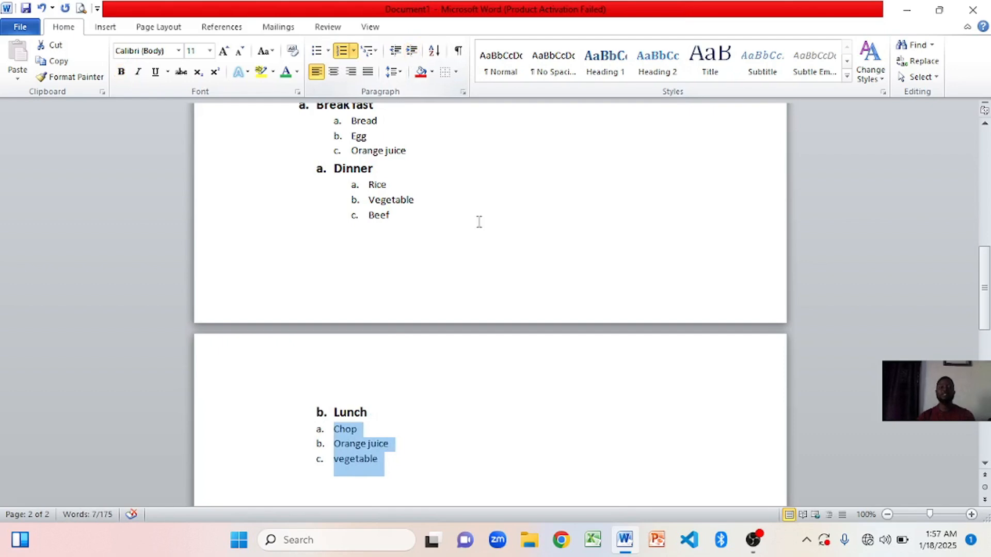
Step: Sort the three food items under "Dinner" by paragraph text in ascending order, with no header row
scroll(497, 308, "up", 2)
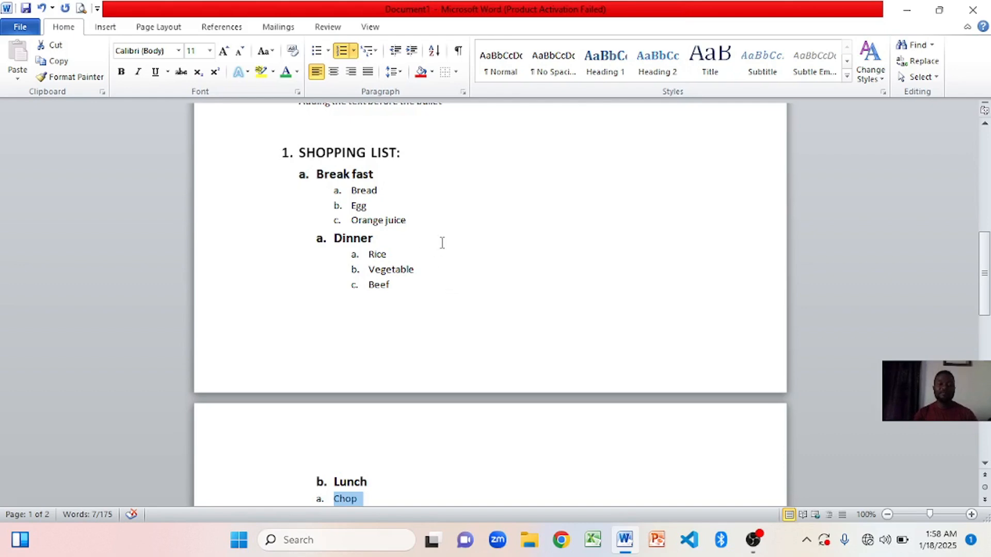
left_click(367, 254)
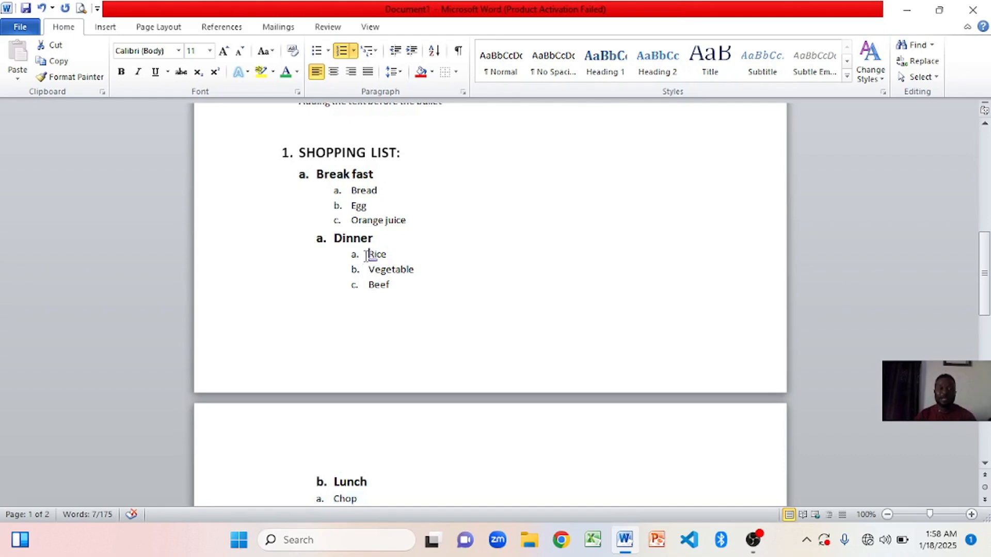
left_click_drag(367, 255, 409, 296)
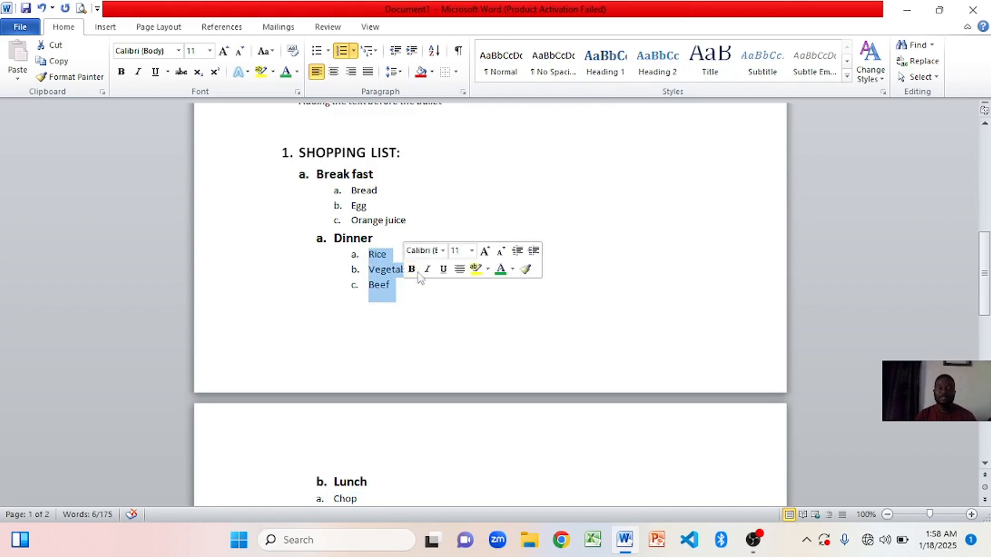
left_click(440, 56)
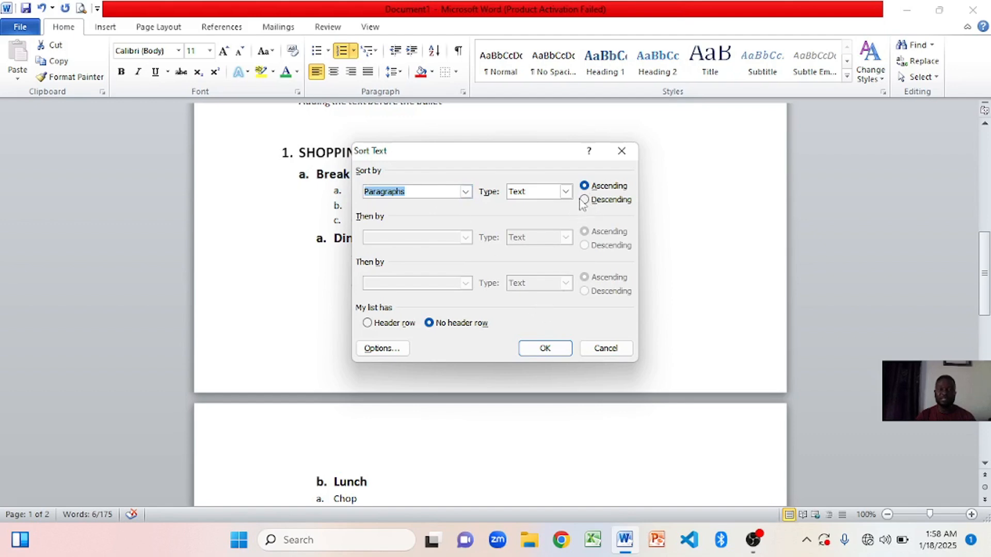
left_click(560, 351)
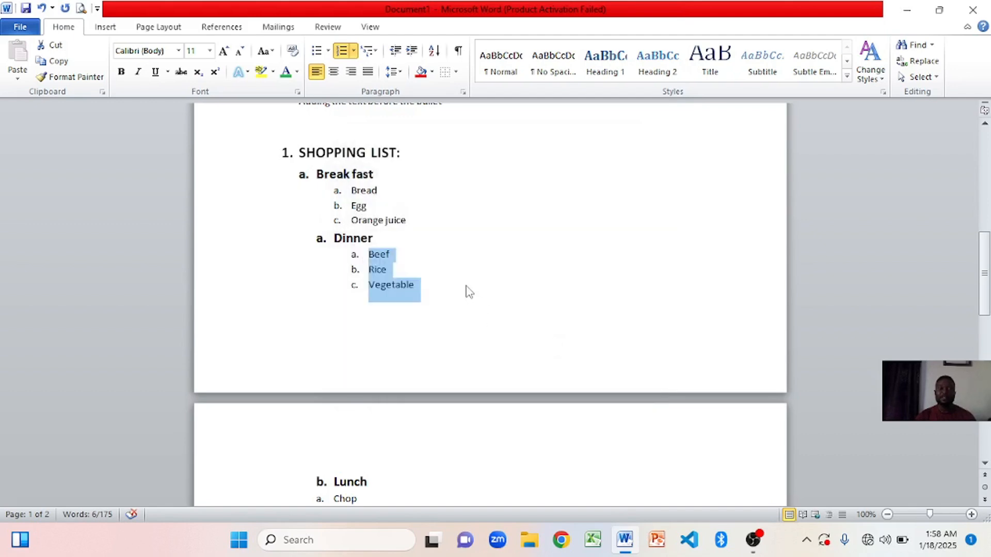
left_click(463, 288)
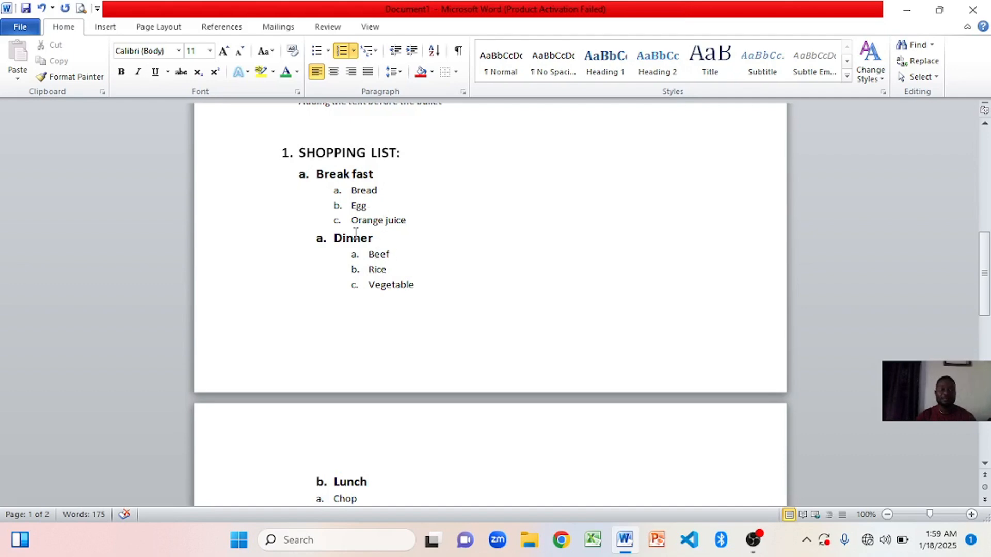
scroll(355, 232, "down", 1)
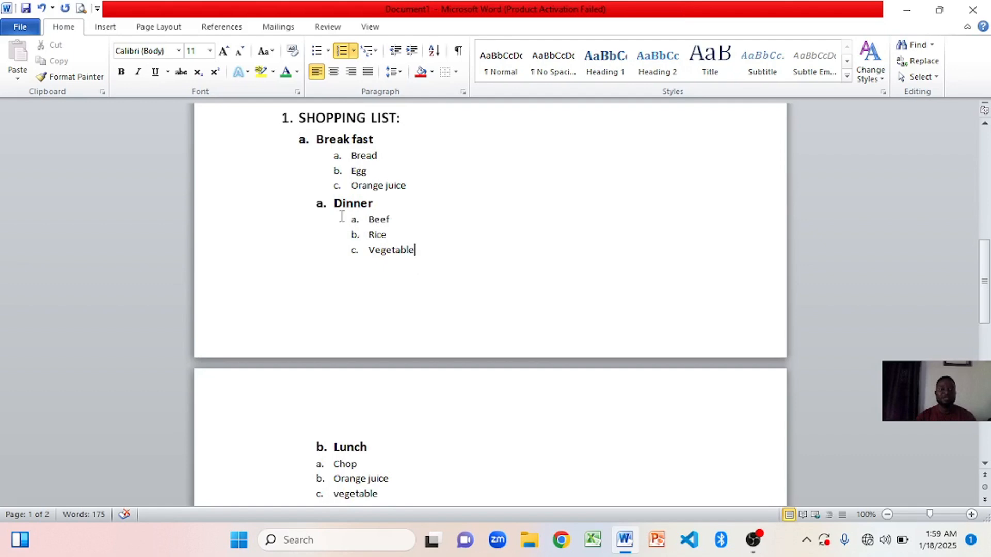
Step: Try to sort the whole list from "Break fast" through the "Lunch" items by paragraph text in ascending order, with no header row
left_click_drag(317, 141, 419, 445)
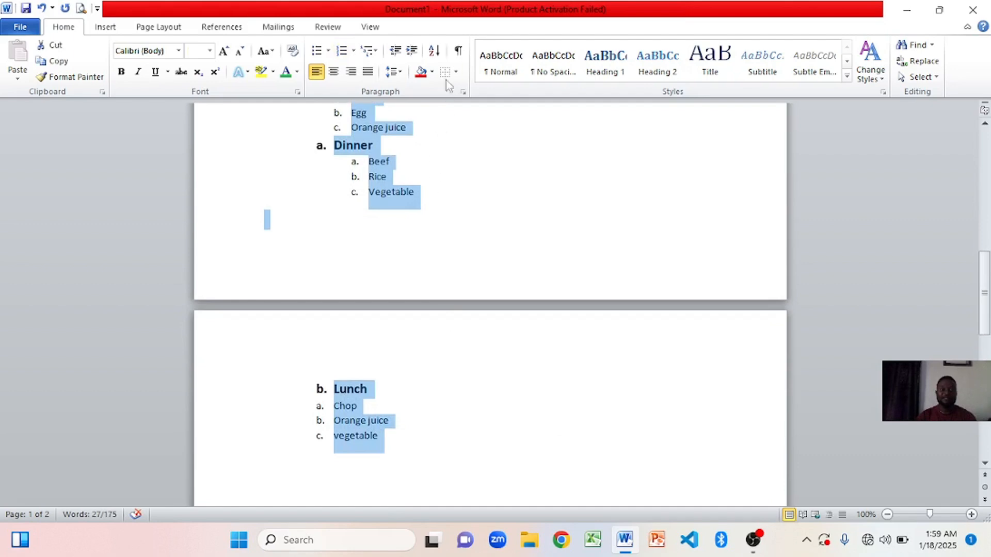
left_click(438, 50)
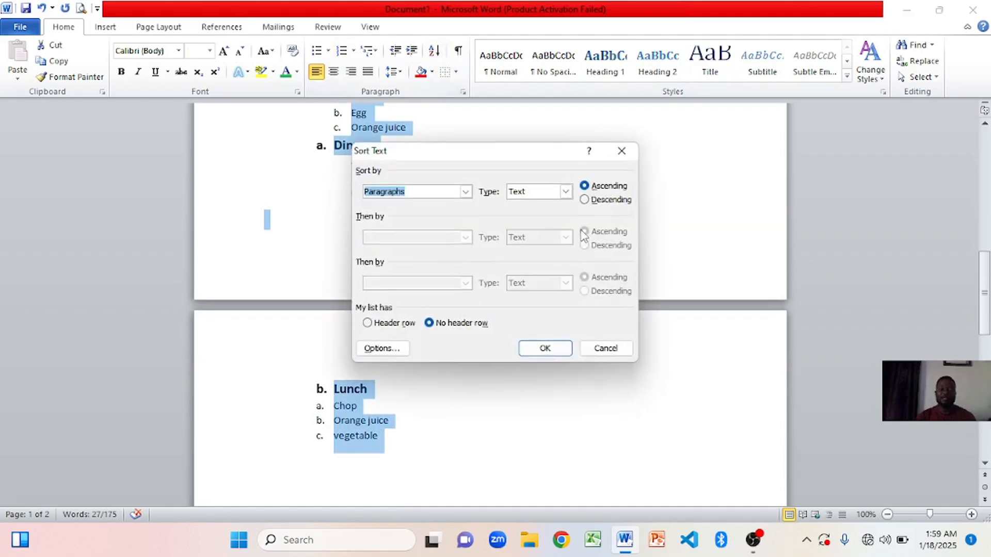
left_click(550, 350)
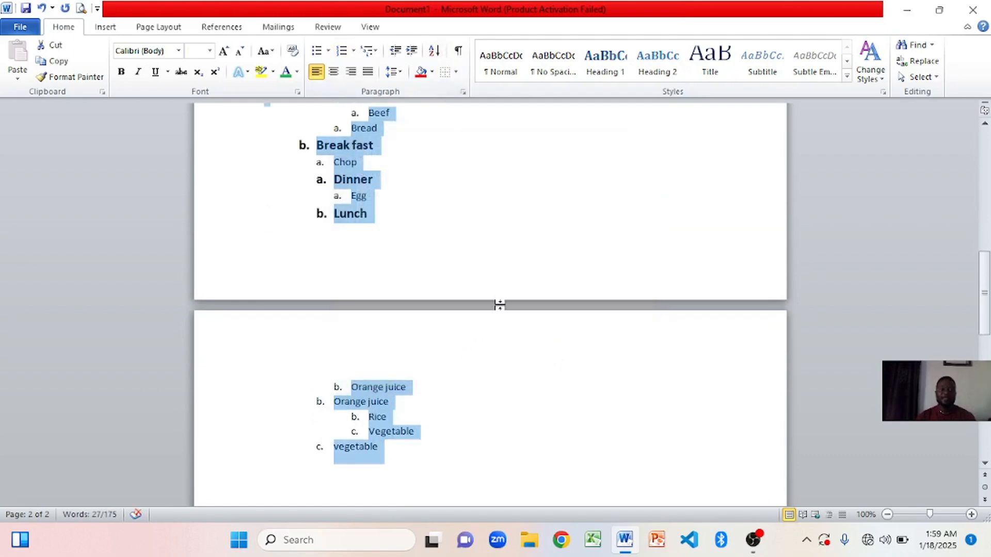
left_click(508, 269)
Step: Undo the last sort of the meal headings and food items
scroll(508, 269, "up", 3)
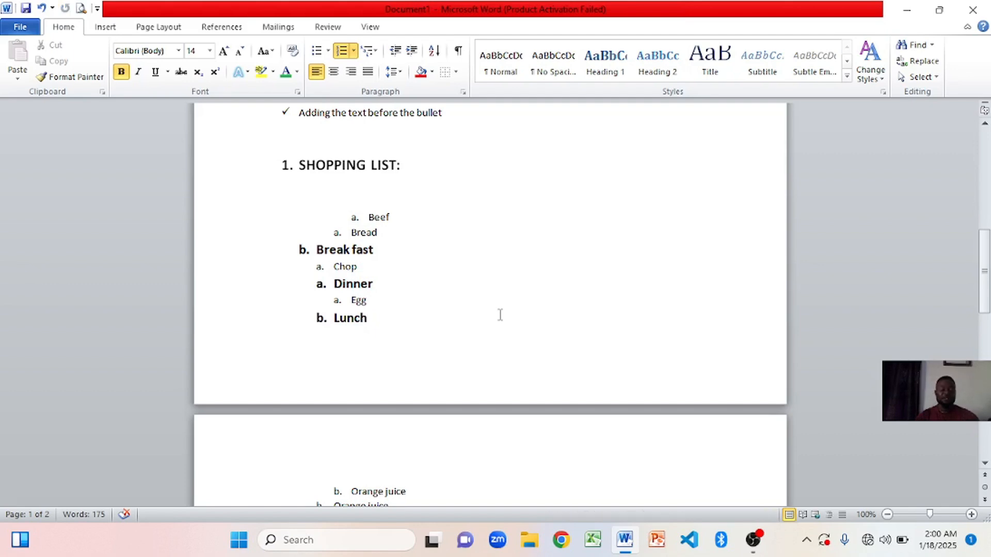
key("ctrl+z")
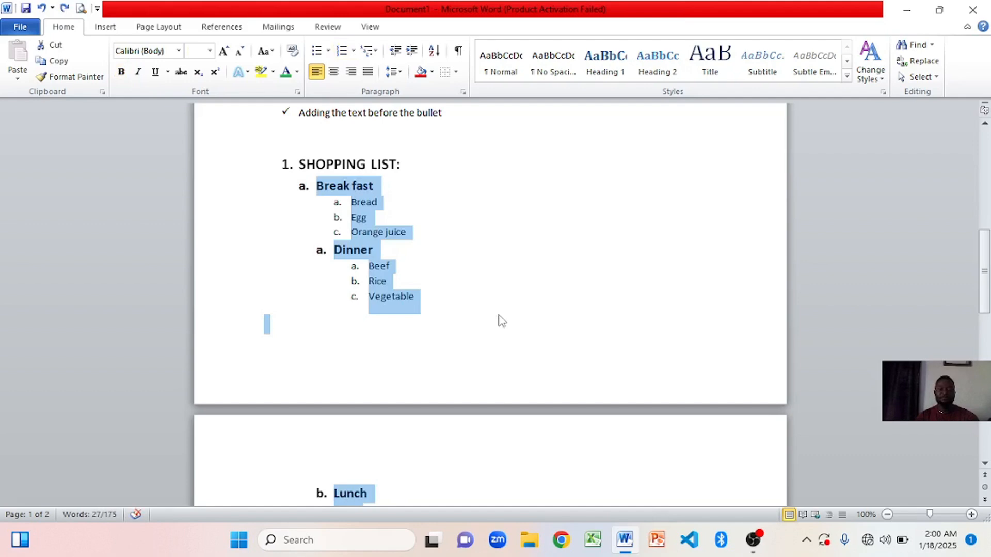
left_click(500, 320)
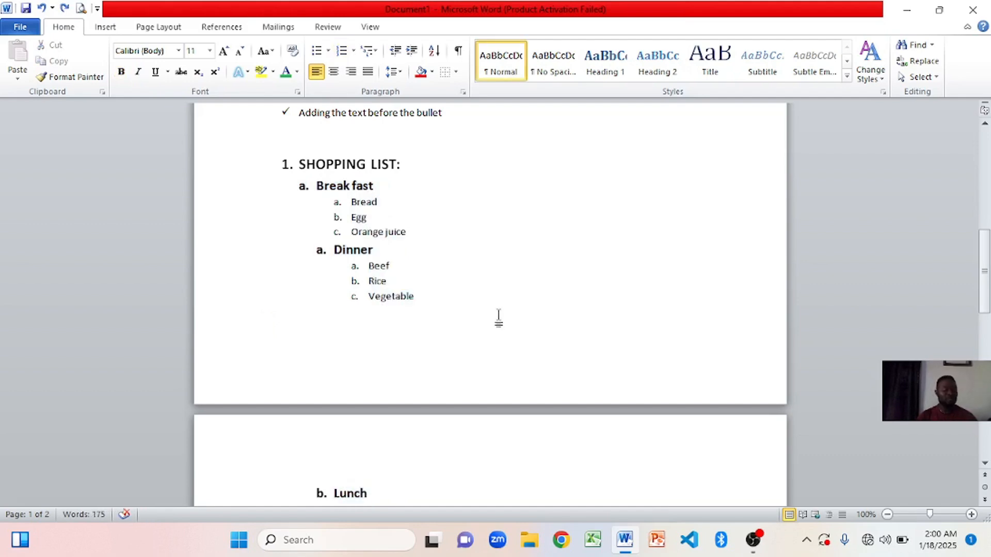
Step: Look through the shopping list, the Lesson Three bullets and the practice paragraphs above them
scroll(498, 318, "down", 1)
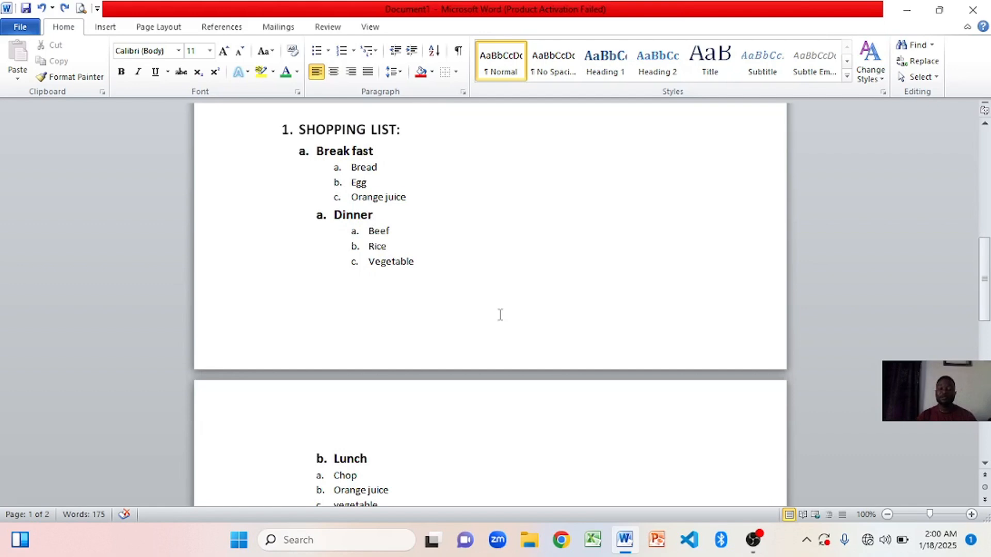
scroll(499, 315, "down", 8)
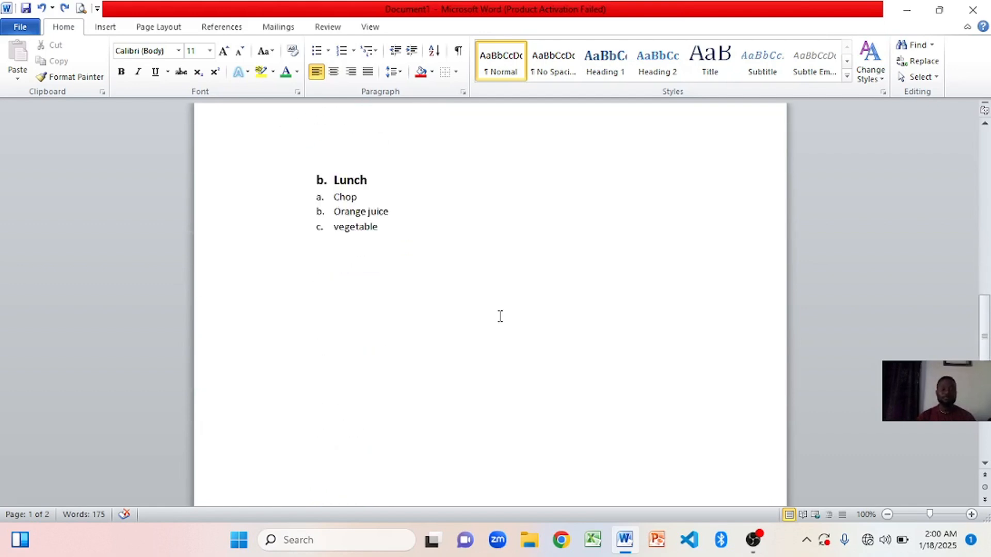
scroll(499, 316, "up", 1)
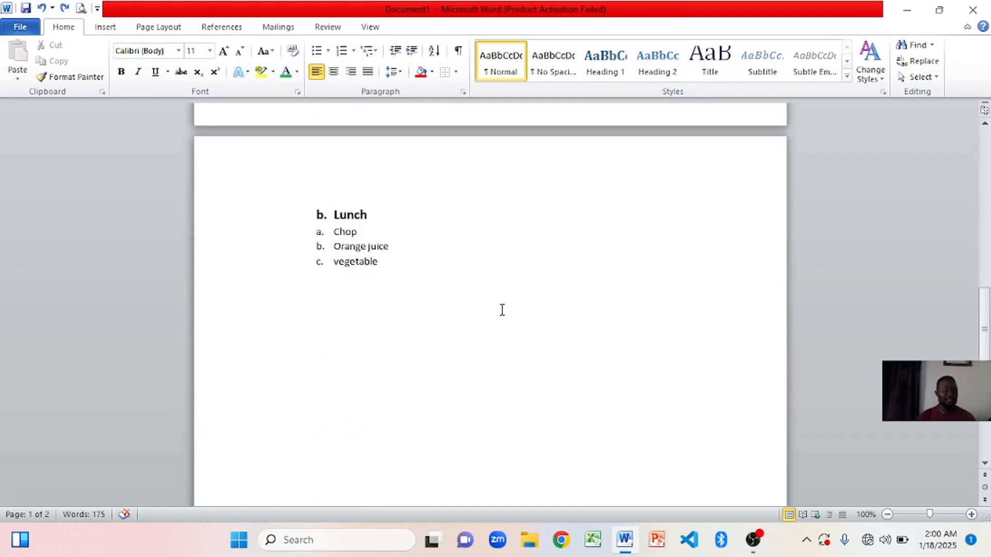
scroll(502, 310, "up", 3)
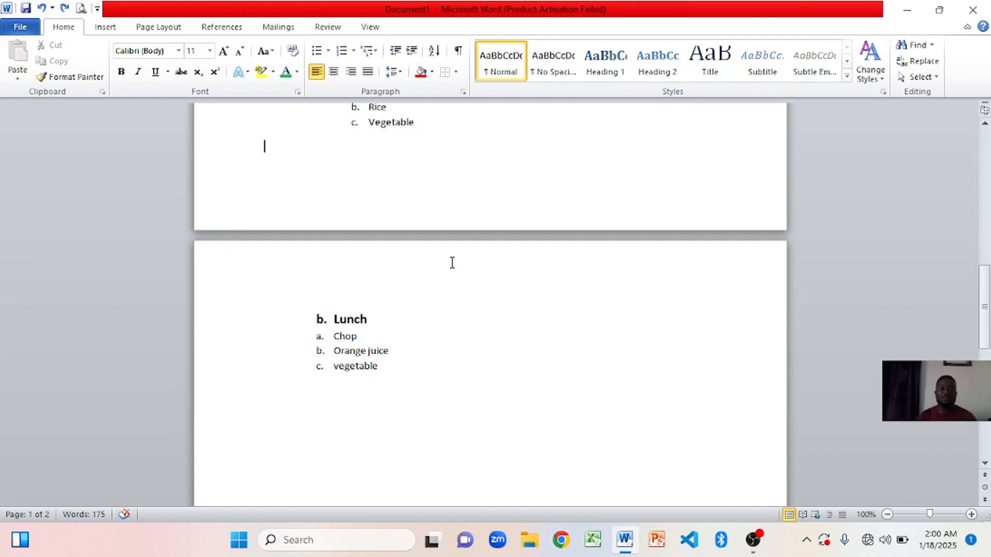
scroll(452, 261, "up", 2)
scroll(451, 257, "up", 7)
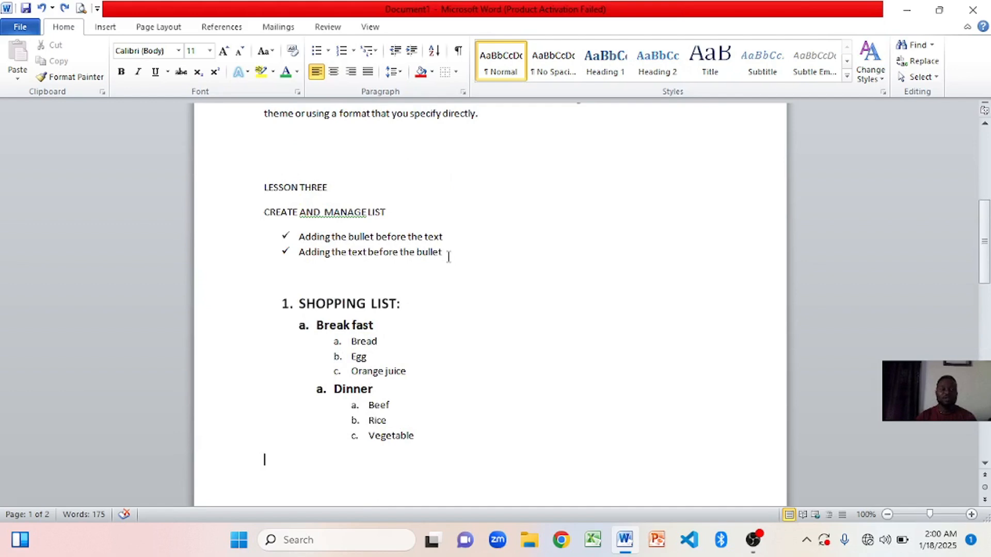
scroll(448, 256, "up", 4)
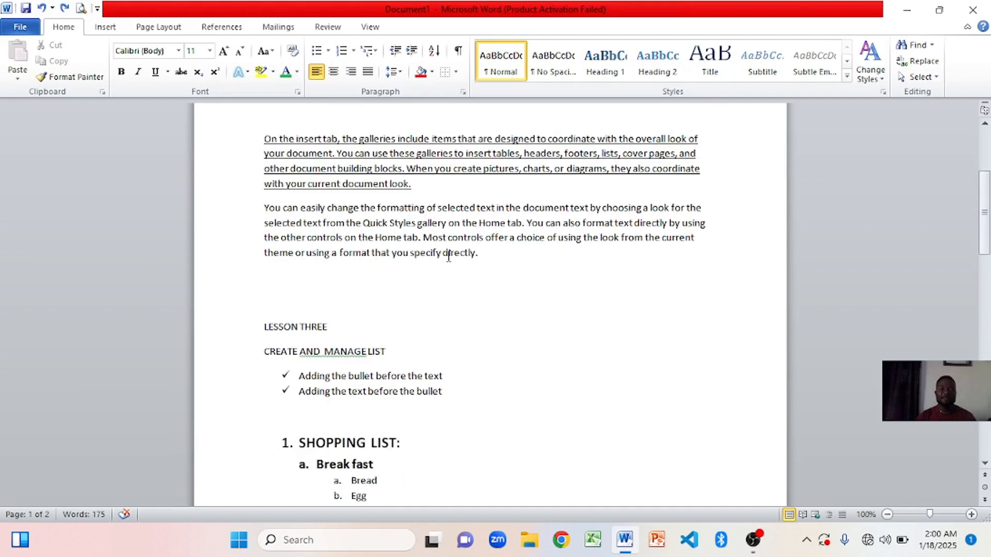
scroll(449, 255, "down", 7)
scroll(450, 256, "down", 3)
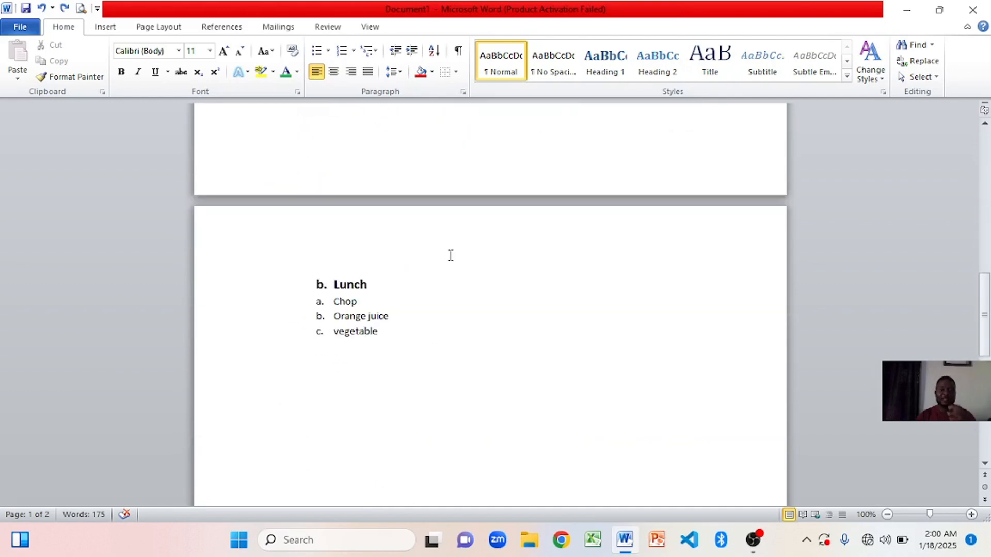
Step: End the lettered list after the last "Lunch" item and add the heading "LESION FOUR" below it, separated by a blank line
left_click(400, 331)
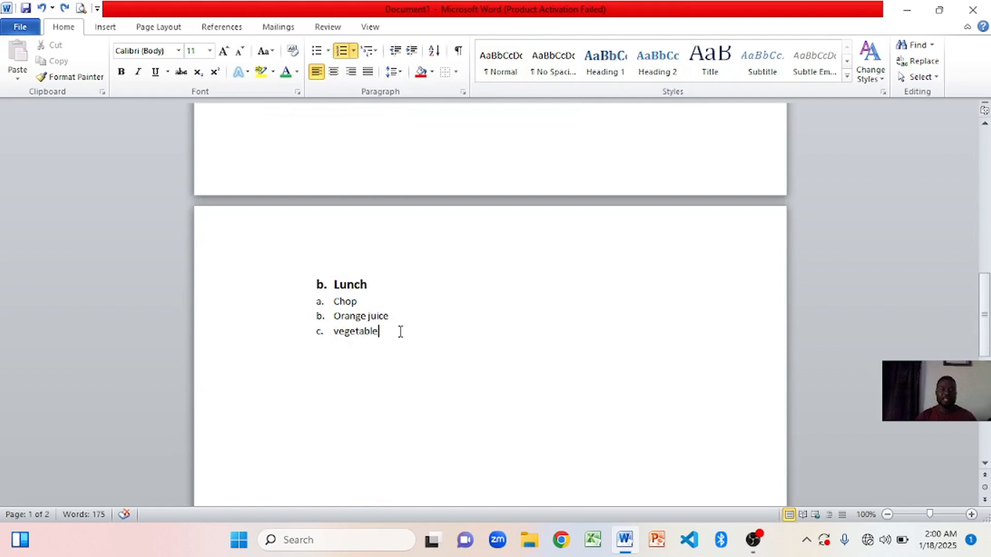
key("Return")
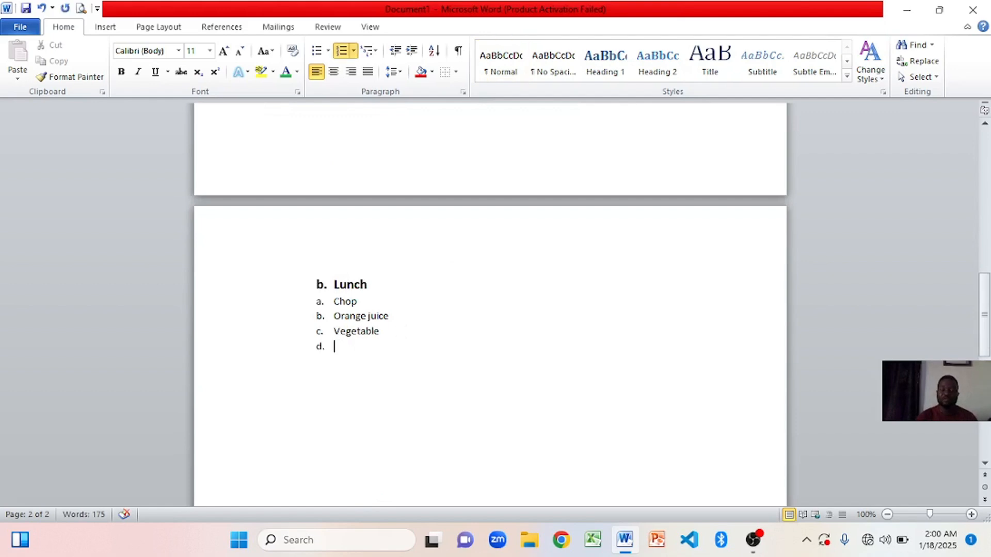
key("Return")
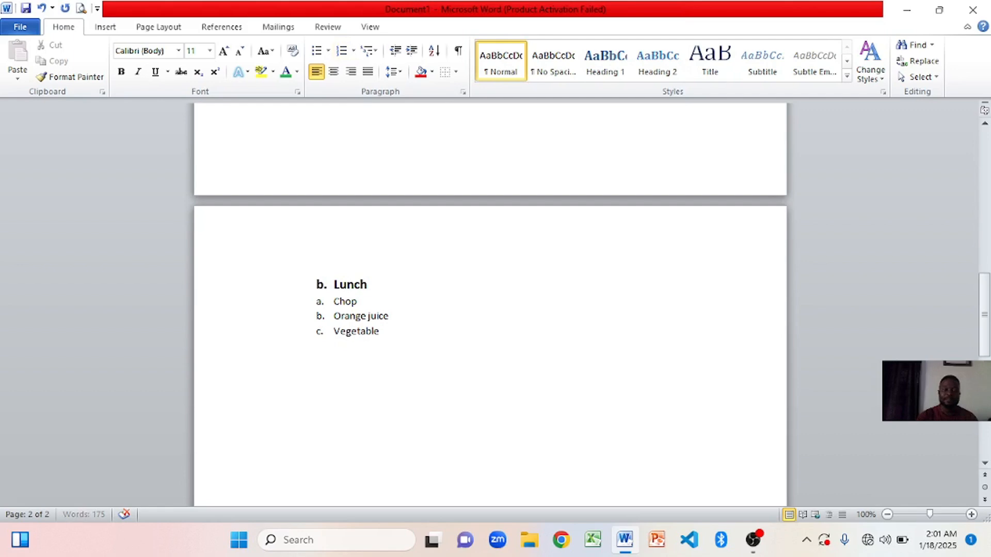
key("Return")
type("LESSION ")
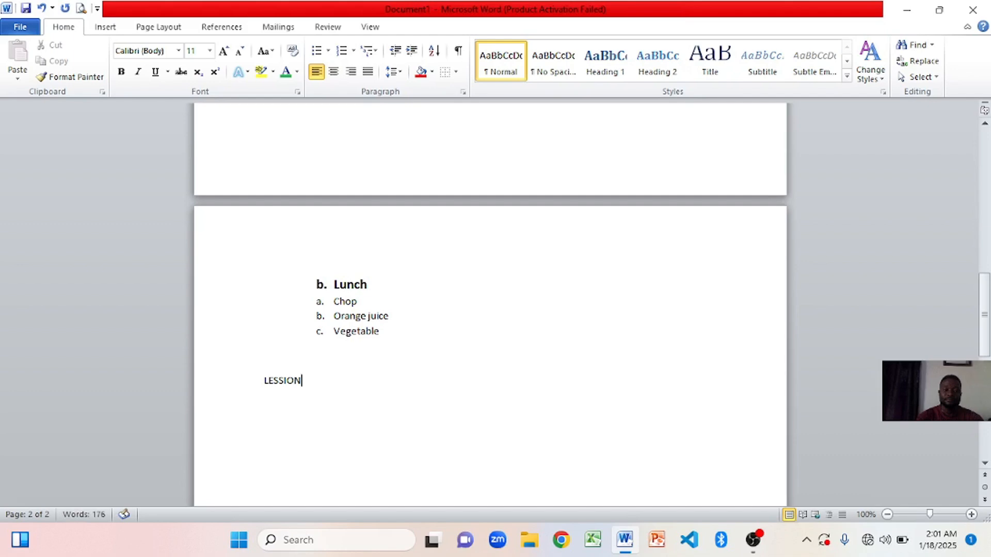
type("FOUR")
Step: Add the line "HOW TO USE THE PROOFING TOOLS" under the "LESION FOUR" heading
key("Return")
type("HOW")
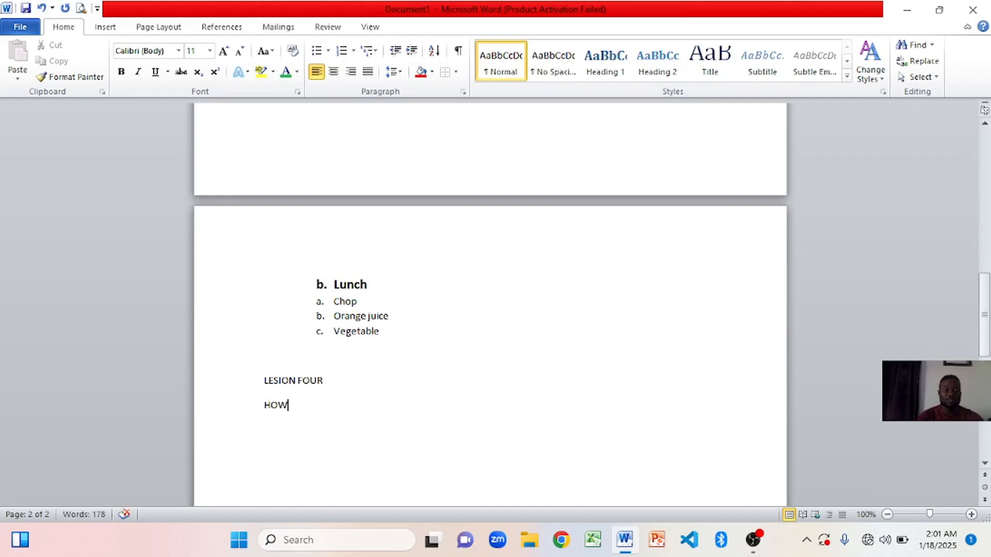
type(" TO USE")
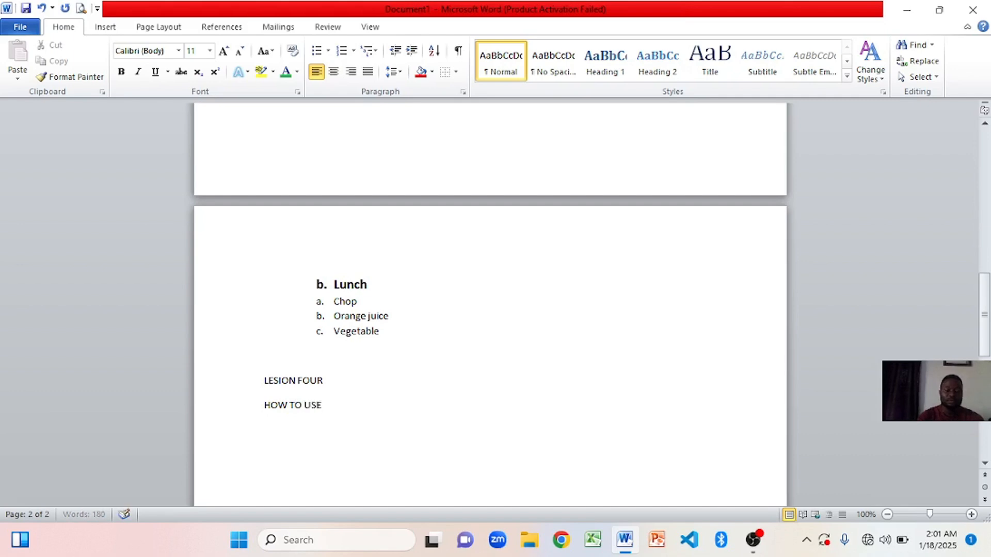
type(" THE PROOFI")
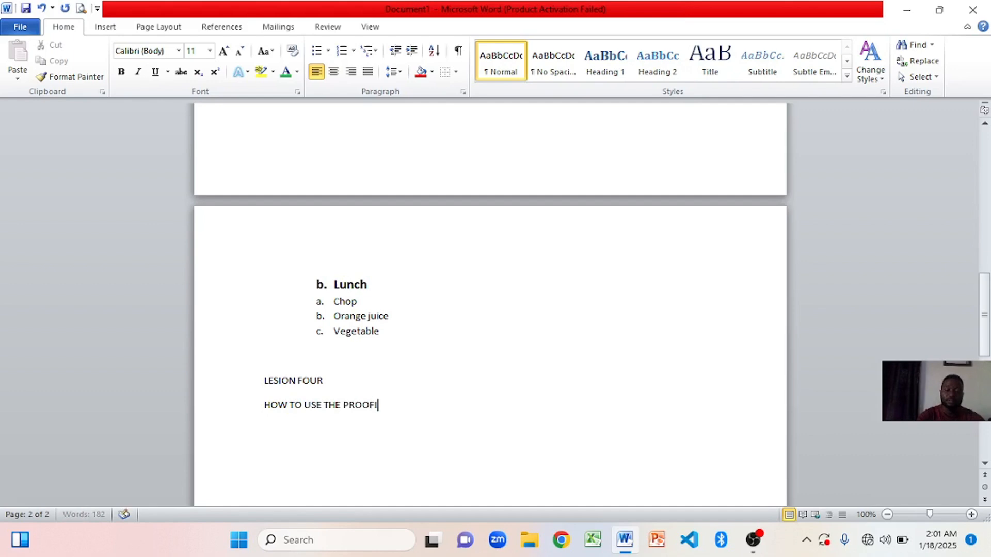
type("NG TOOLS")
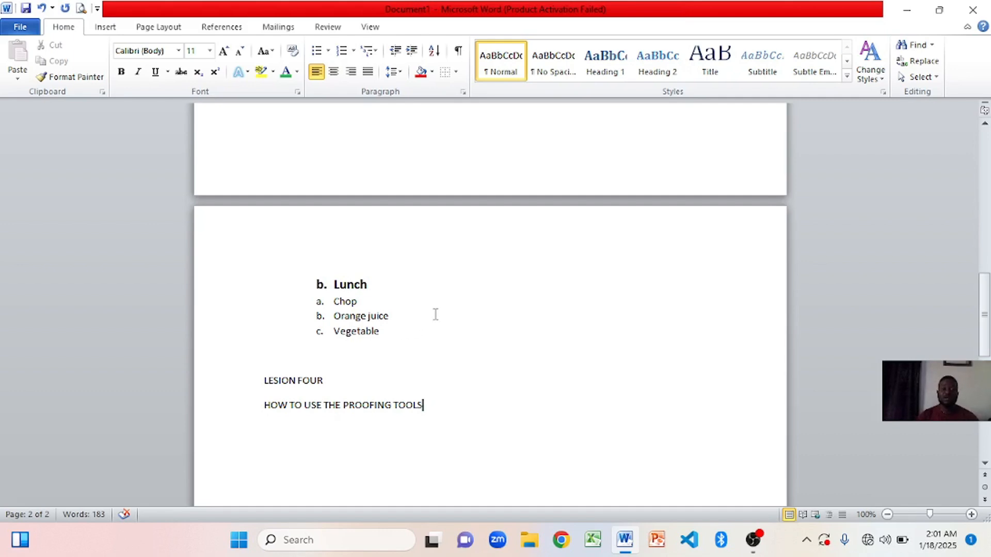
Step: Add the line "SAVE THE DOCUMENT" below "HOW TO USE THE PROOFING TOOLS"
scroll(435, 315, "up", 3)
scroll(435, 314, "up", 5)
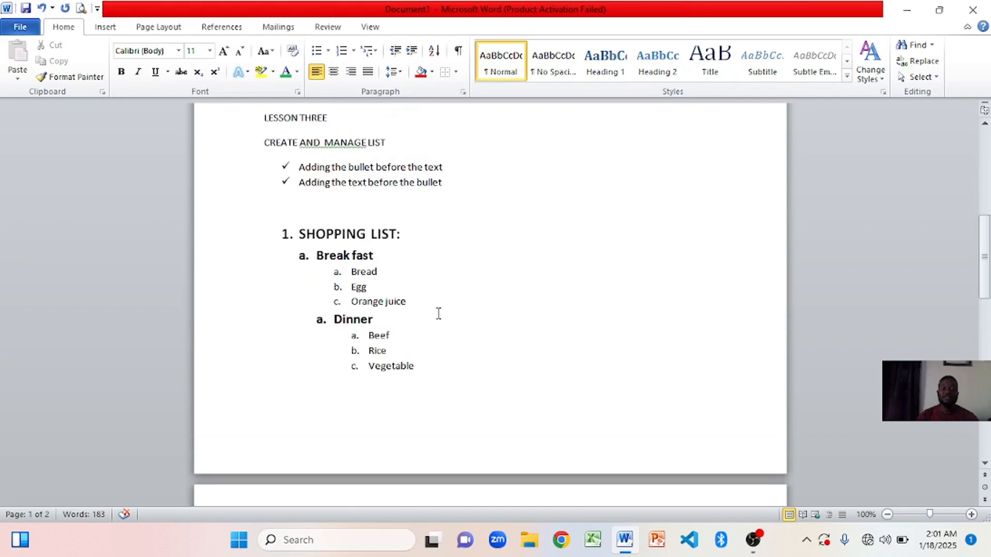
scroll(438, 314, "down", 4)
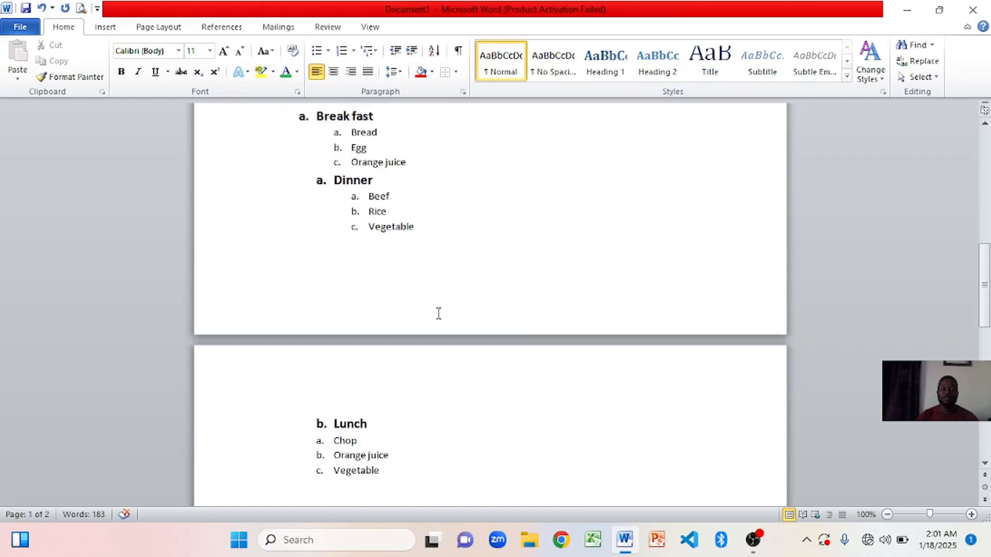
scroll(438, 314, "down", 3)
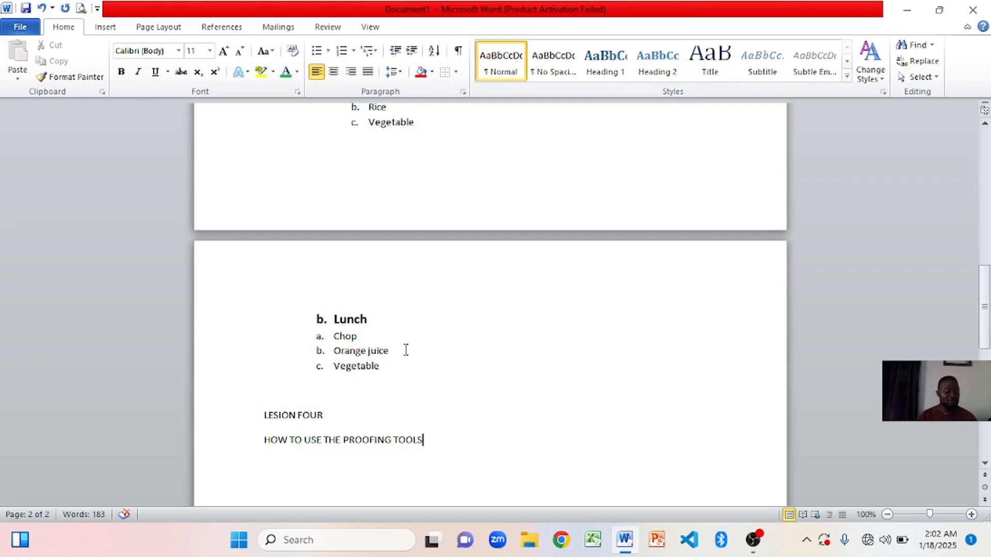
scroll(406, 350, "down", 3)
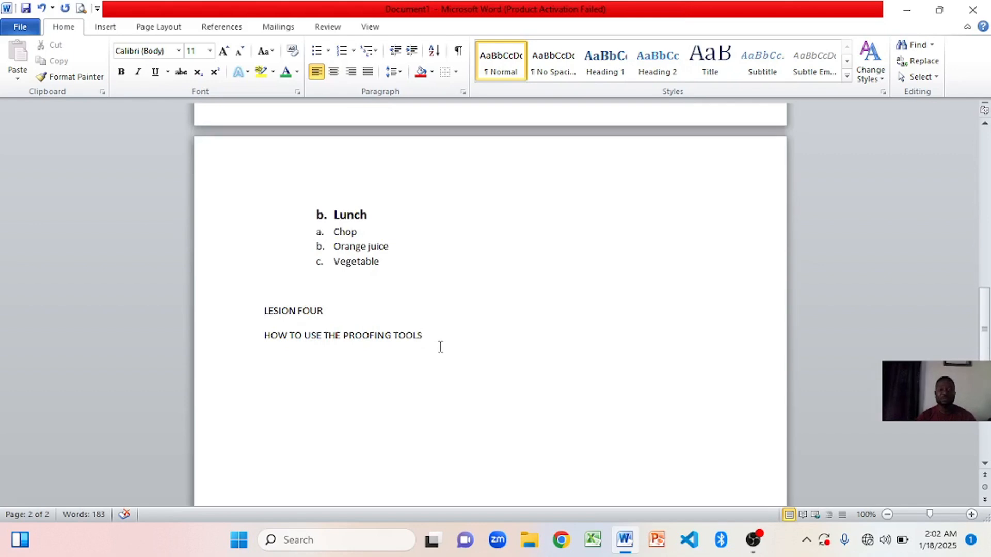
key("Return")
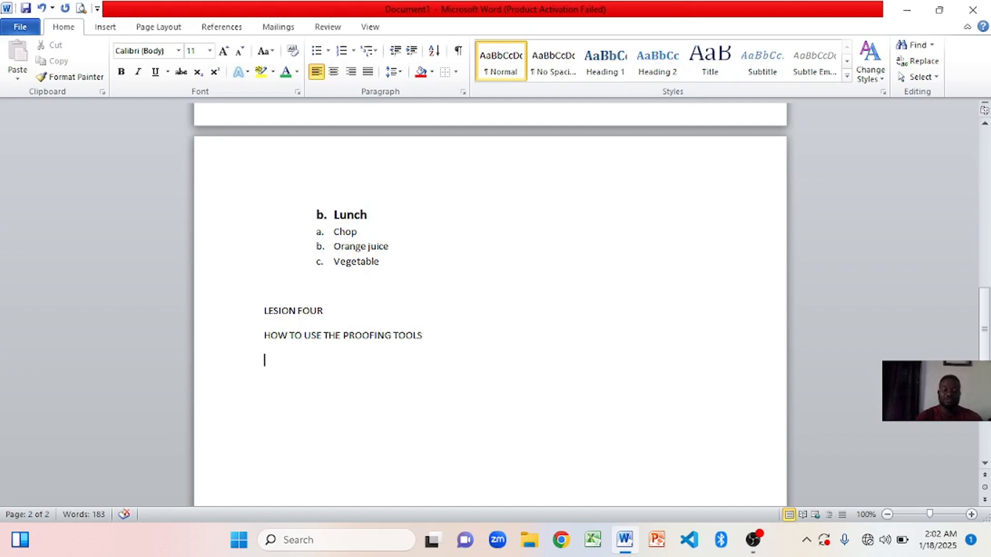
type("SAVE")
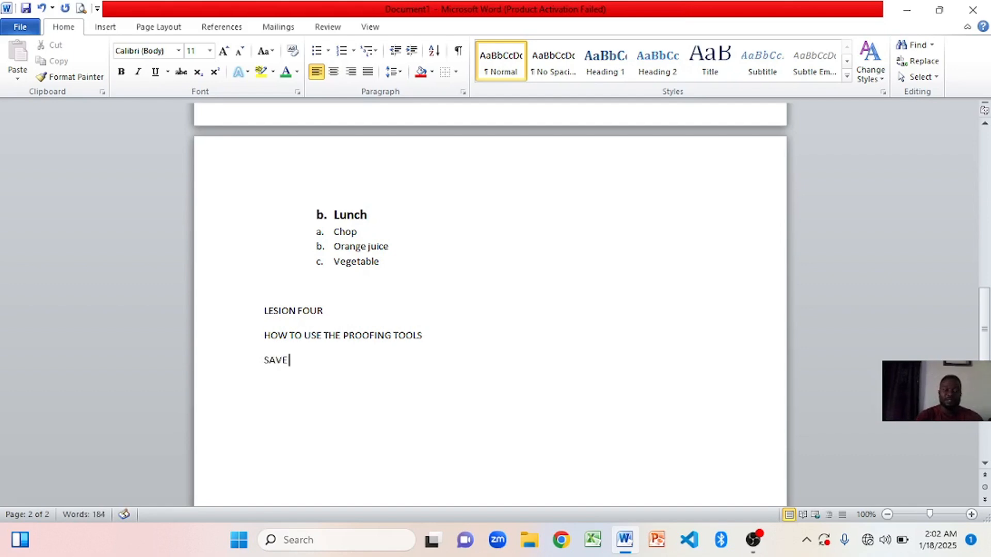
type(" THE DOCUMENT")
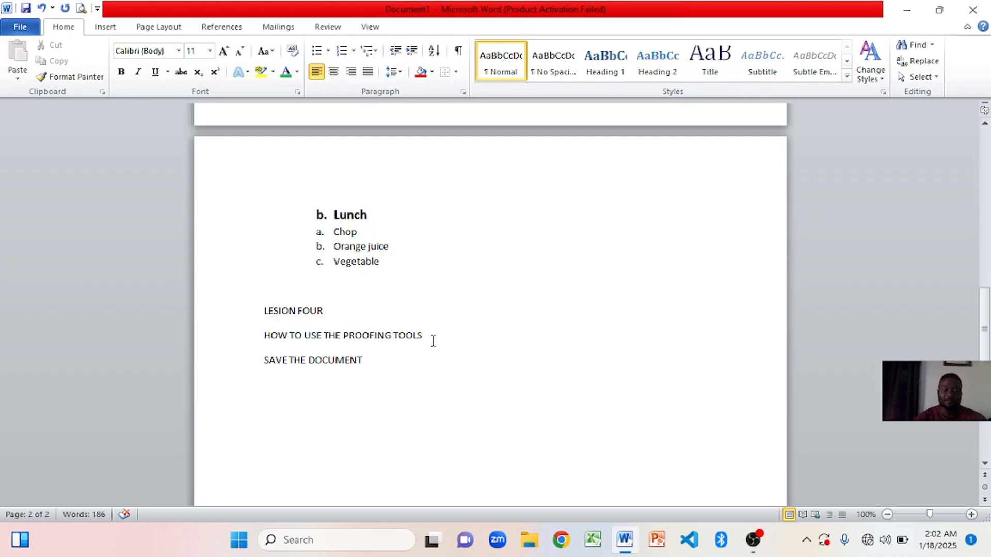
Step: Run the spelling and grammar check, skip the extra-space suggestion for "CREATE AND MANAGE LIST" by moving to the next sentence, and finish the check
key("F7")
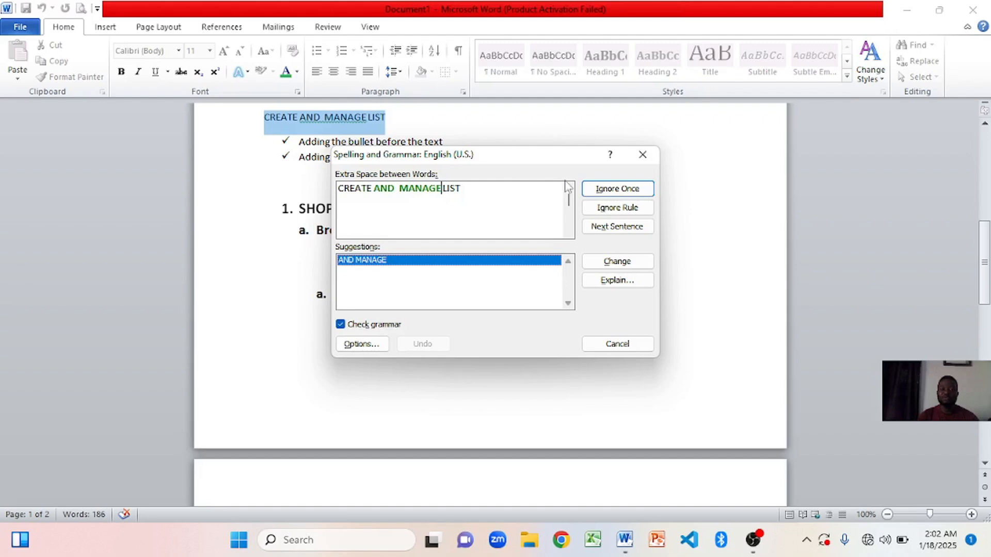
left_click(615, 227)
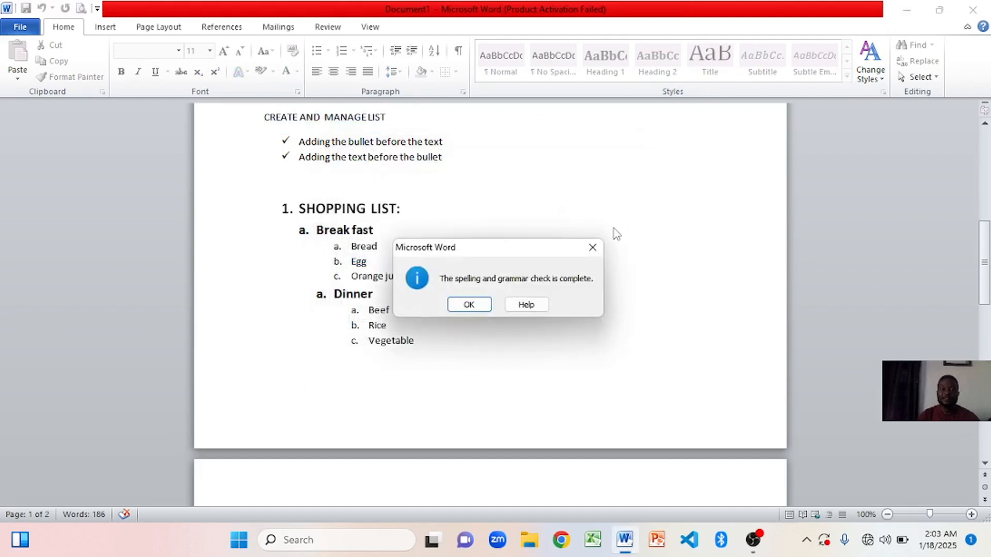
left_click(468, 305)
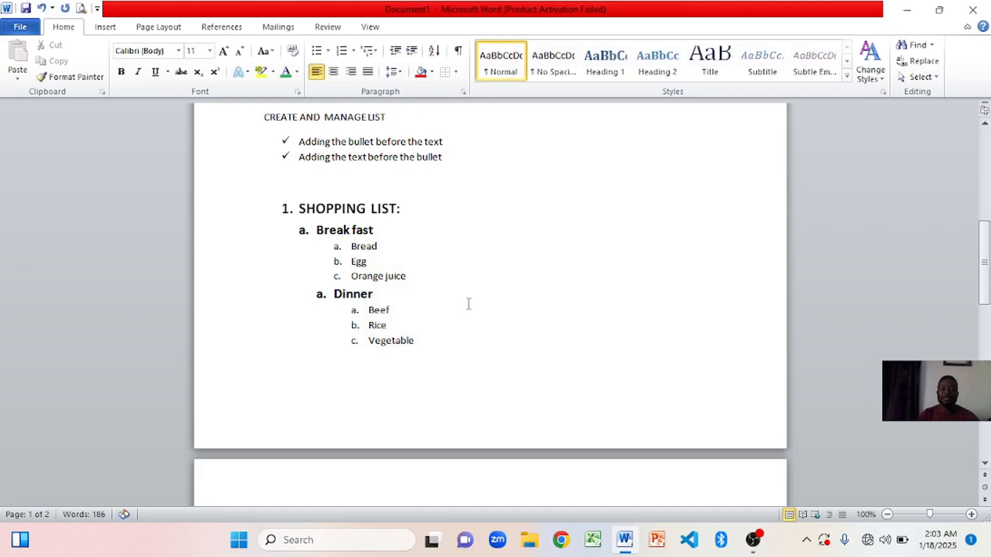
Step: Change the "LESION FOUR" heading to lowercase
scroll(445, 309, "up", 8)
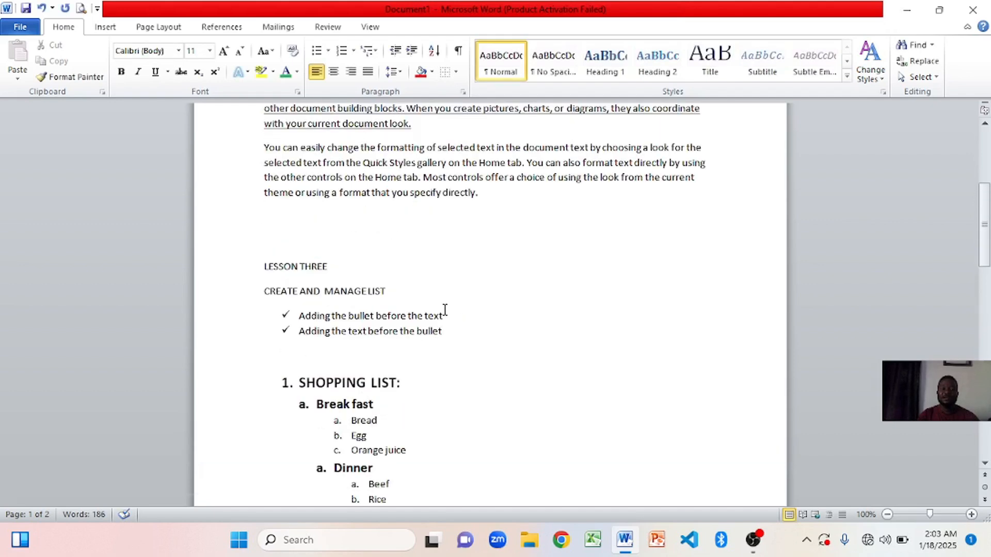
scroll(444, 310, "down", 1)
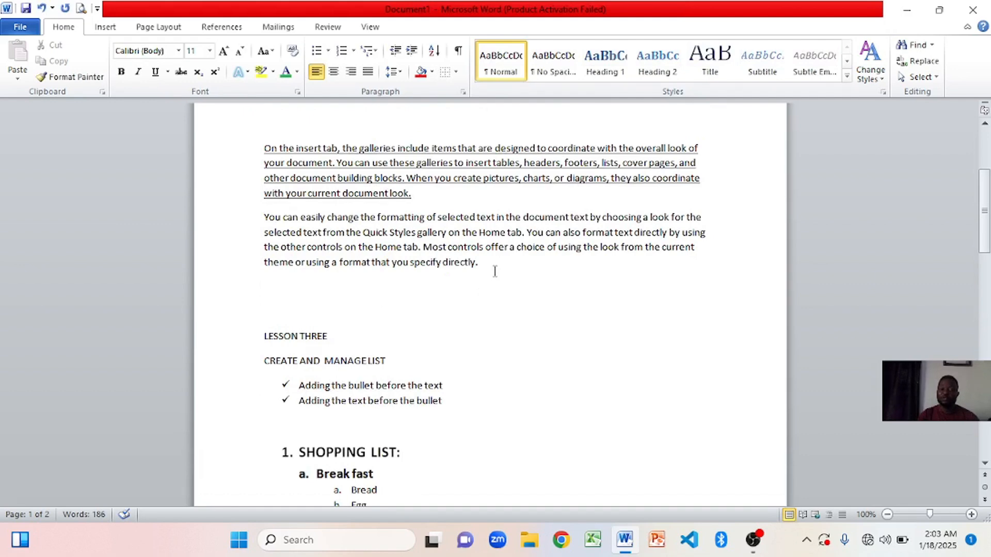
scroll(495, 283, "down", 10)
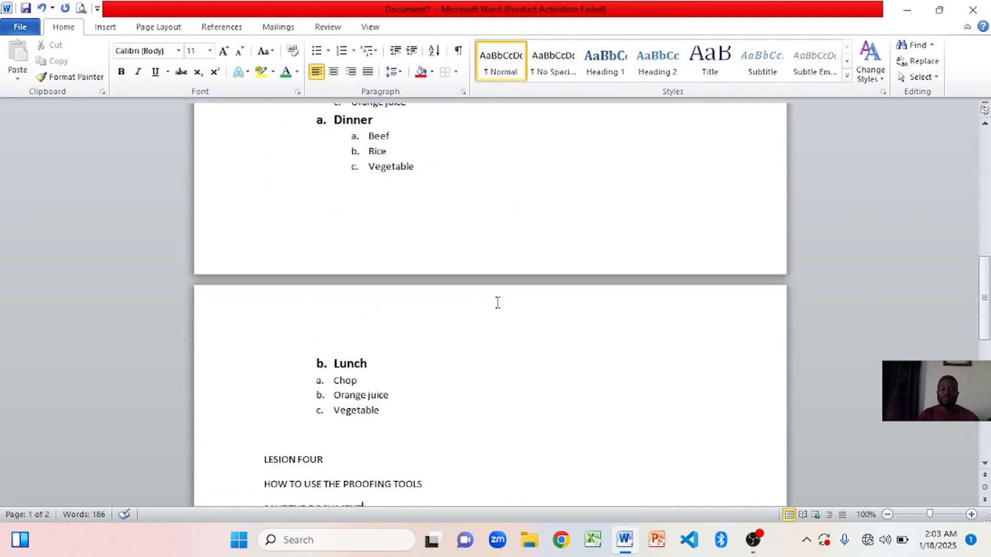
scroll(497, 303, "down", 4)
double_click(310, 321)
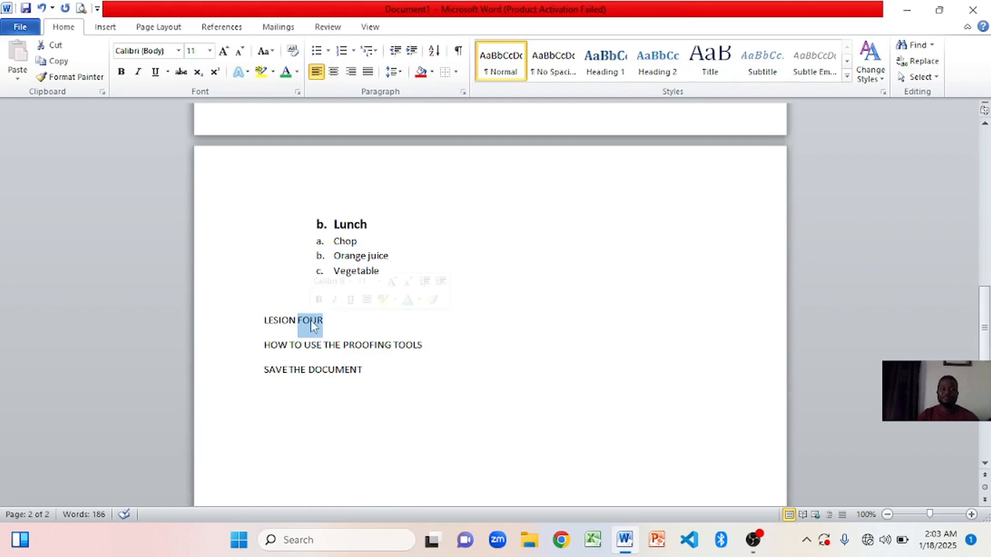
left_click(267, 320)
double_click(274, 320)
left_click(289, 320)
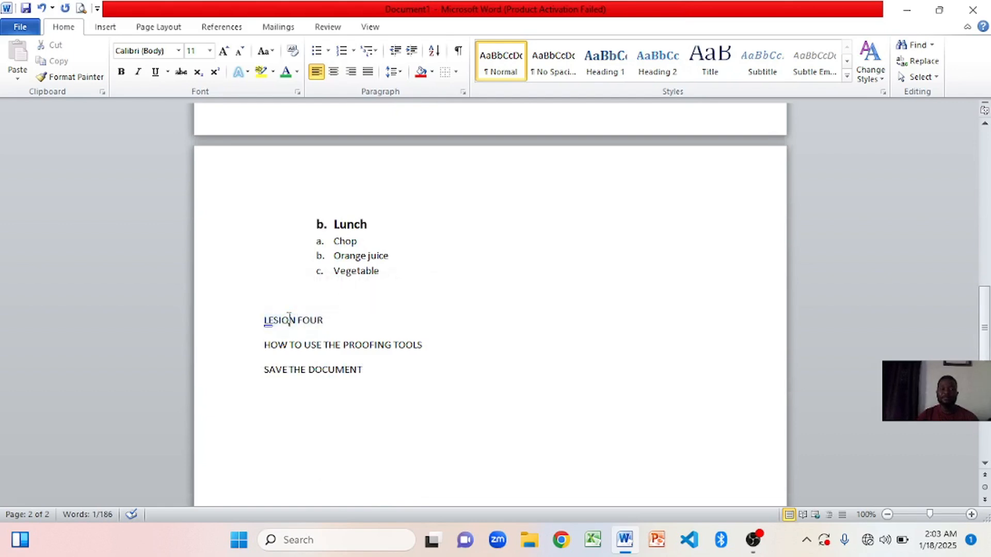
double_click(289, 320)
left_click(348, 322)
triple_click(323, 321)
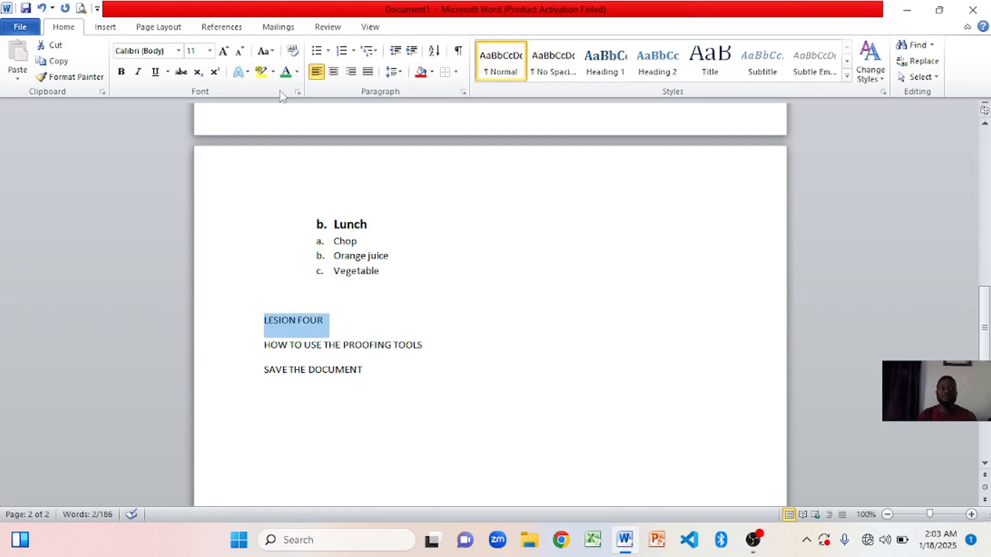
left_click(265, 51)
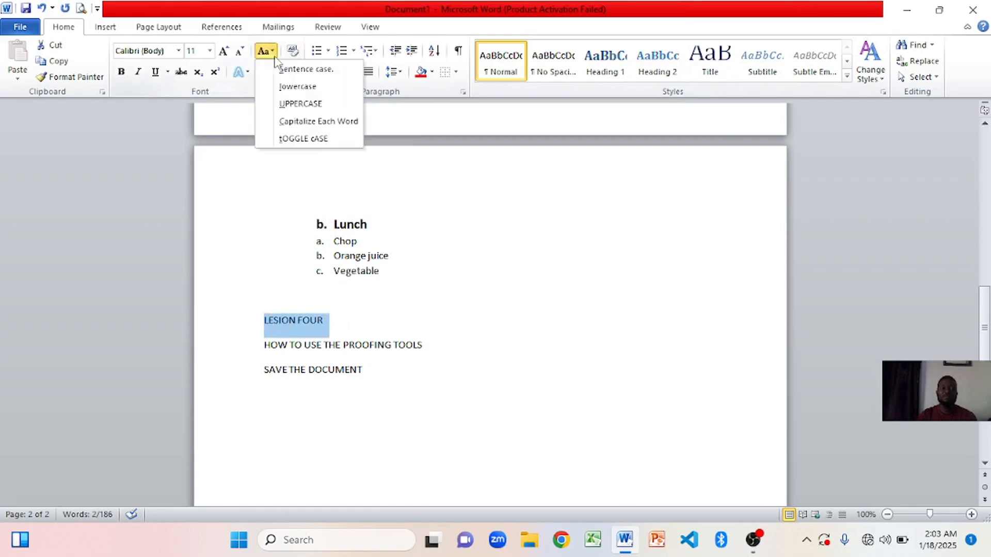
left_click(283, 87)
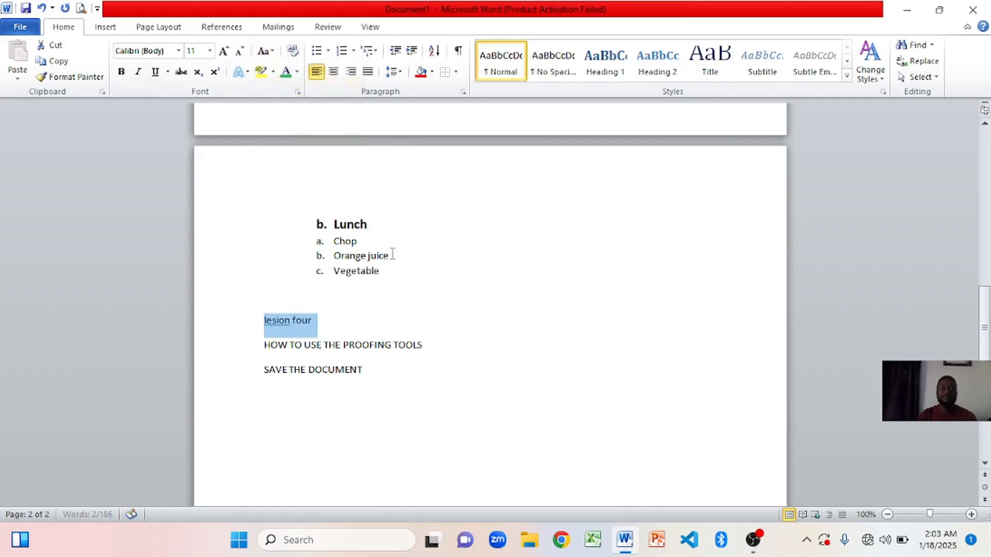
left_click(413, 290)
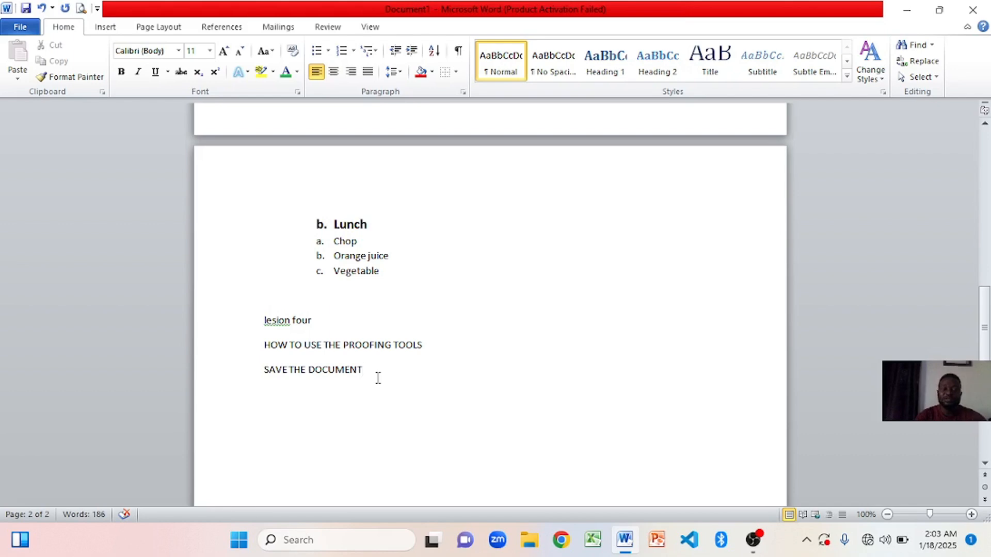
Step: Add the line "I am a ms word teacher loosing focus" below "SAVE THE DOCUMENT"
key("Return")
type("INA")
key("BackSpace")
key("BackSpace")
key("BackSpace")
type("I am a ms word")
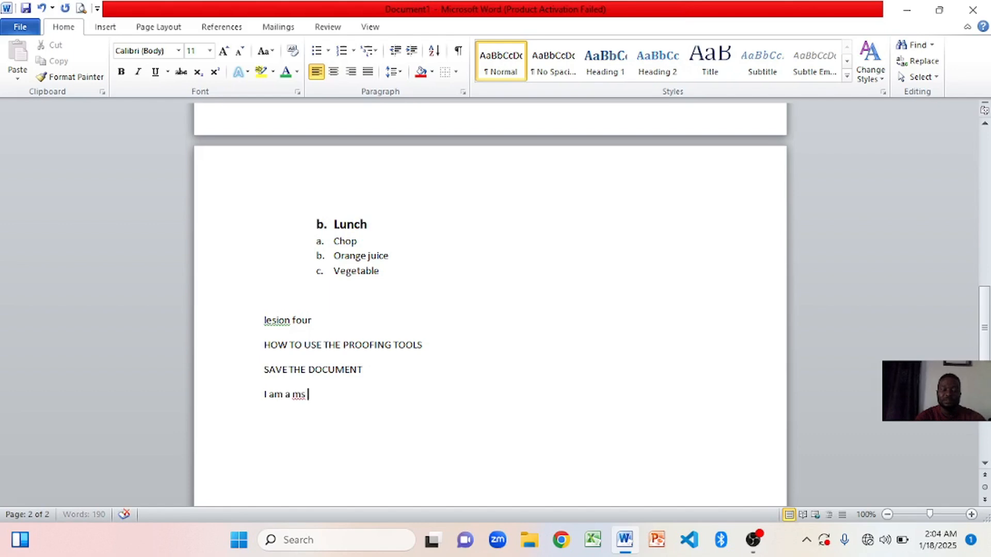
type(" teacher ")
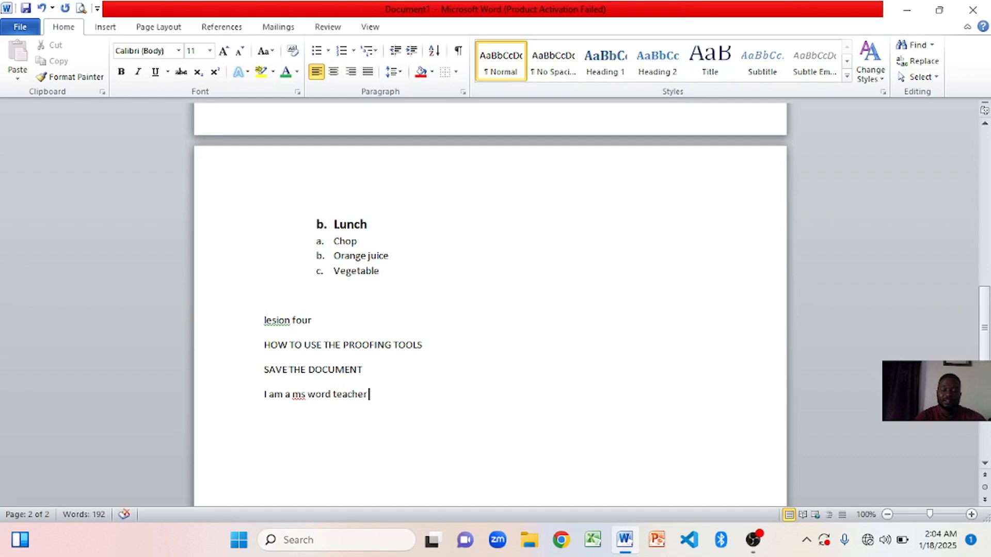
type("loosing fo")
type("cus")
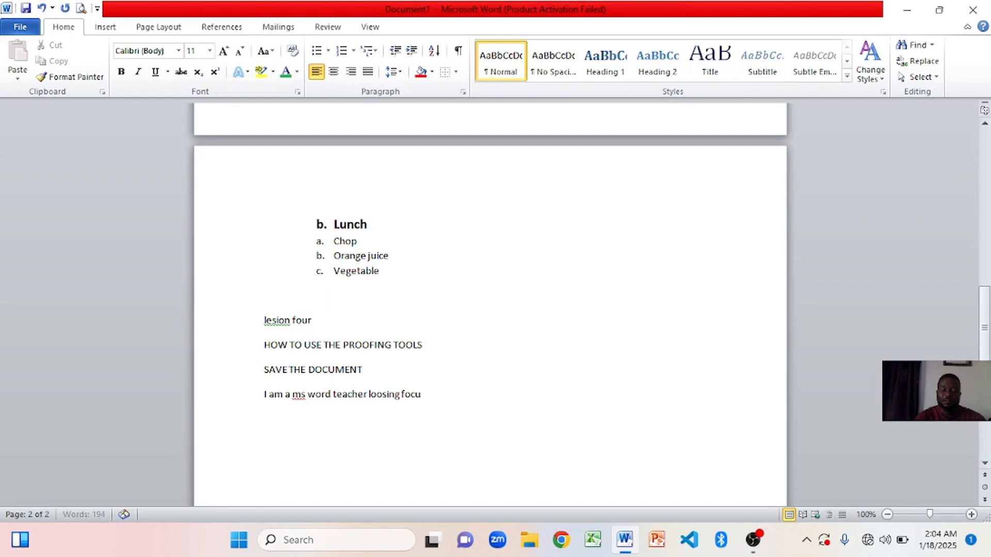
Step: Replace "loosing focus" at the end of the last line with the deliberately misspelled words "loozing thn thhe"
left_click(455, 382)
left_click(410, 396)
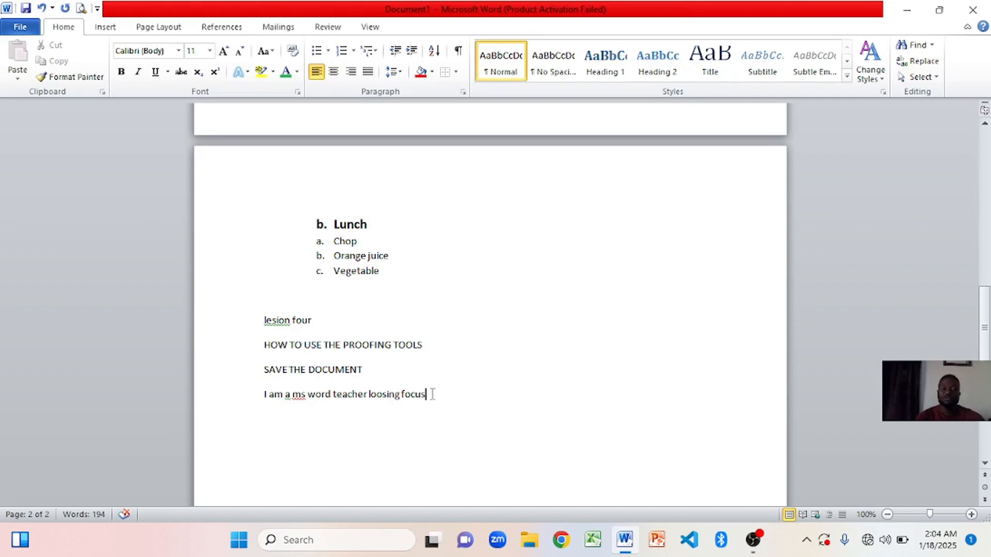
key("BackSpace")
key("BackSpace")
key("BackSpace")
key("BackSpace")
key("BackSpace")
key("BackSpace")
key("BackSpace")
key("BackSpace")
key("BackSpace")
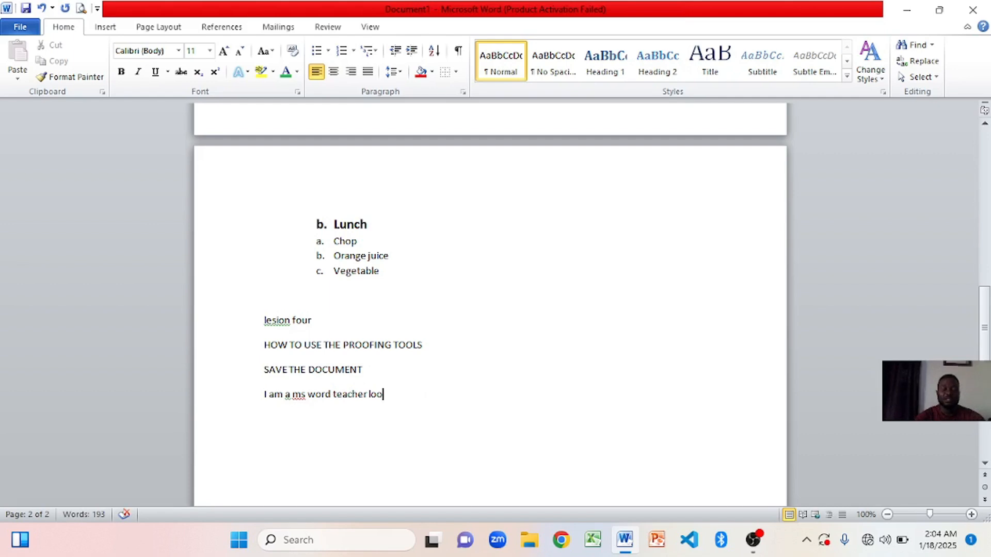
type("zing")
type("th")
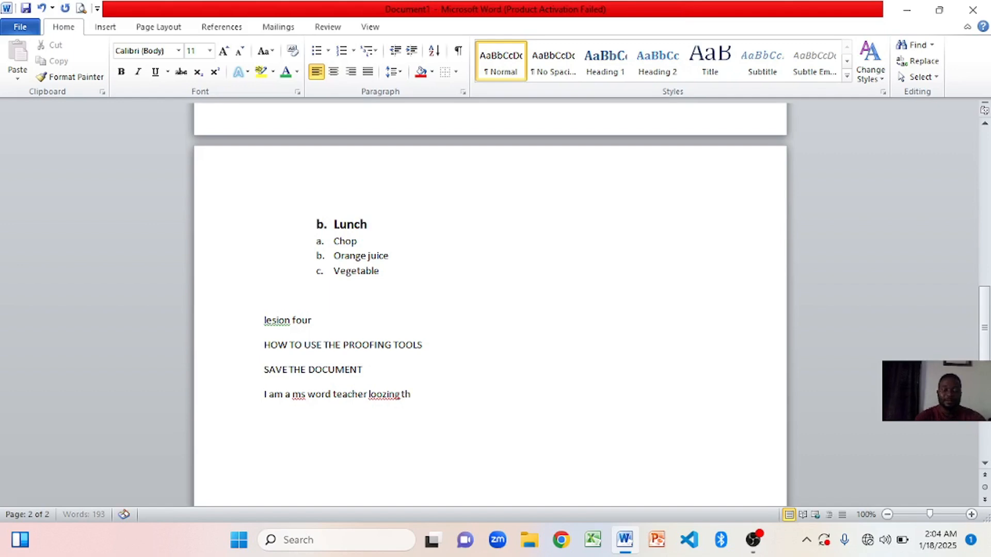
type("n")
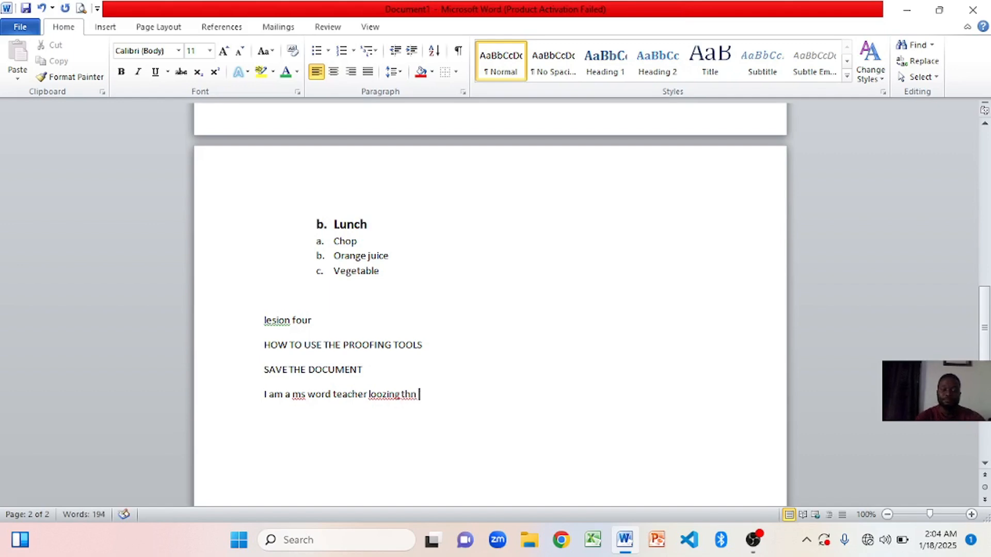
type(" thhe")
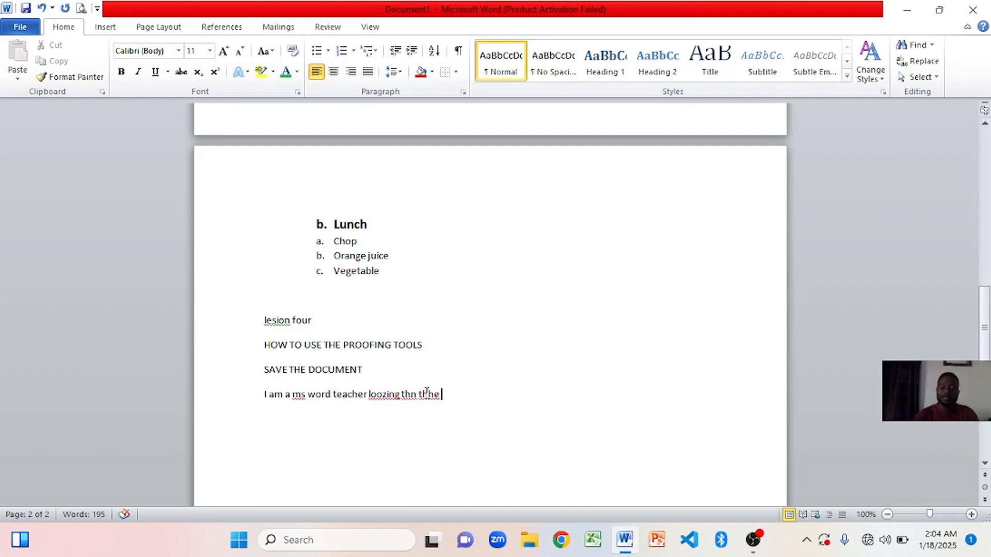
Step: Run the spelling and grammar check, autocorrecting the flagged words to "mms", "loosing", "than" and "the" and skipping the capitalization suggestion for "lesion four"
key("F7")
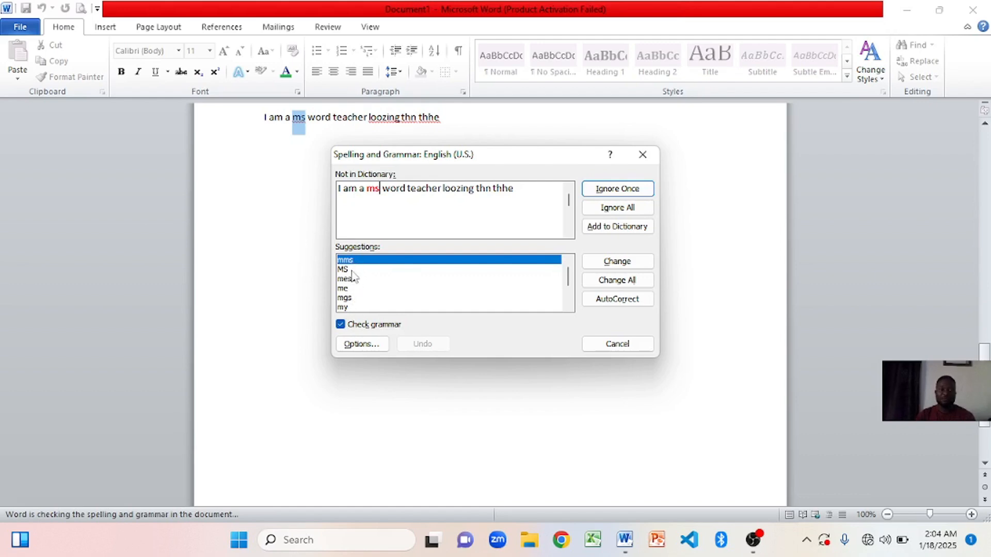
left_click(618, 299)
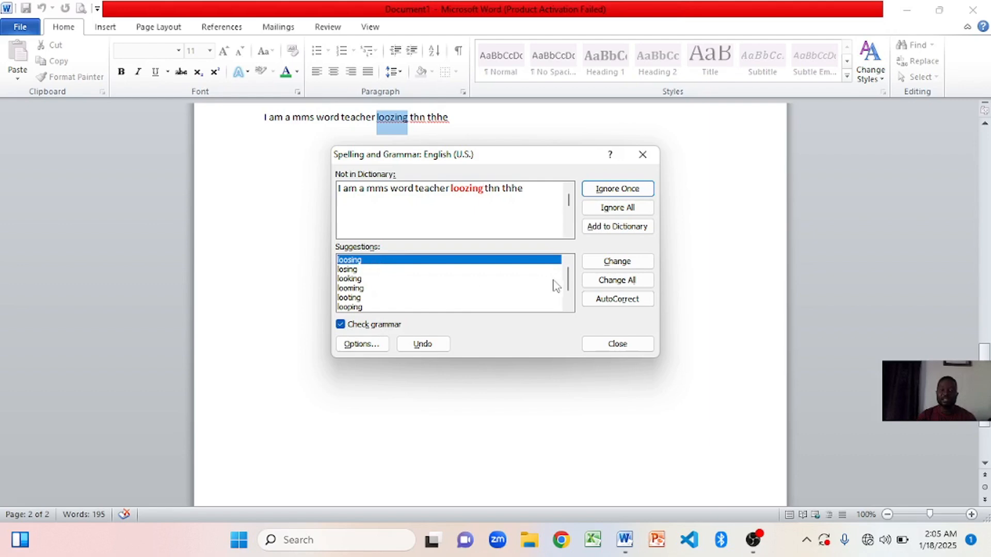
left_click(607, 302)
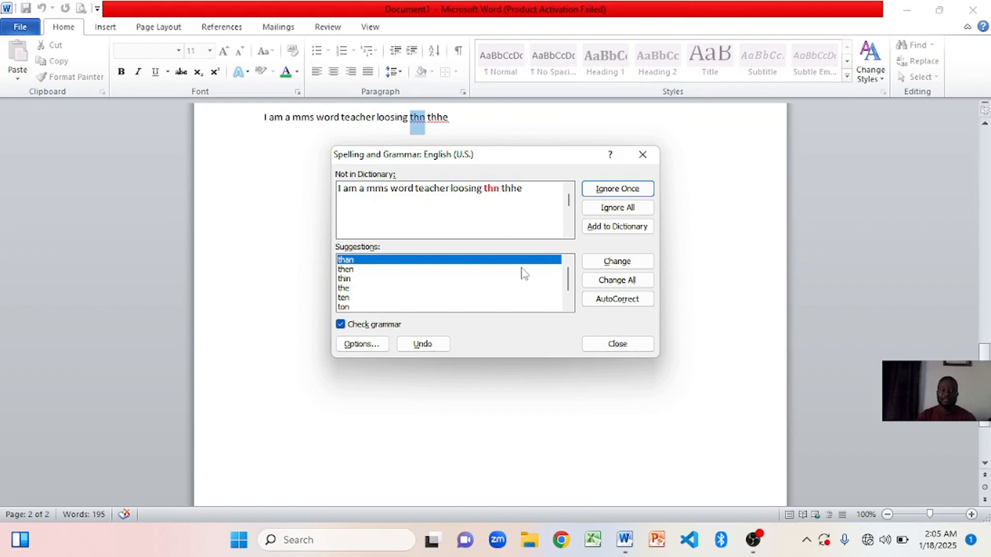
left_click(612, 303)
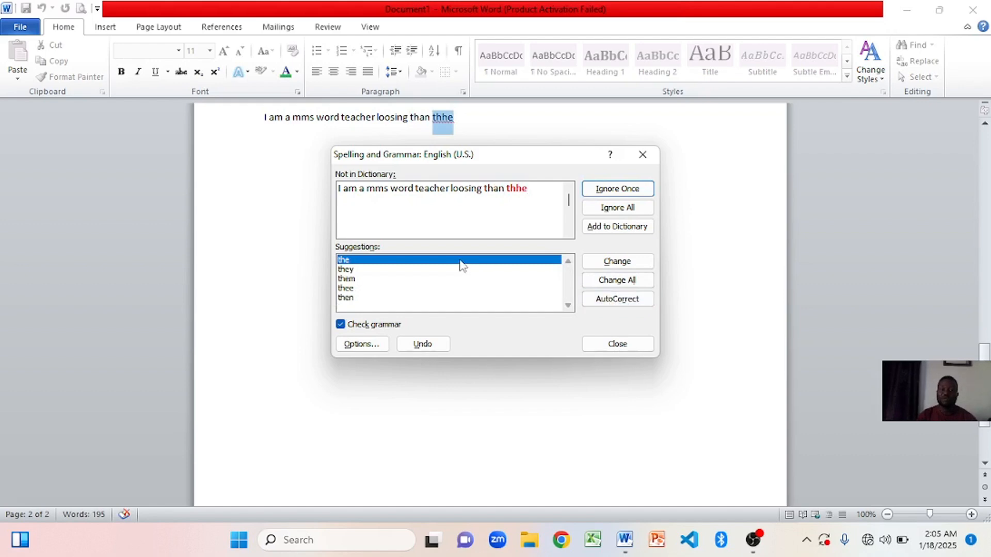
left_click(611, 303)
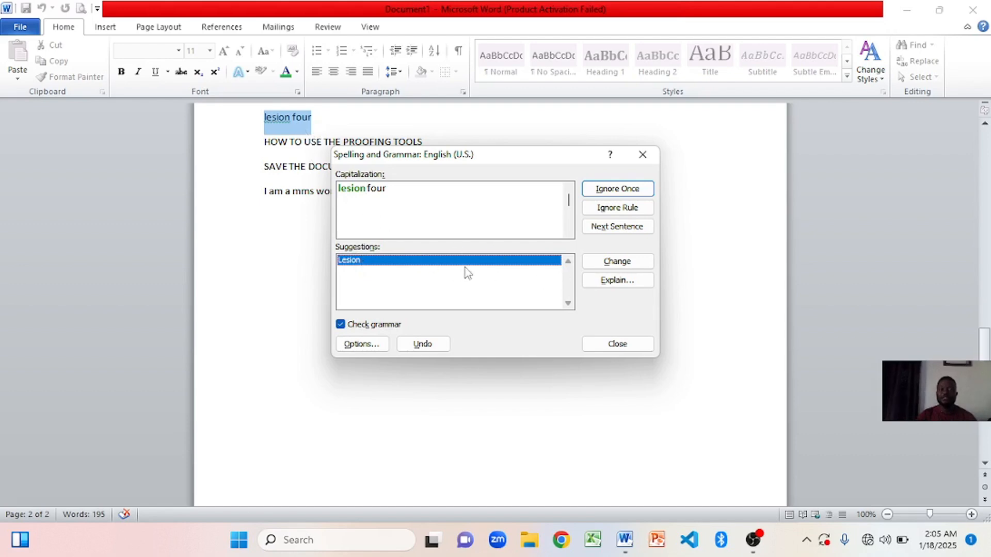
left_click(618, 228)
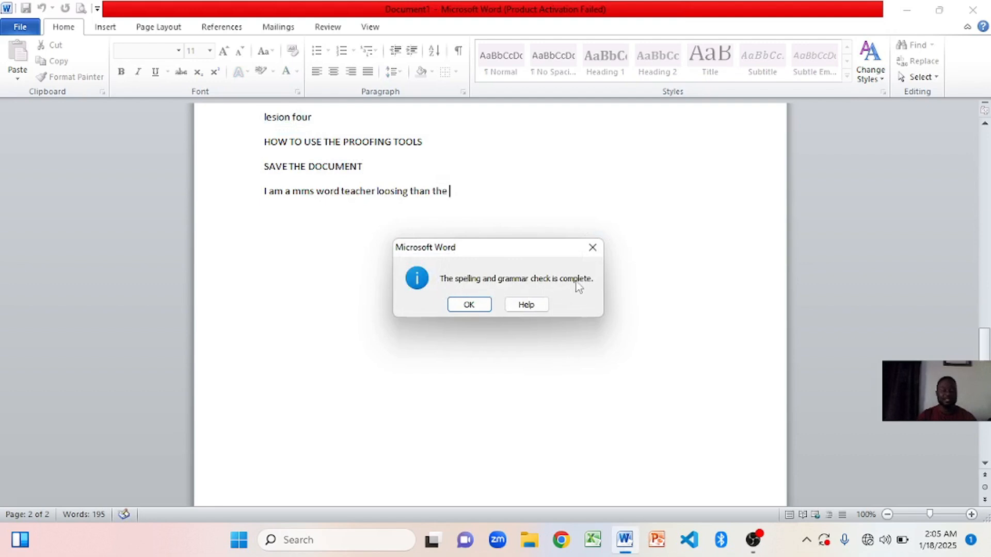
left_click(466, 305)
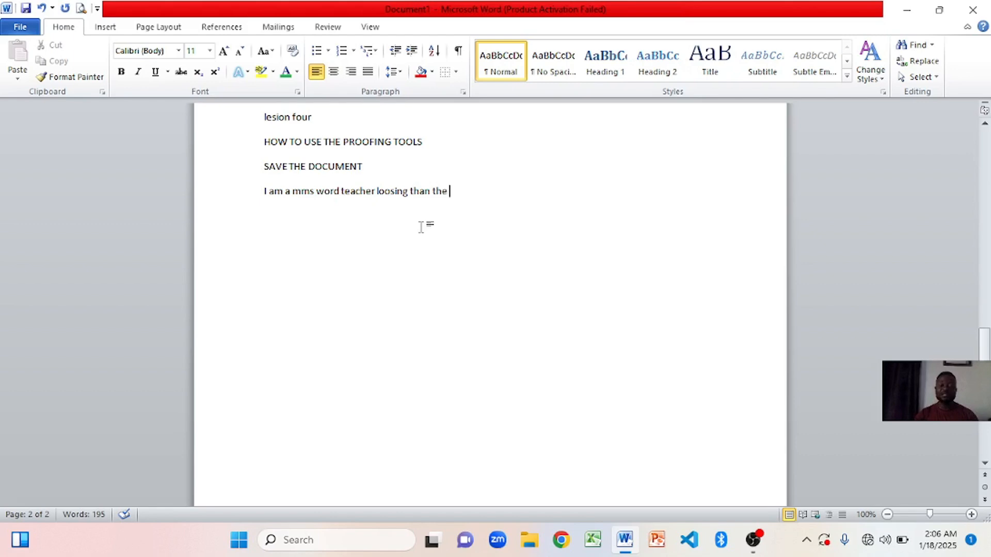
Step: Run the spelling and grammar check again from the proofing tools and dismiss its completion message
left_click(323, 31)
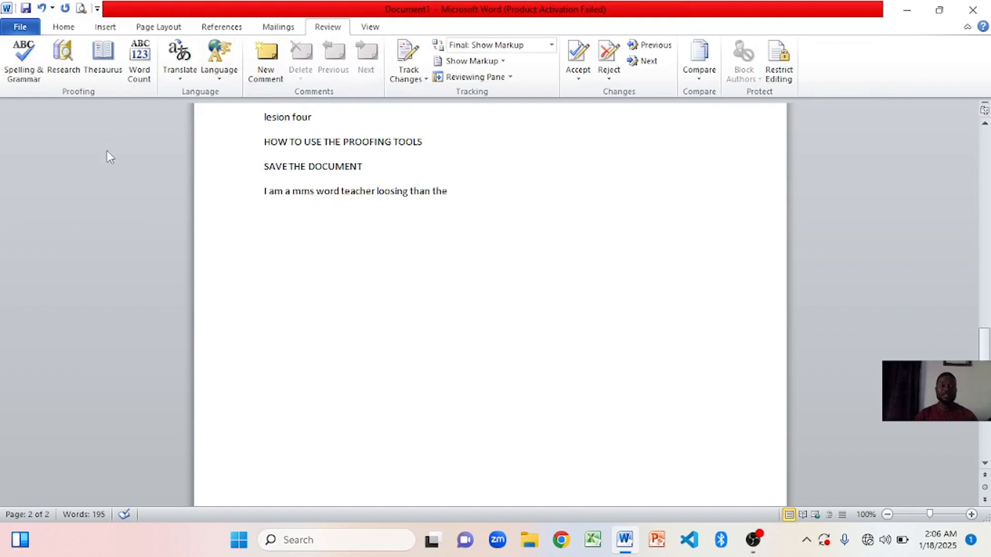
left_click(27, 80)
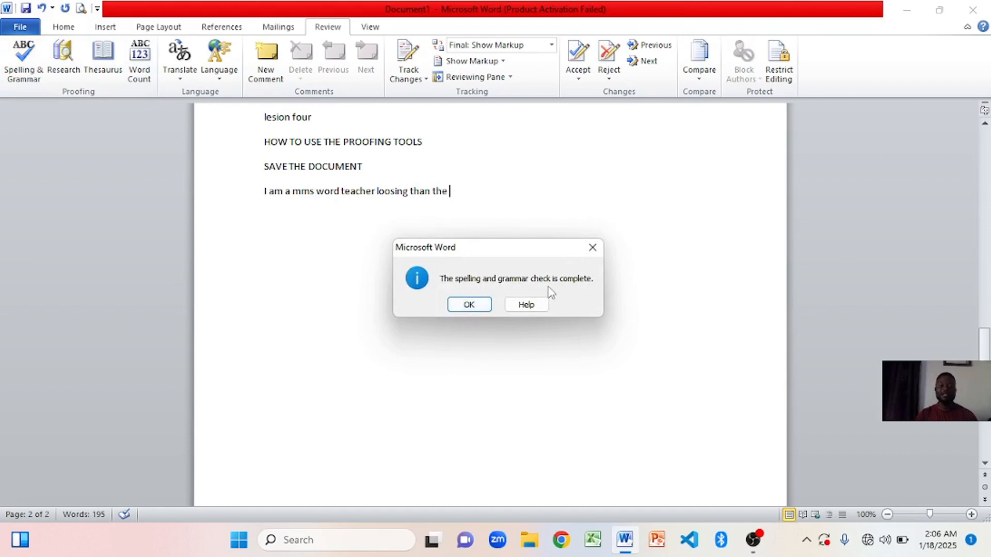
left_click(481, 306)
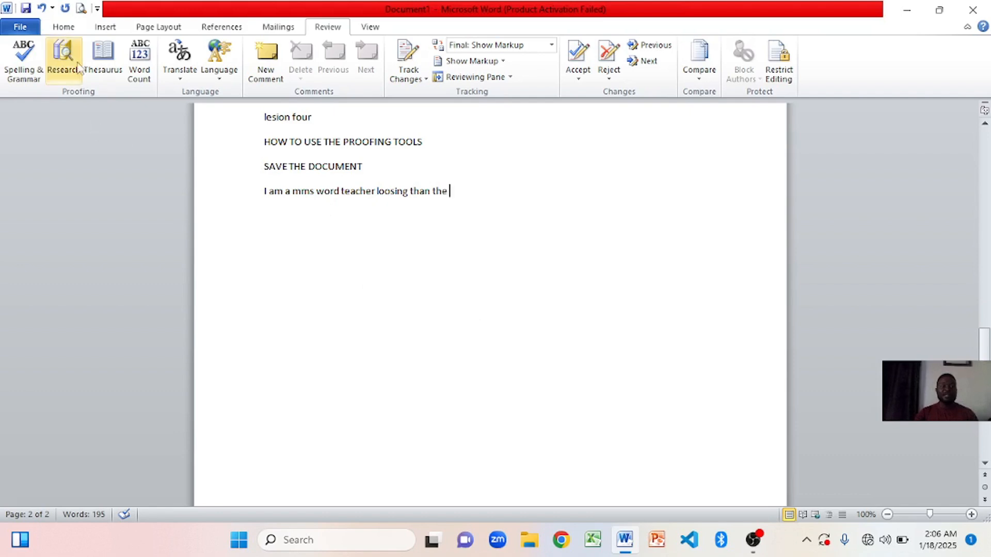
left_click(64, 28)
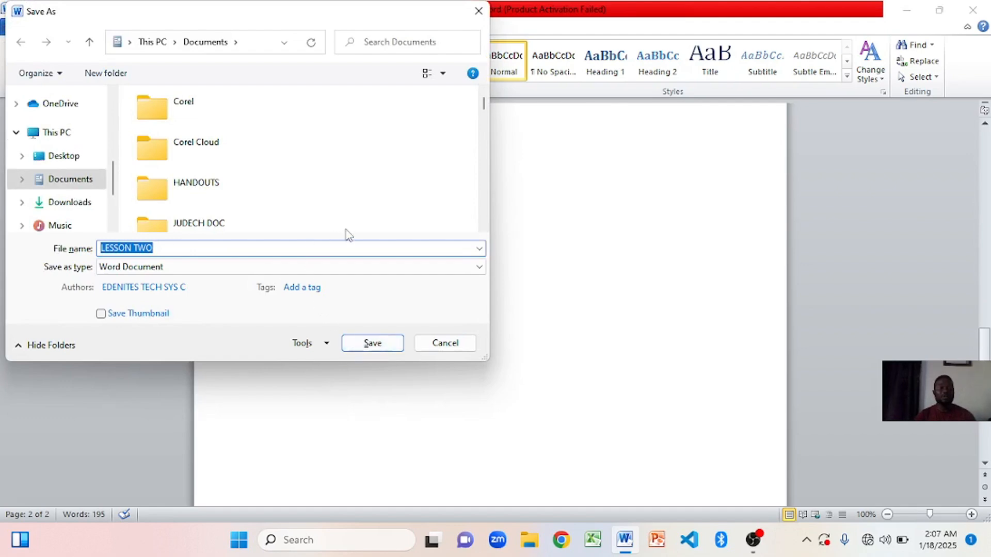
left_click(192, 249)
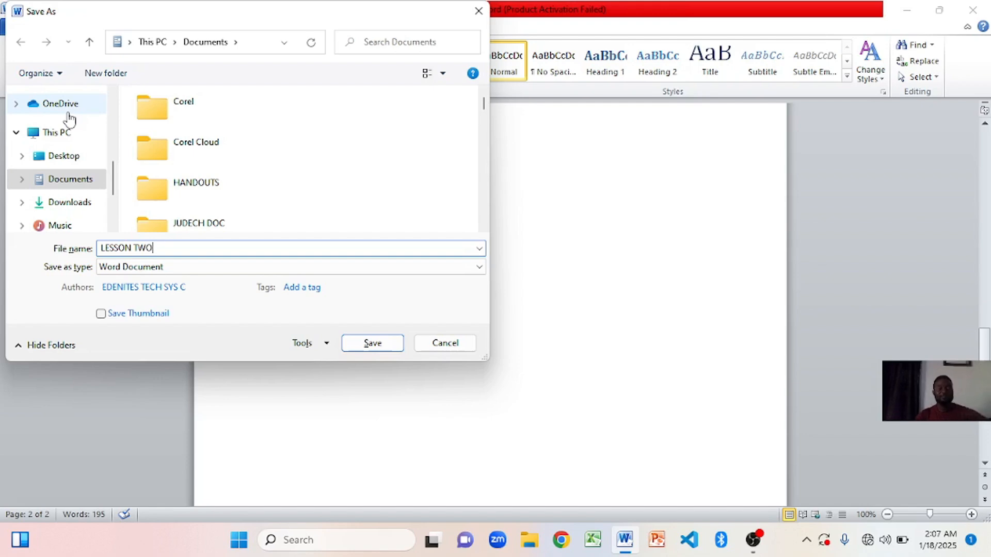
left_click(64, 156)
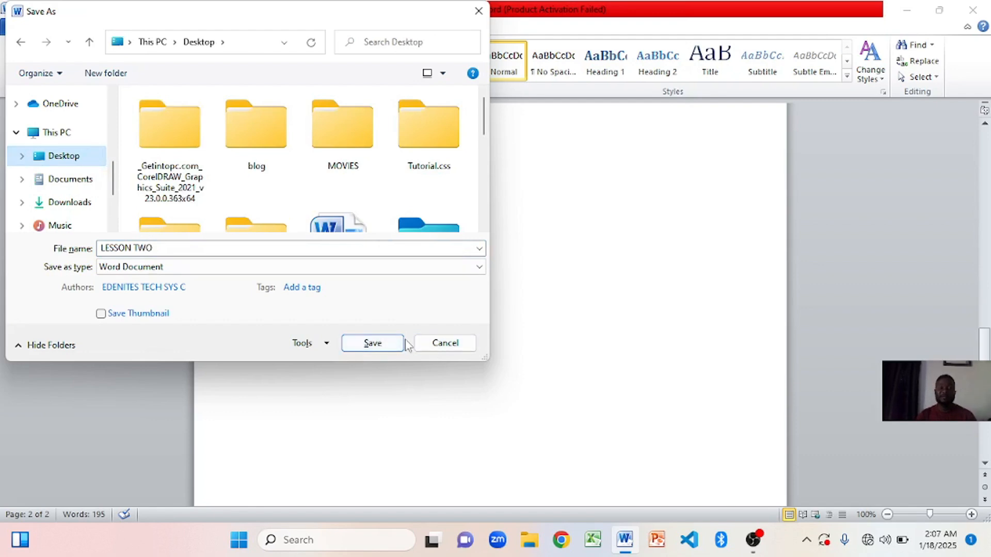
left_click(453, 346)
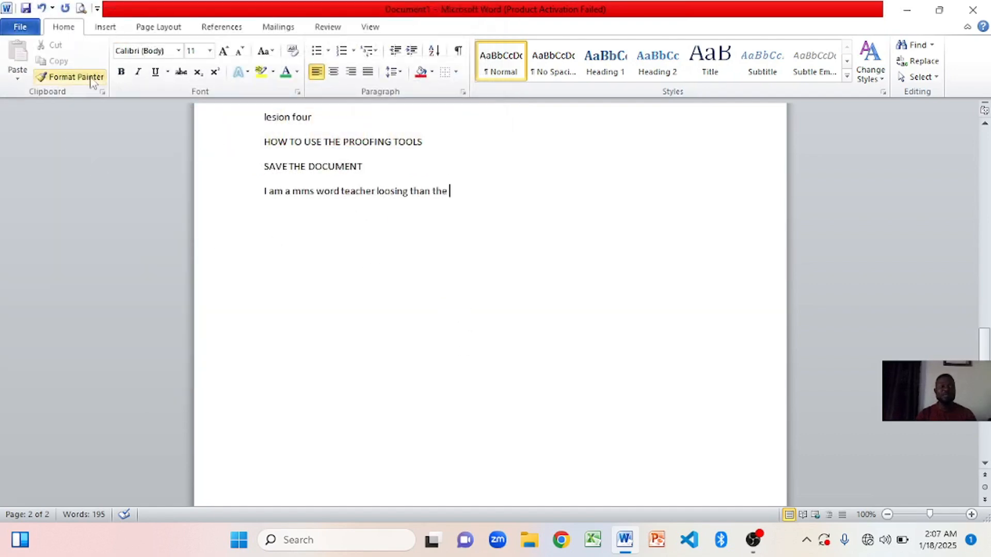
Step: Save the document to the Desktop as a Word Document named "MS WORD TUTORIAL LESSON"
left_click(21, 28)
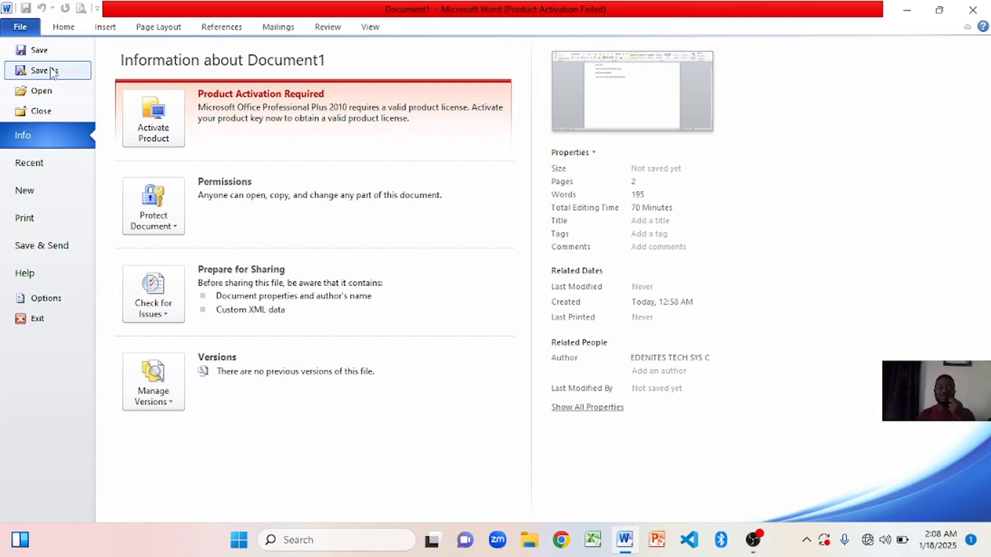
left_click(52, 72)
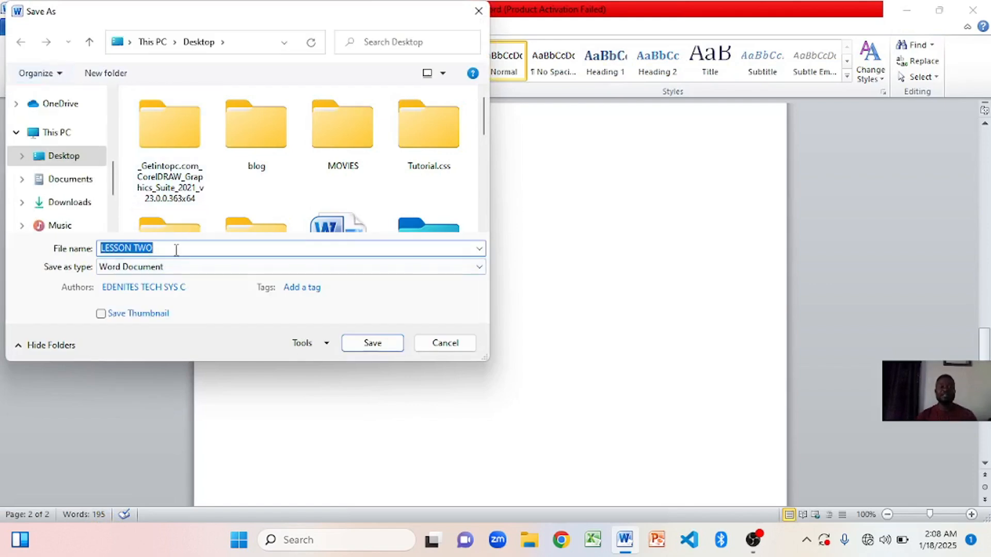
key("BackSpace")
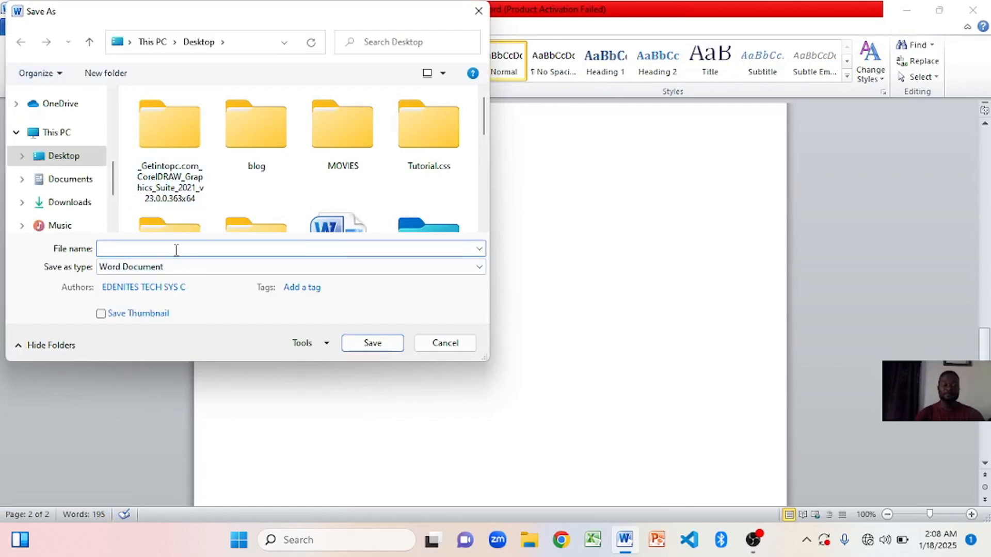
type("MIS")
key("BackSpace")
key("BackSpace")
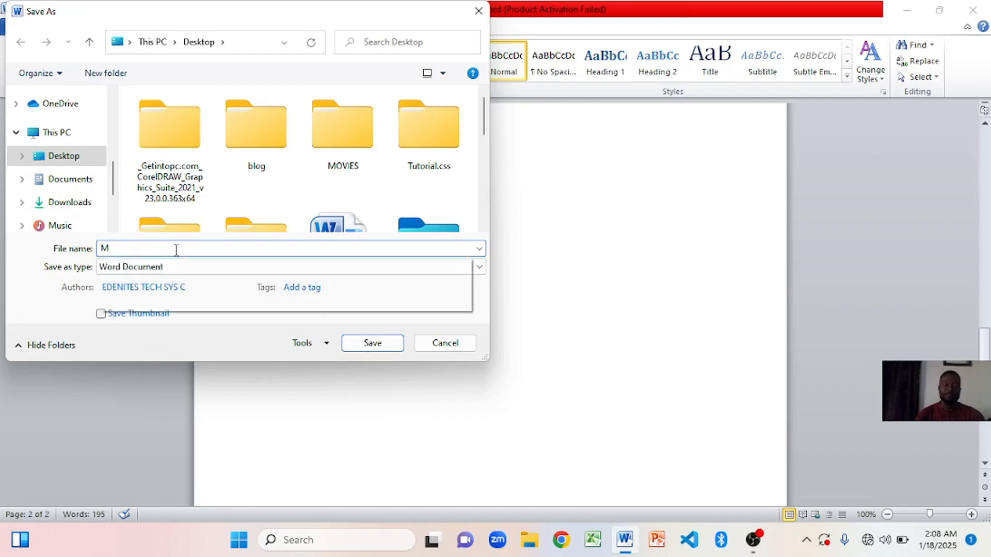
type("S WOR")
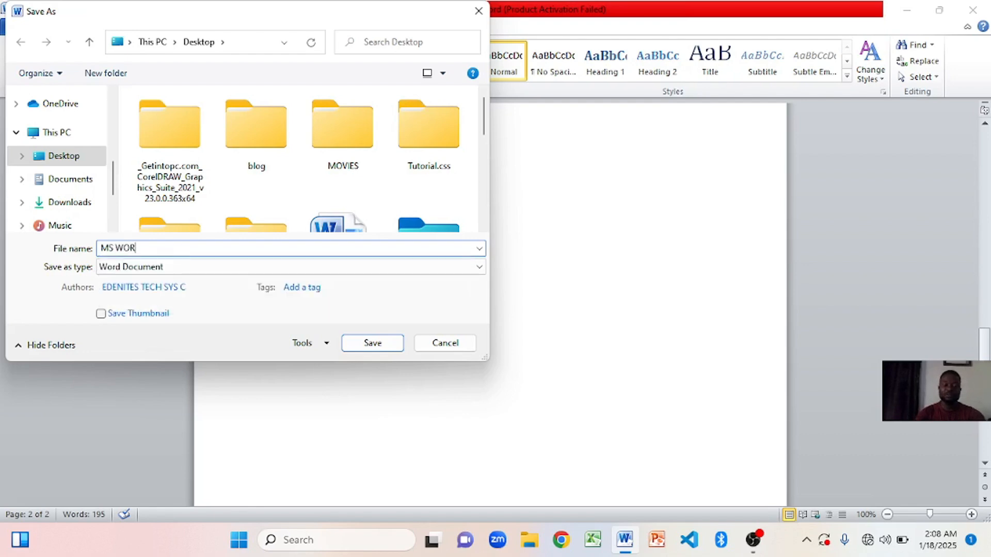
type("D TUTORIA")
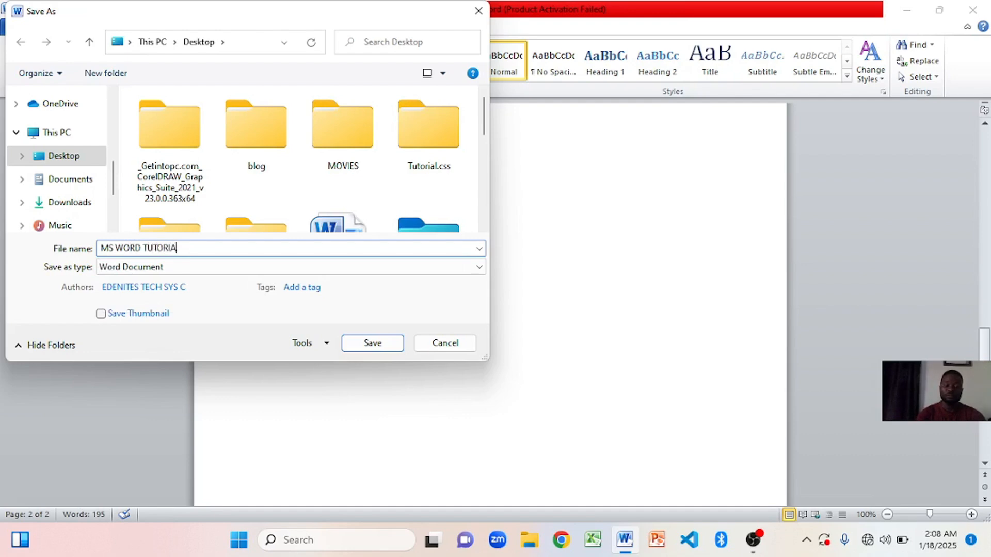
type("L LESSION")
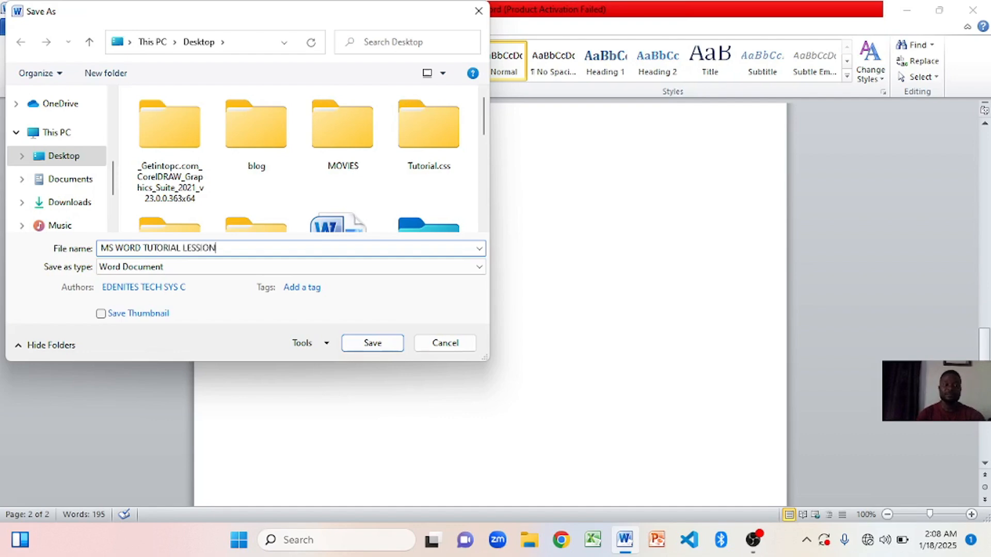
key("BackSpace")
key("BackSpace")
key("BackSpace")
type("ON")
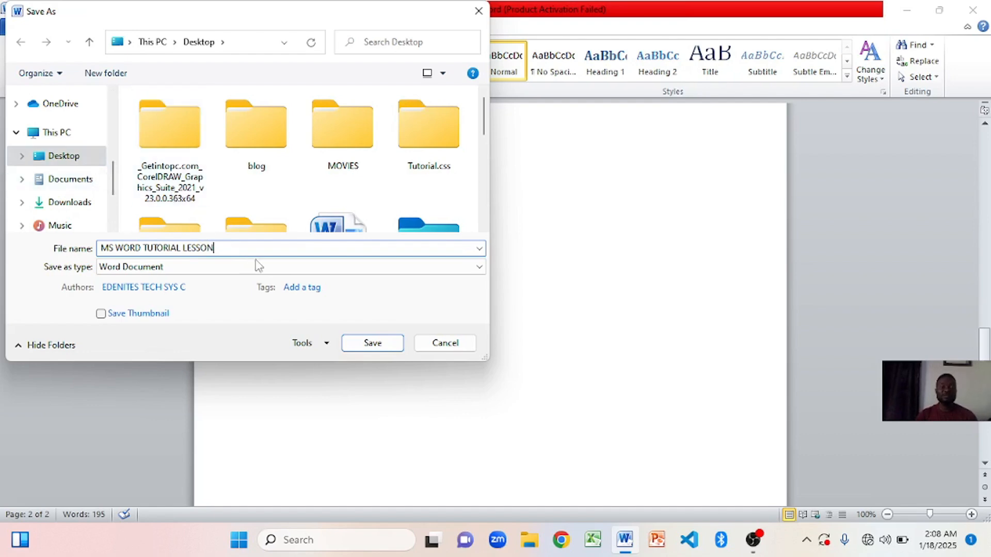
left_click(373, 344)
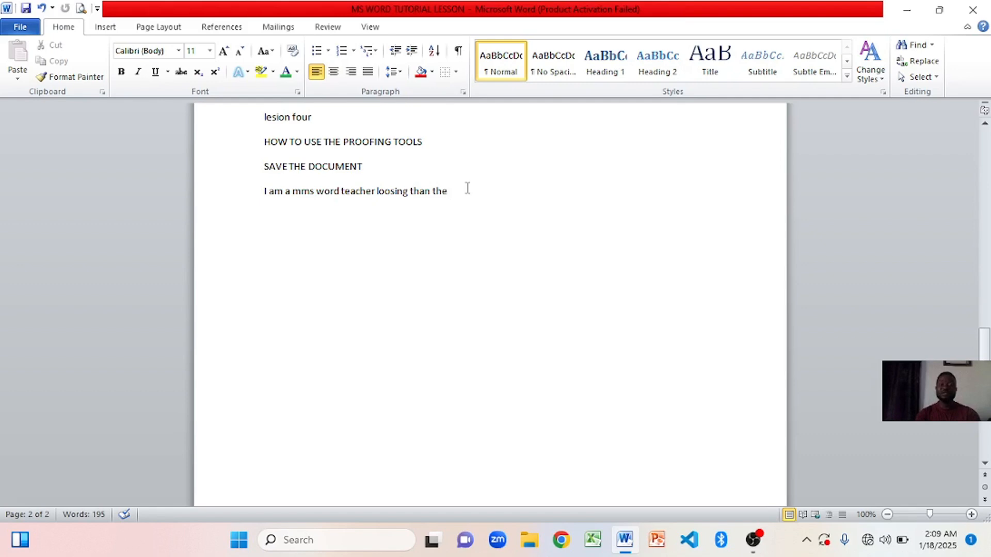
Step: Add the line "THANK YOU FOR YOUR ATTENTION" at the end of the document and save the changes
key("Return")
type("THA")
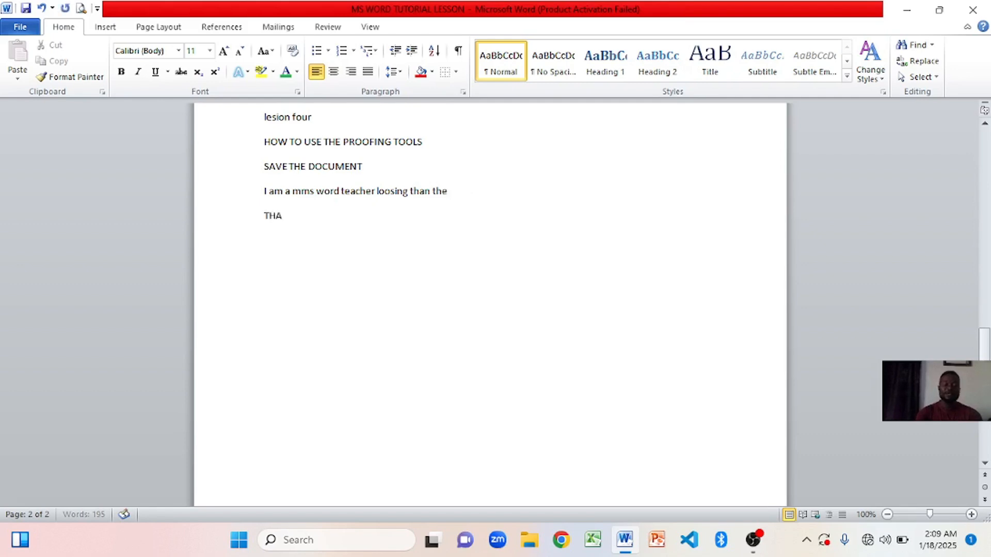
type("NK YOU FOR")
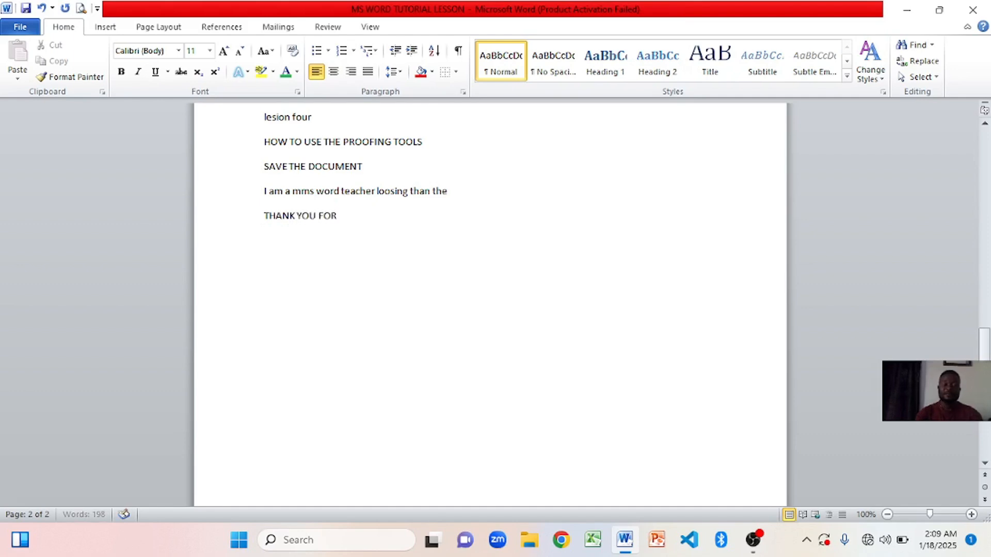
type(" YOUR")
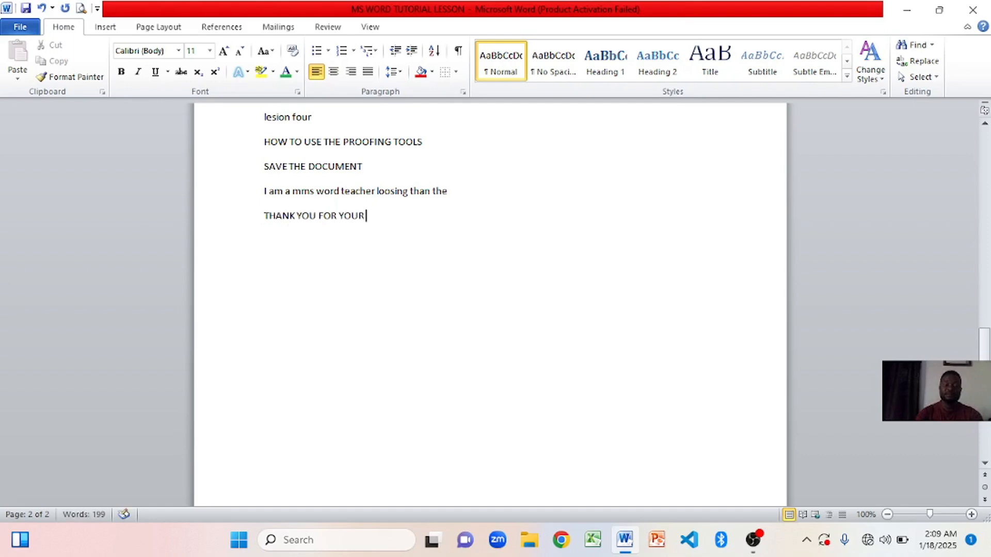
type(" ATTENTION")
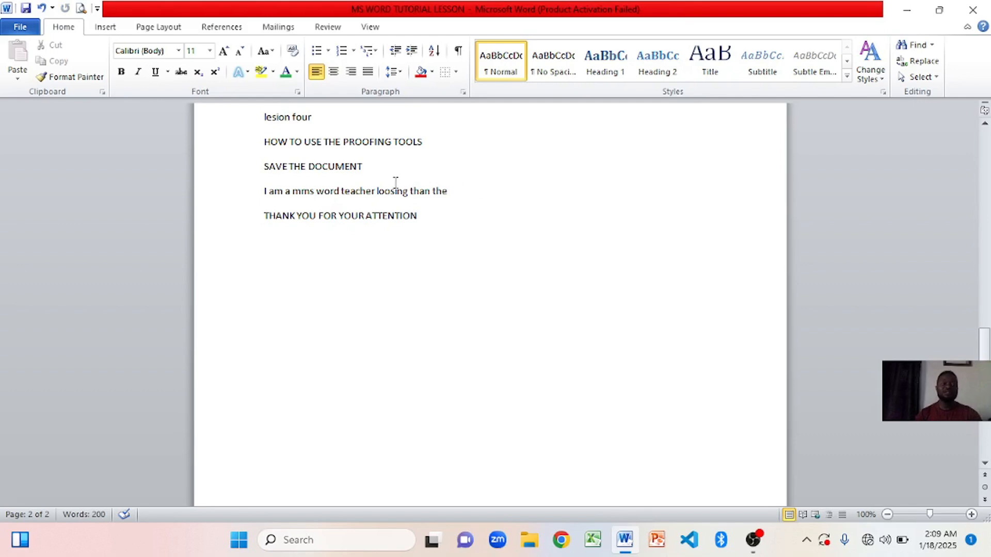
left_click(33, 28)
left_click(37, 54)
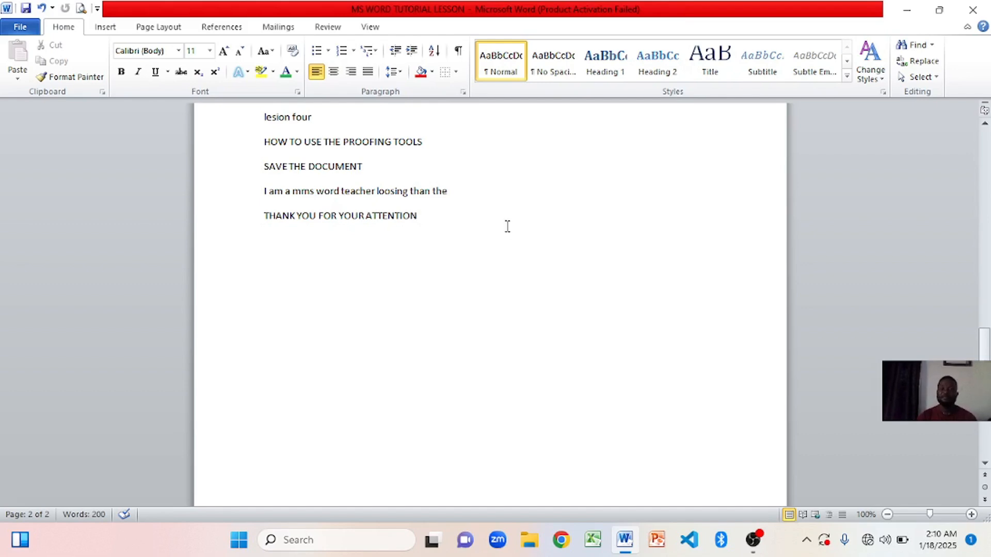
Step: Review the whole document from the "LESSON TWO" heading through the lists to the closing thank-you line
scroll(506, 226, "up", 3)
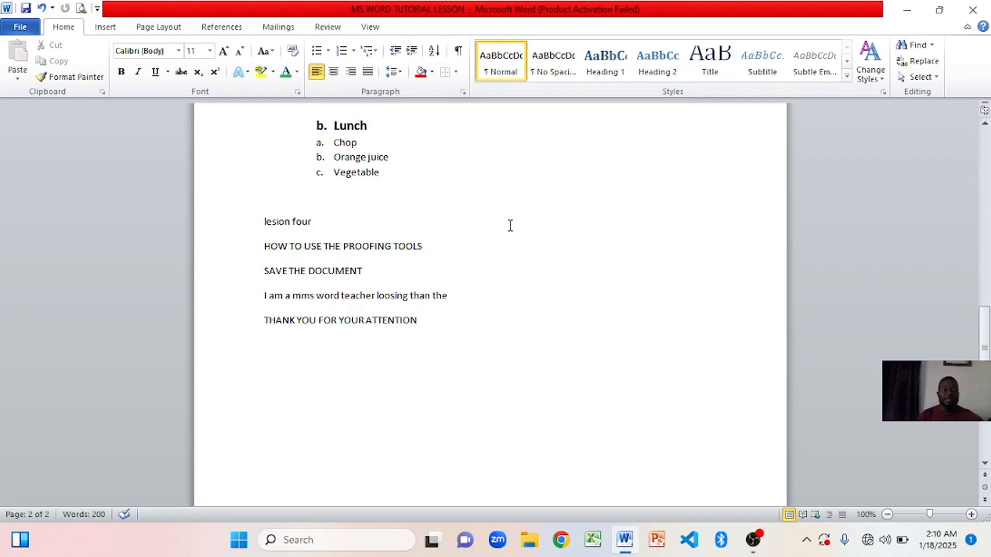
scroll(510, 226, "up", 10)
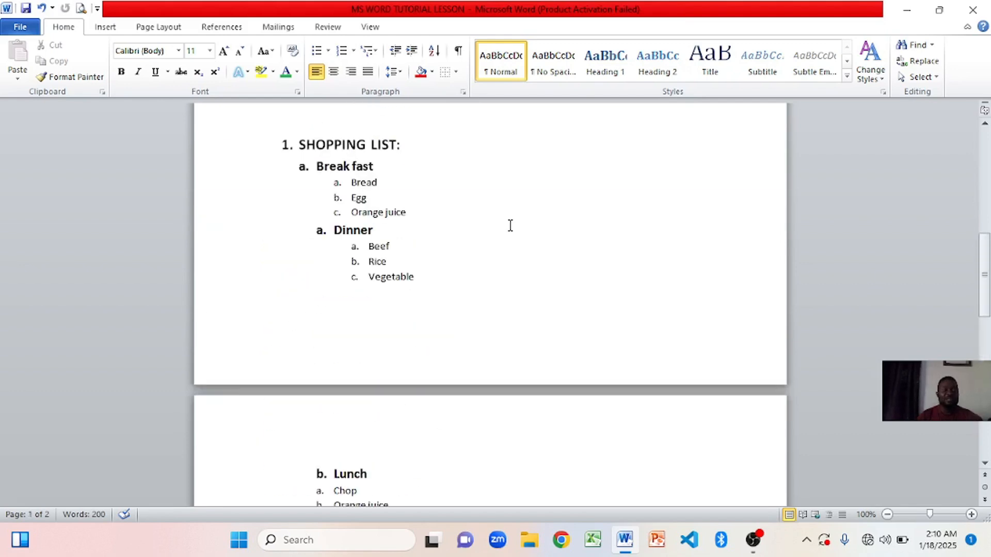
scroll(510, 225, "up", 14)
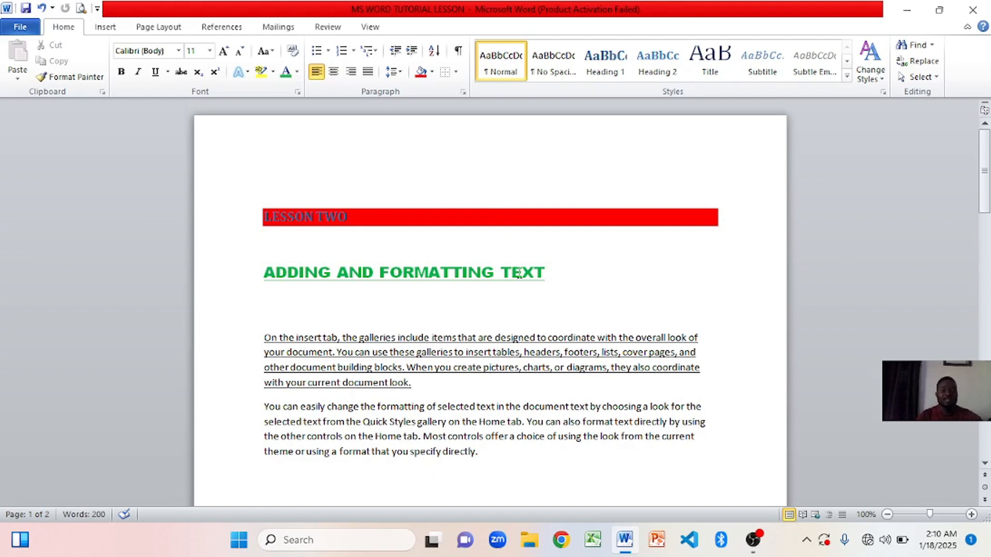
scroll(520, 272, "down", 3)
scroll(522, 278, "up", 1)
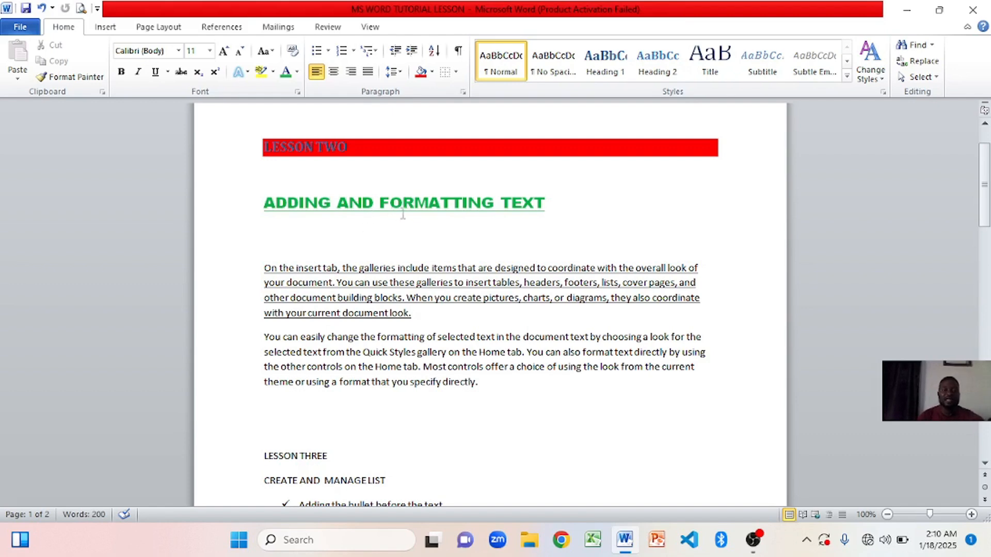
scroll(547, 277, "down", 3)
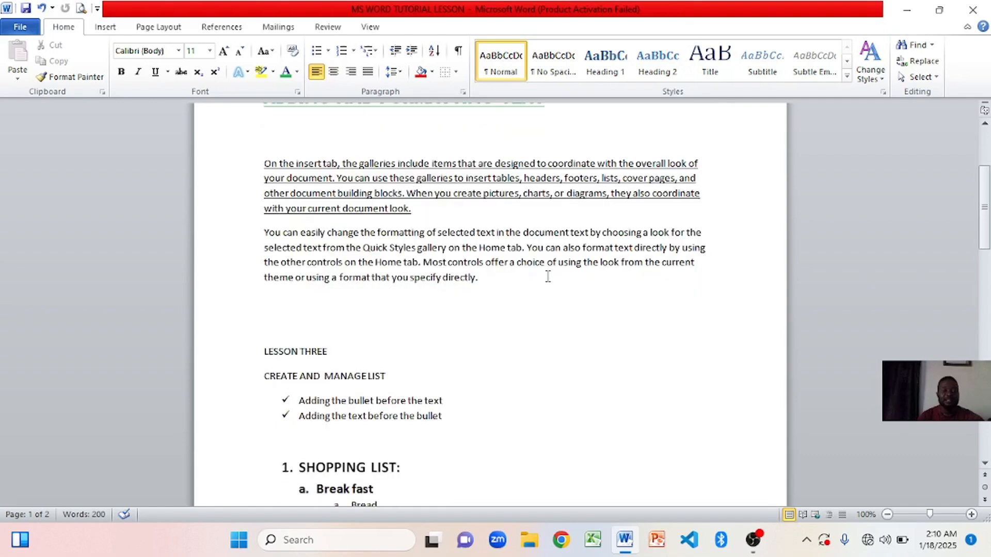
scroll(548, 276, "down", 2)
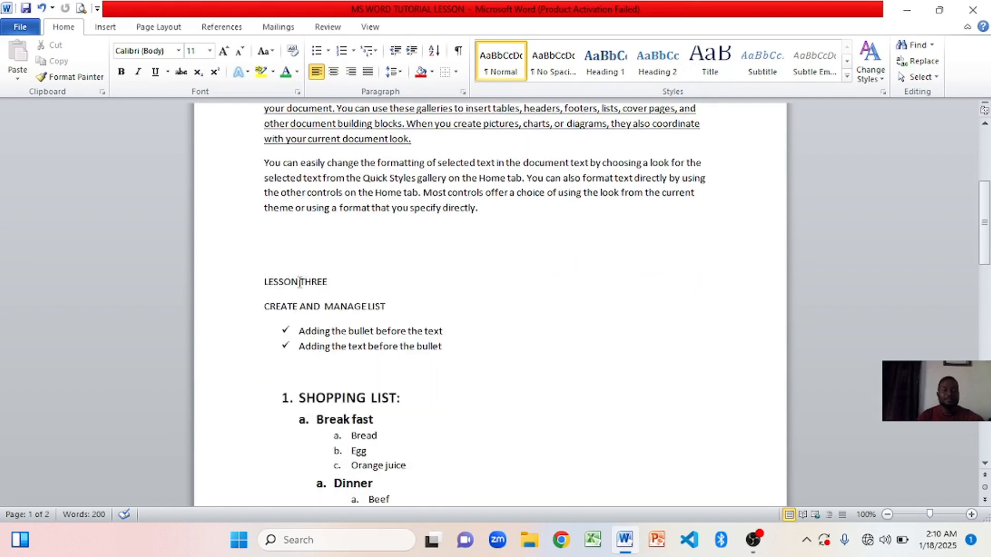
scroll(373, 317, "down", 1)
scroll(374, 318, "down", 1)
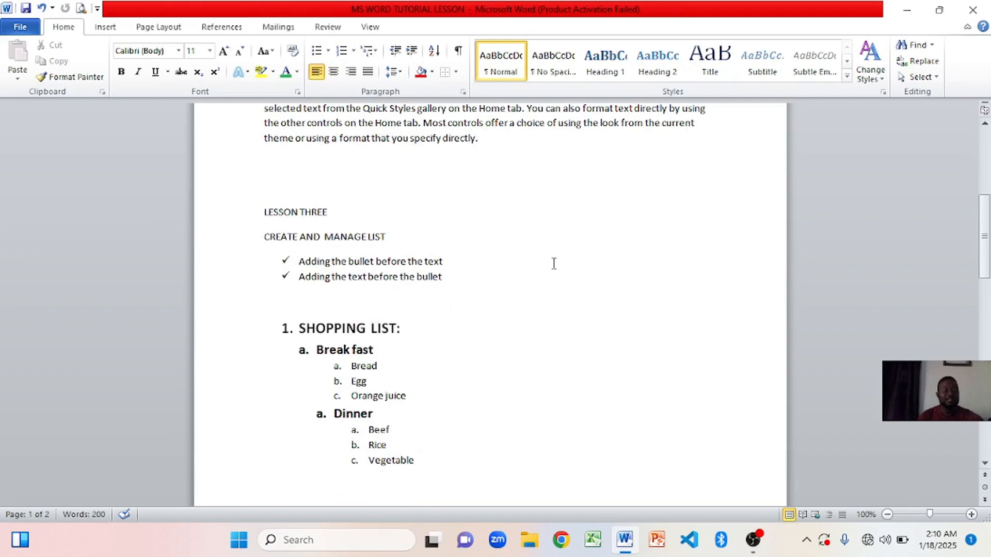
scroll(554, 264, "down", 10)
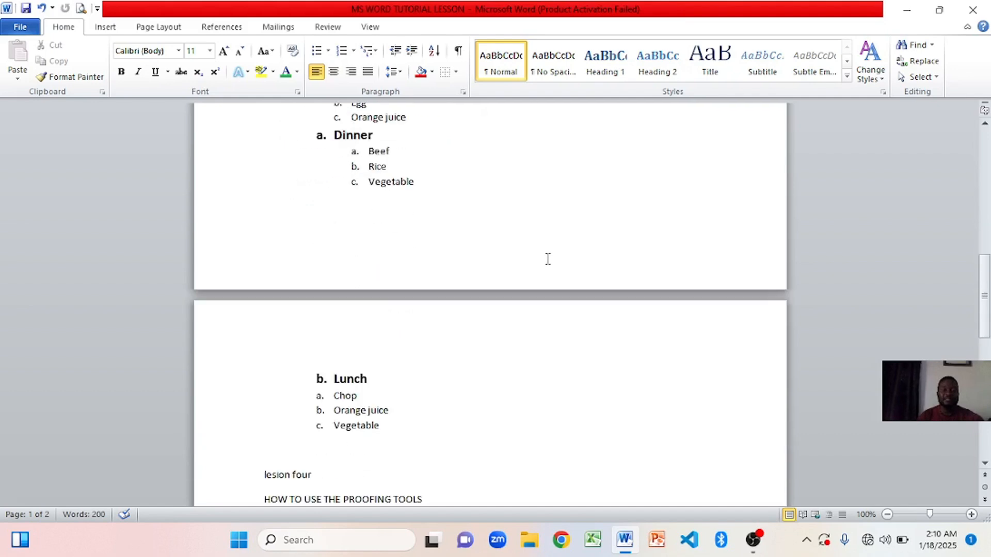
scroll(546, 258, "down", 4)
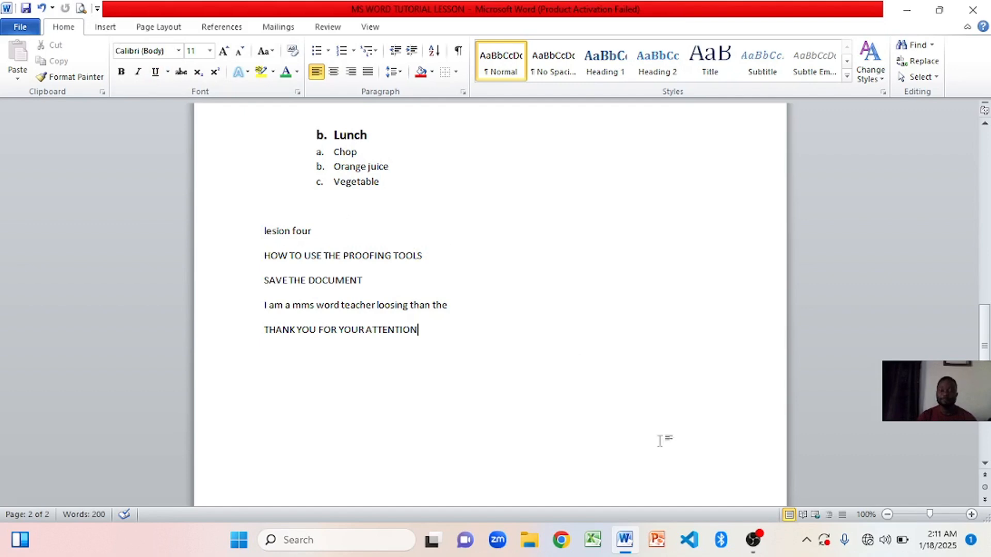
left_click(755, 542)
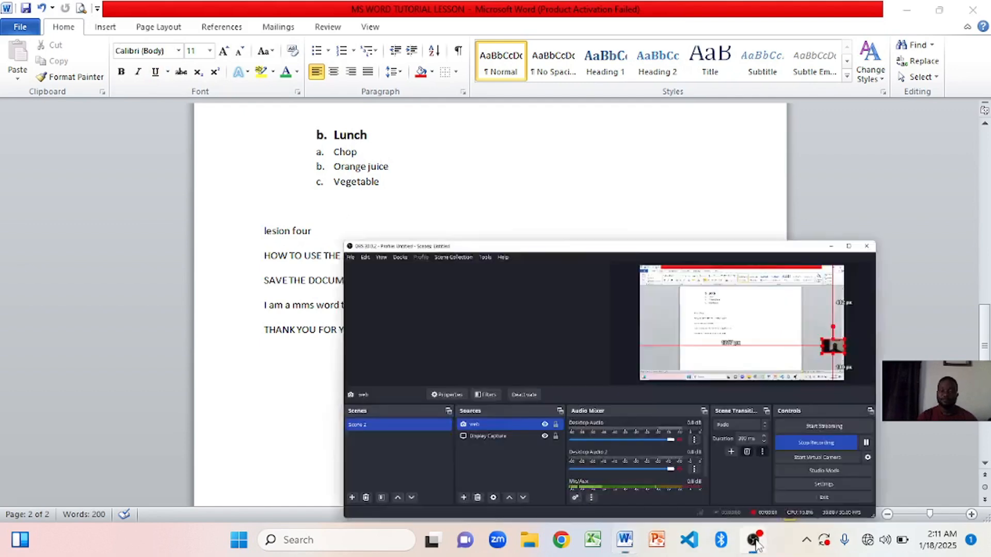